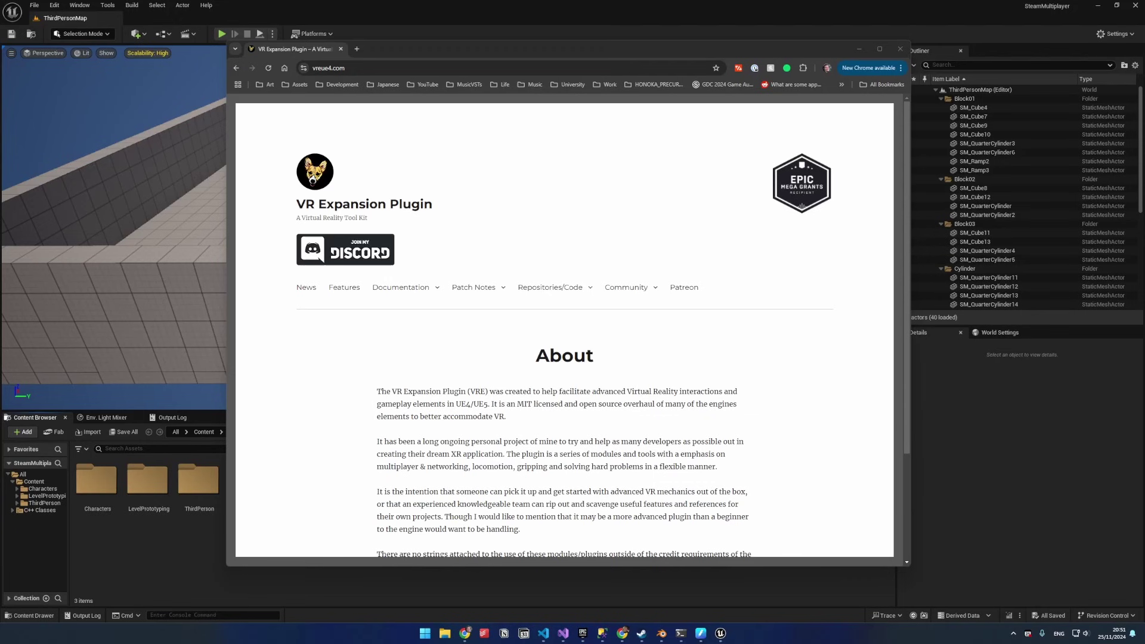
# Step: Download the AdvancedSessionsPlugin-5.5 zip from vreue4.com's Advanced Sessions Binaries via Google Drive
pyautogui.scroll(-1, 645, 339)
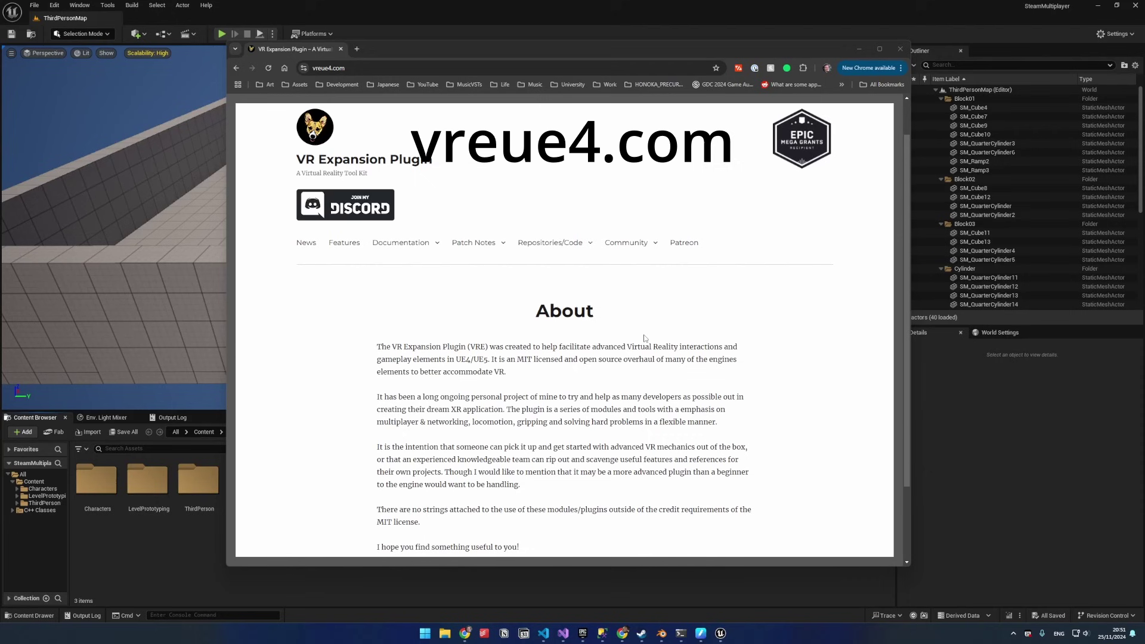
pyautogui.moveTo(579, 253)
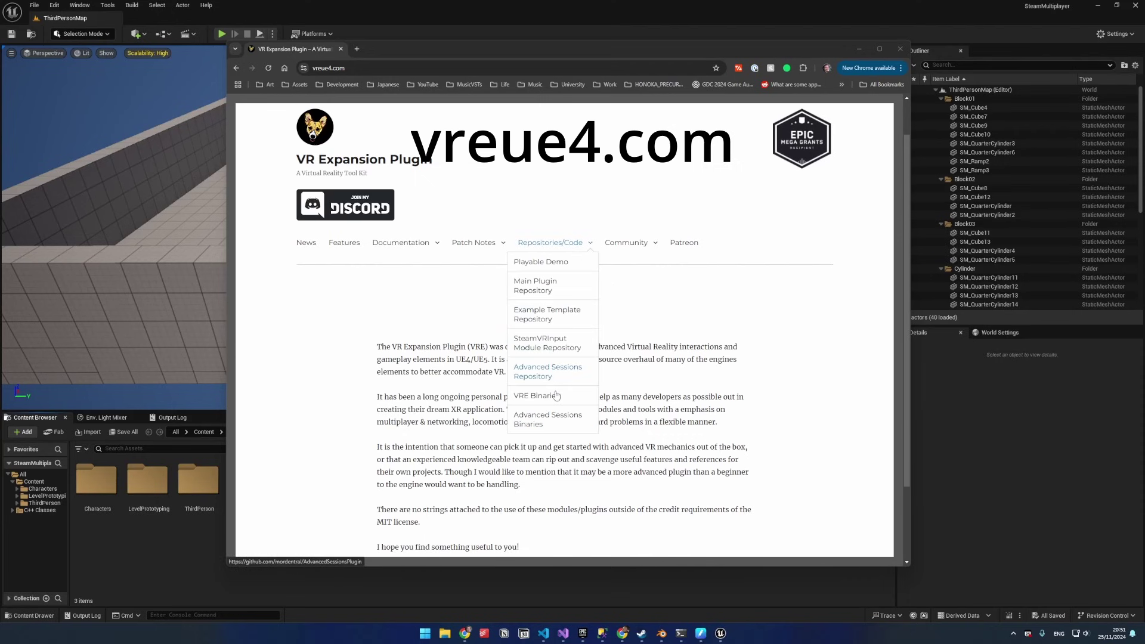
pyautogui.click(554, 423)
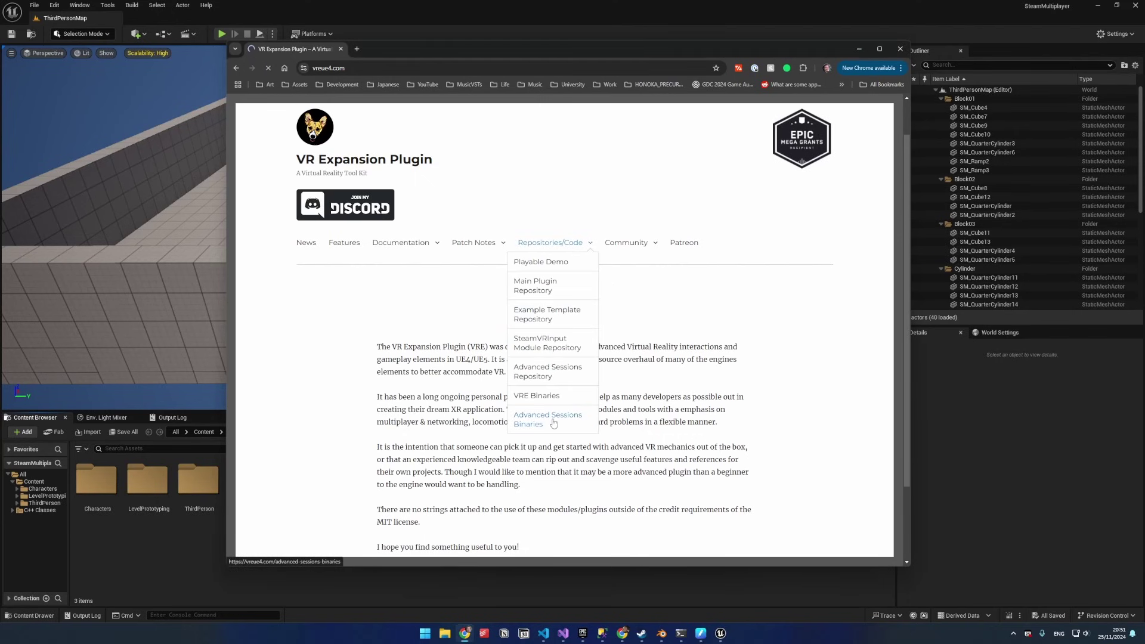
pyautogui.scroll(-3, 554, 391)
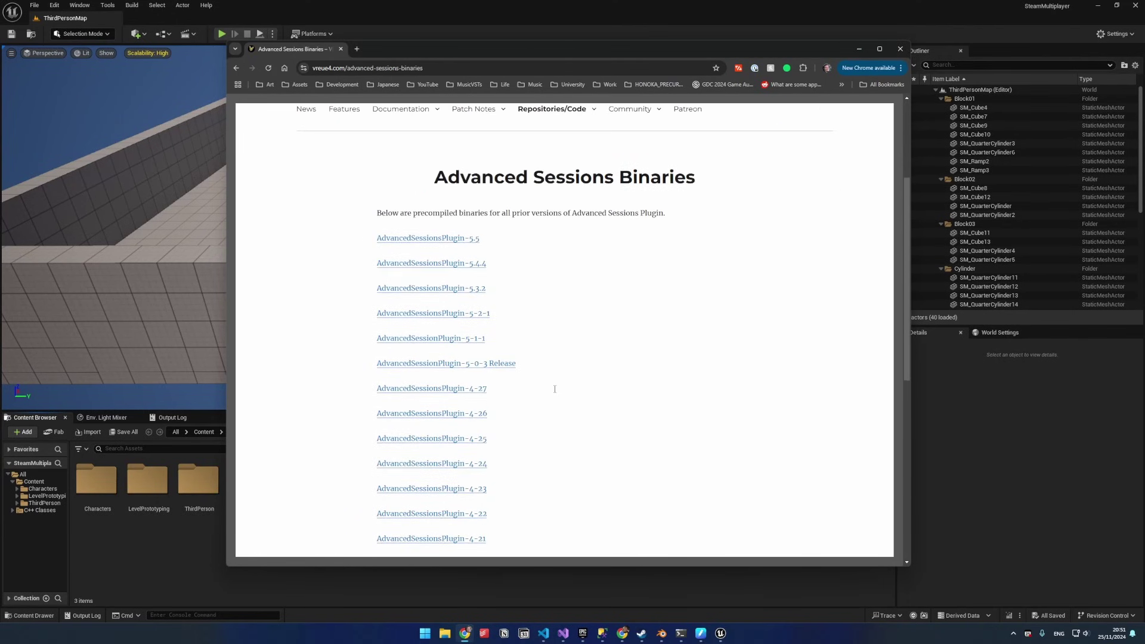
pyautogui.click(476, 240)
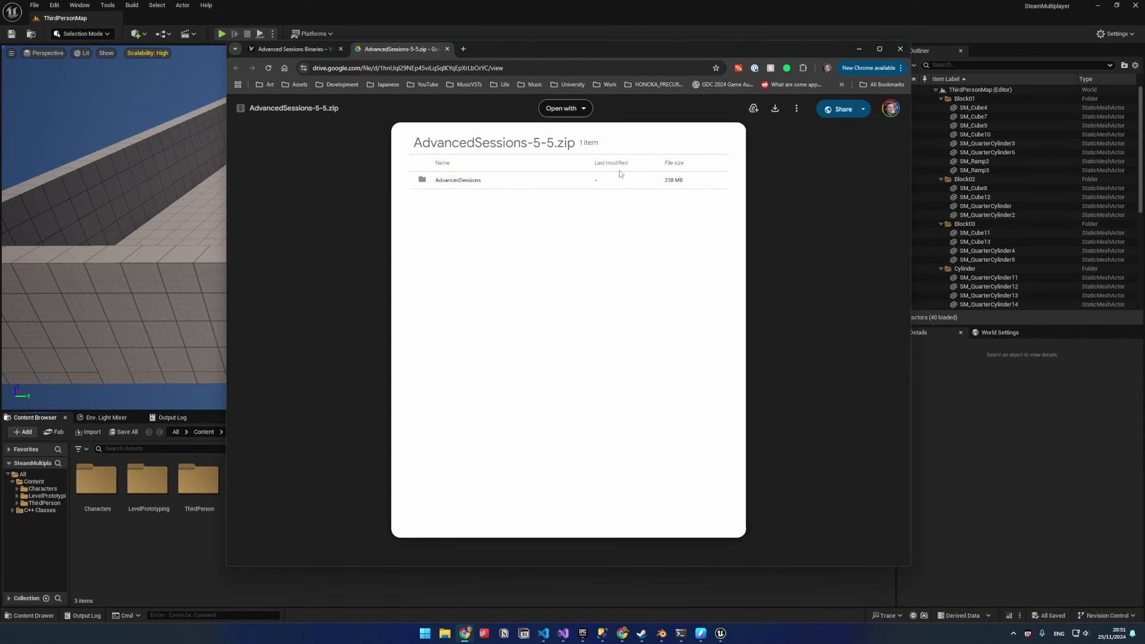
pyautogui.click(777, 108)
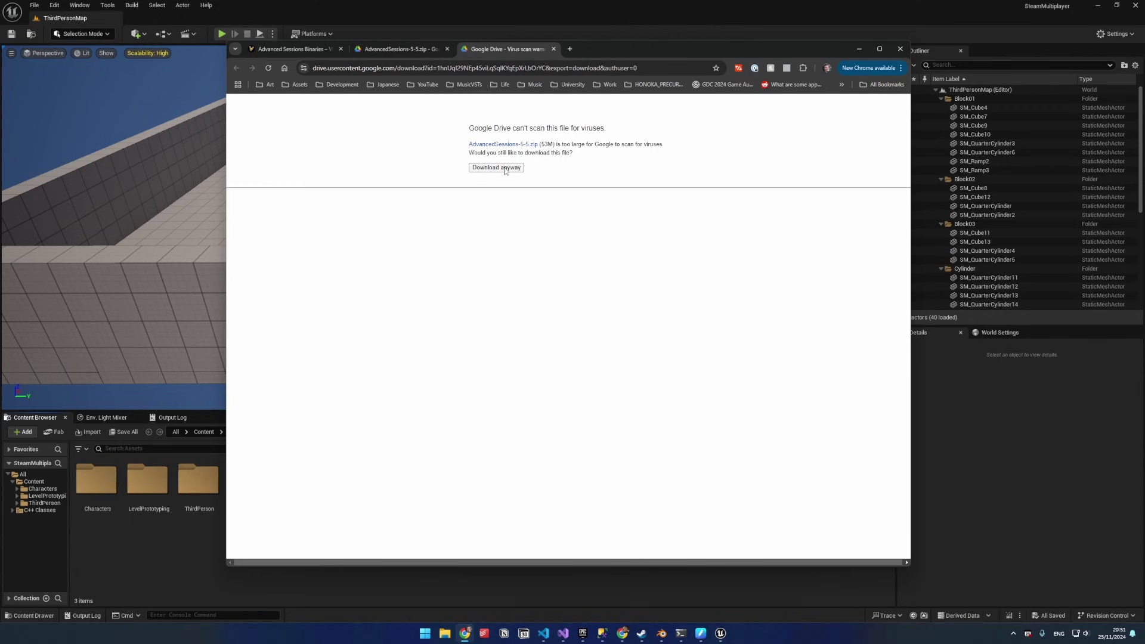
# Step: Accept the AdvancedSessions download anyway, and set the new project to Mobile with Scalable quality
pyautogui.click(508, 170)
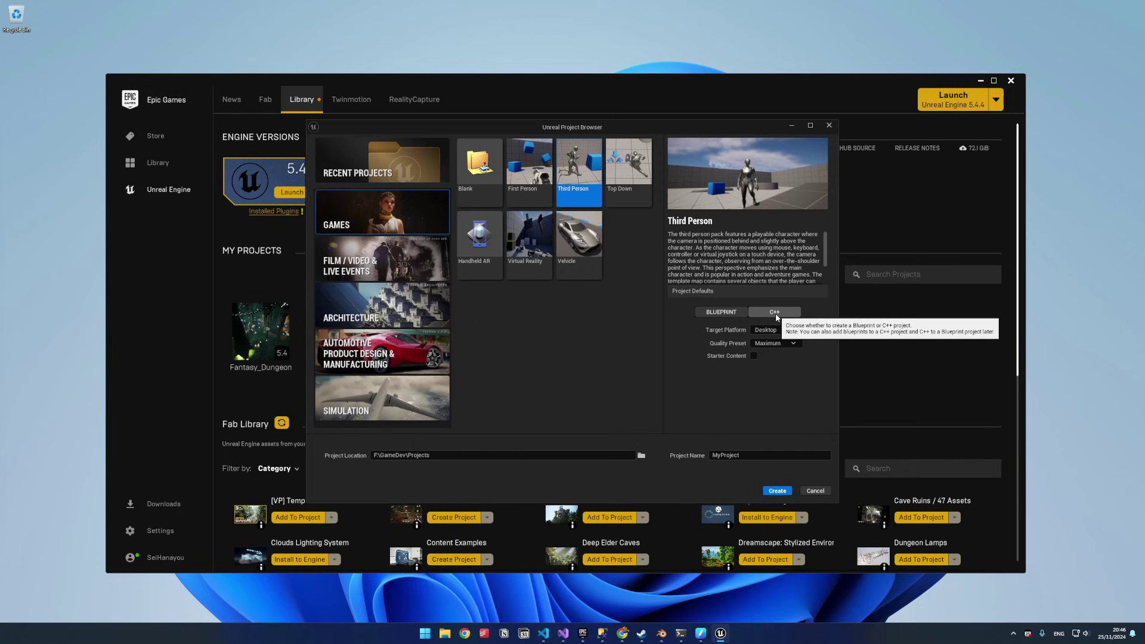
pyautogui.click(775, 330)
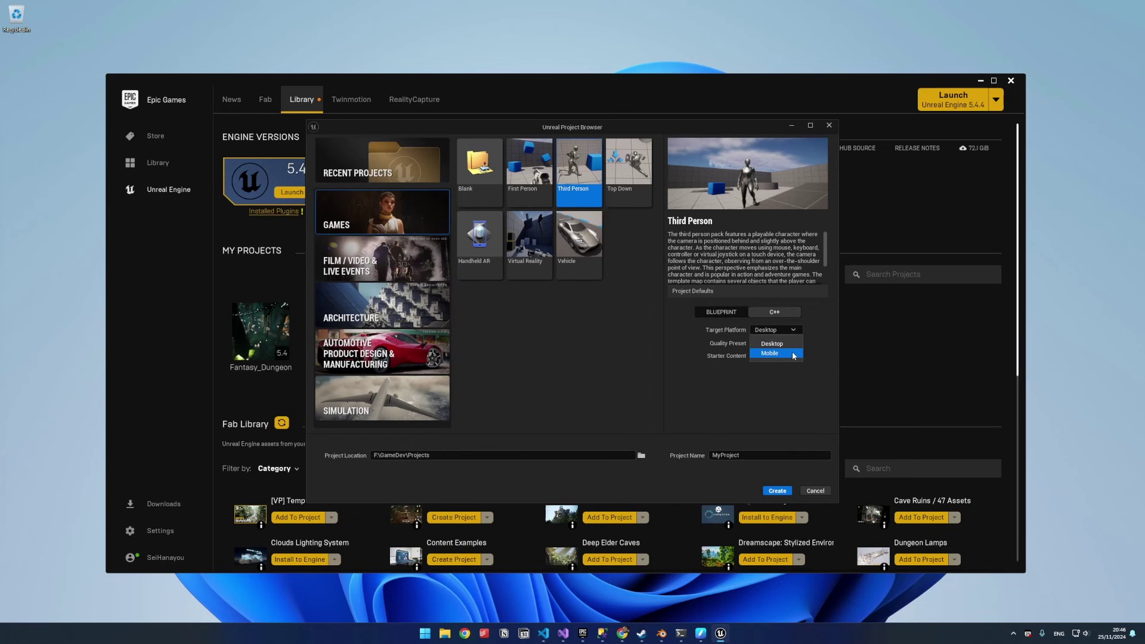
pyautogui.click(771, 354)
pyautogui.click(776, 343)
pyautogui.click(775, 367)
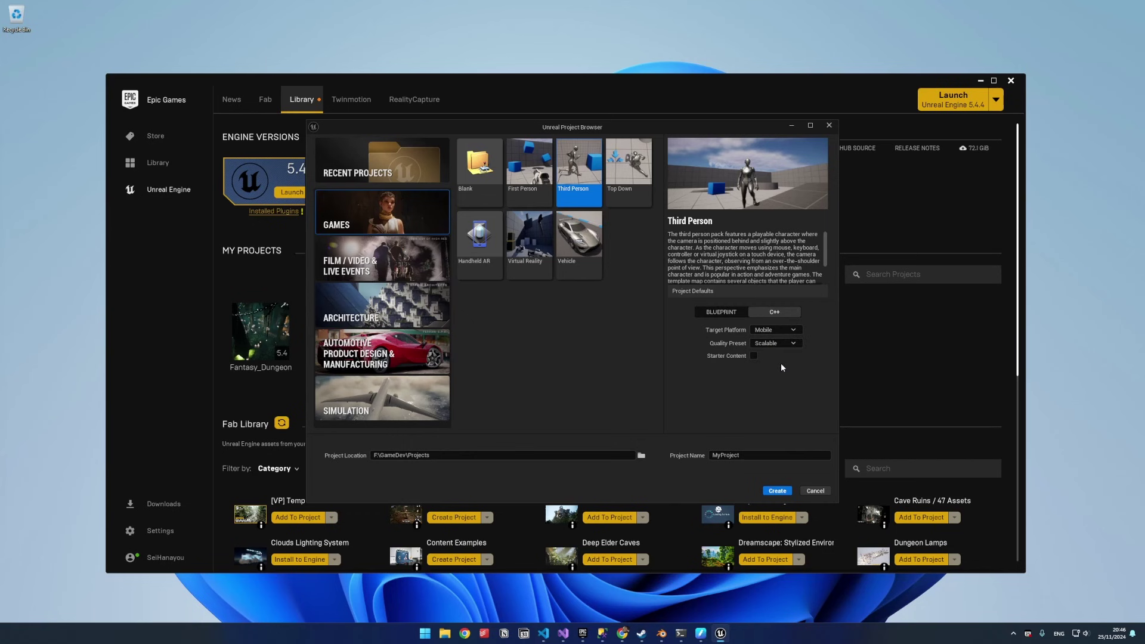
# Step: Name the Third Person project SteamMultiplayer and create it
pyautogui.doubleClick(732, 457)
pyautogui.write('SteamMultiplayer')
pyautogui.click(779, 491)
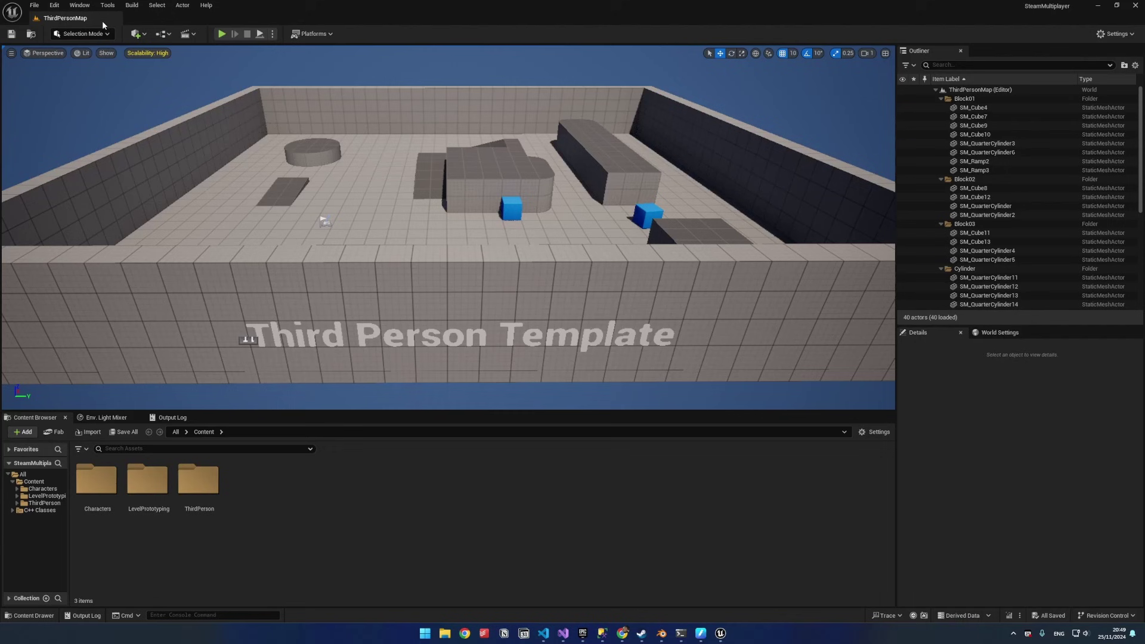
# Step: Begin a new C++ class with parent None, advancing to the naming page with MyClass
pyautogui.click(54, 5)
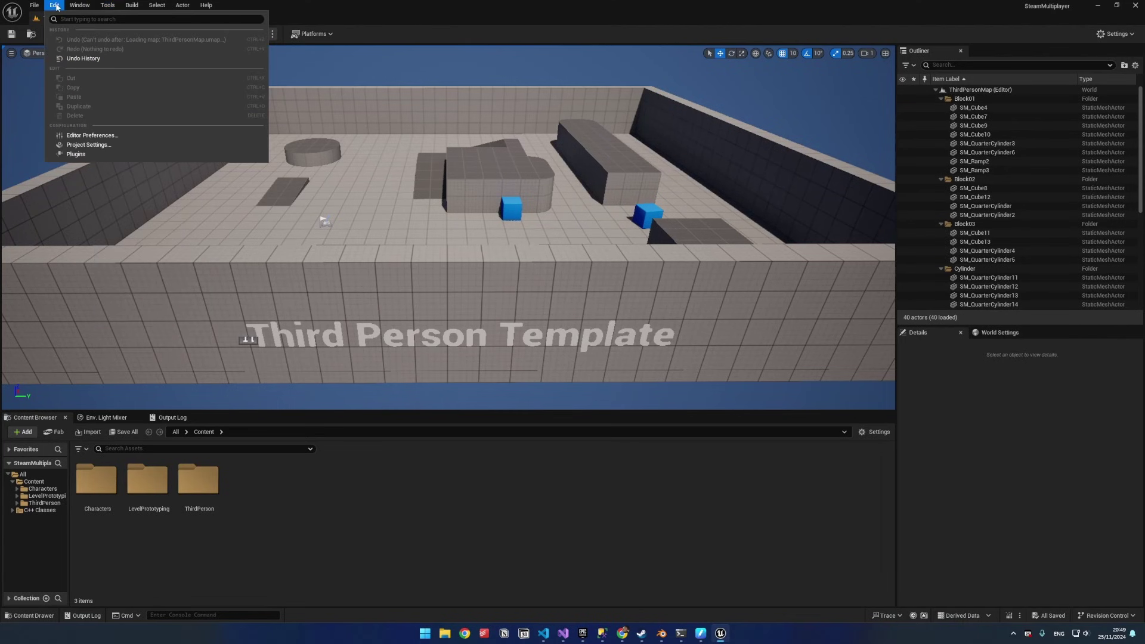
pyautogui.moveTo(103, 6)
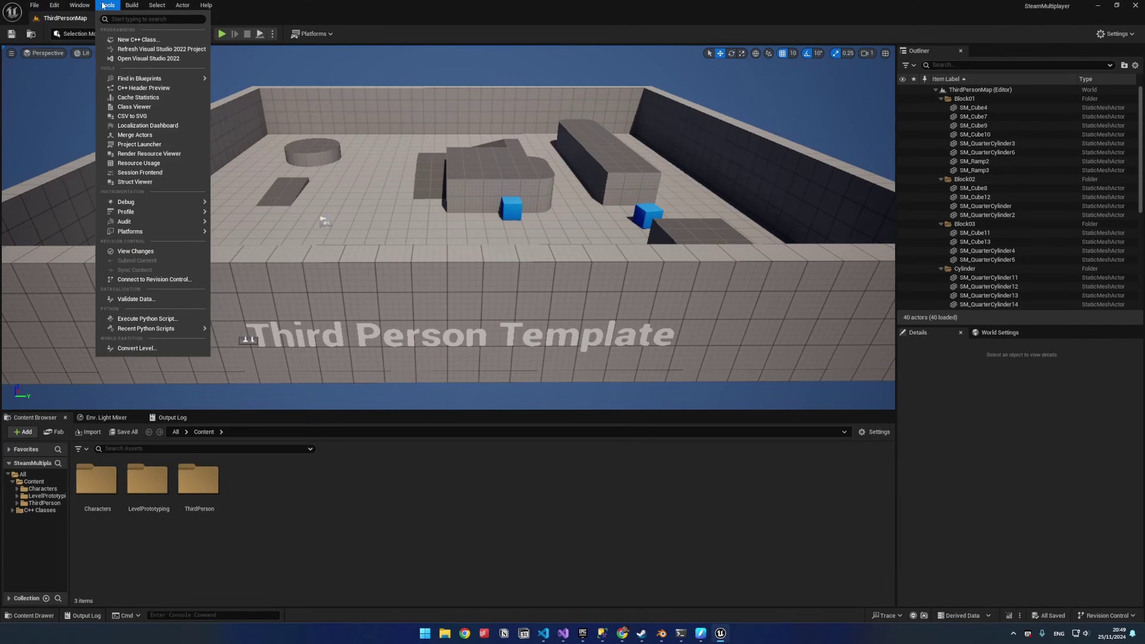
pyautogui.click(142, 41)
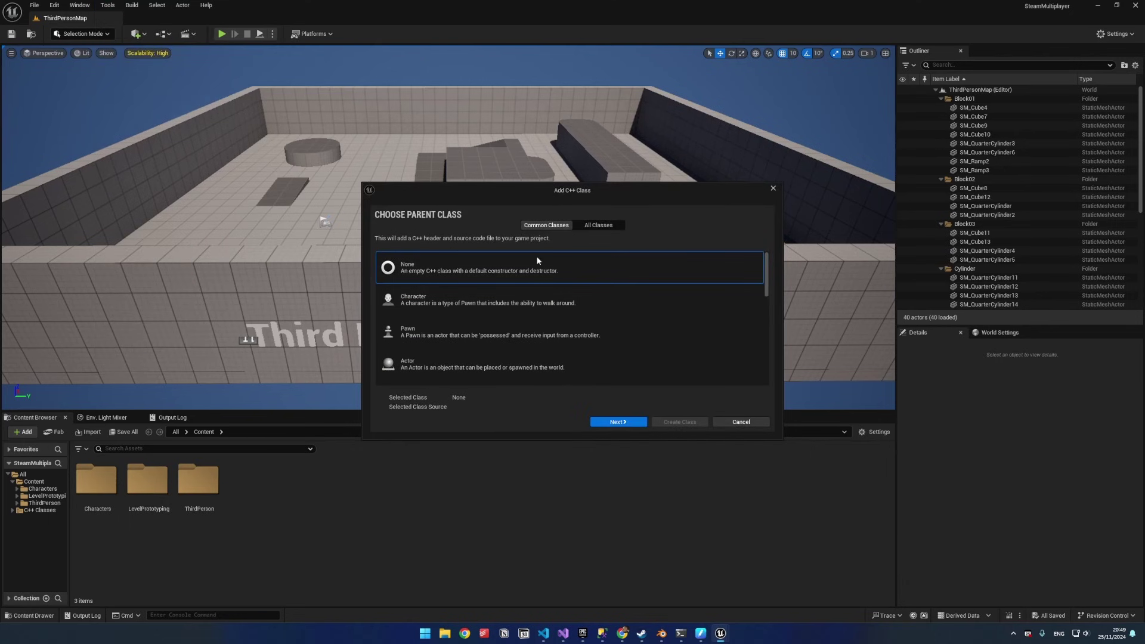
pyautogui.click(605, 425)
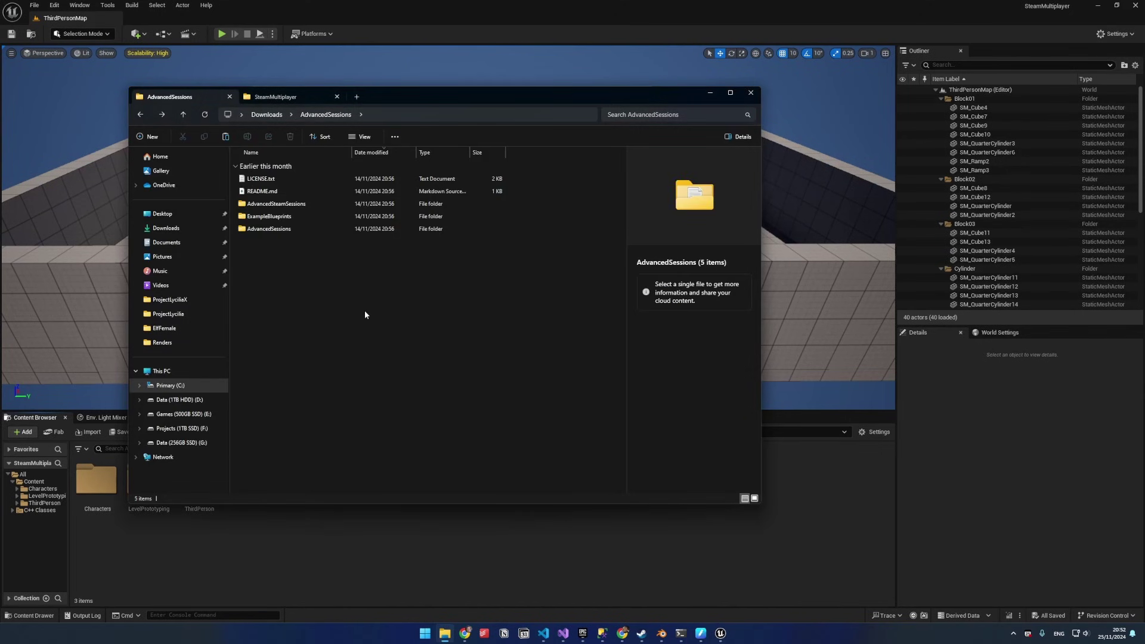
# Step: Select the AdvancedSessions and AdvancedSteamSessions folders and make a Plugins folder in SteamMultiplayer
pyautogui.click(303, 230)
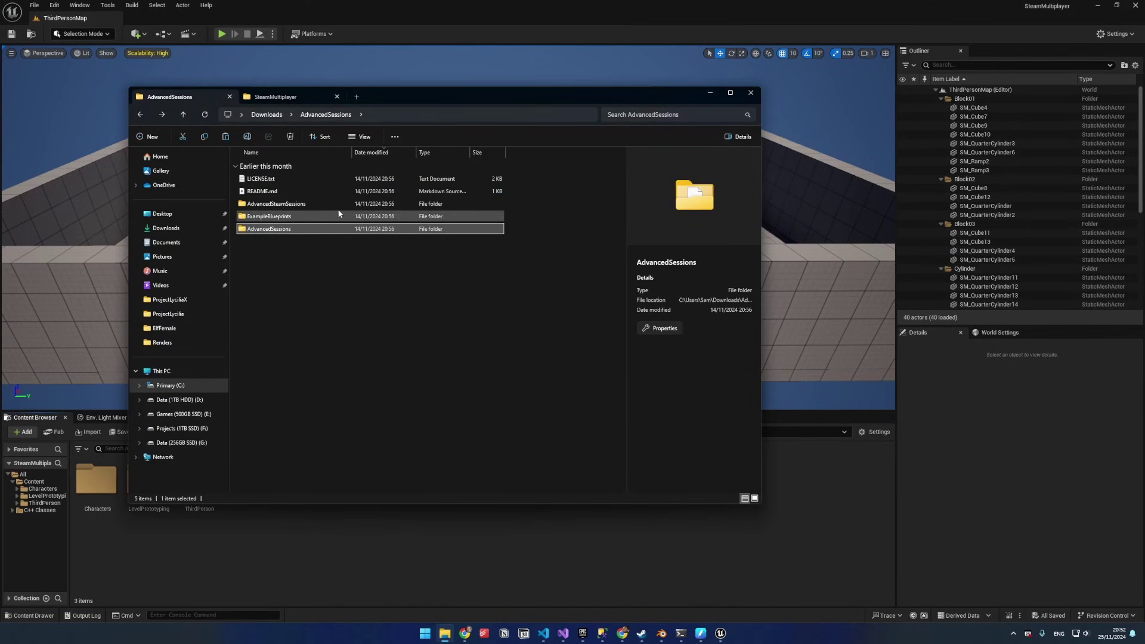
pyautogui.keyDown('ctrl'); pyautogui.click(317, 205); pyautogui.keyUp('ctrl')
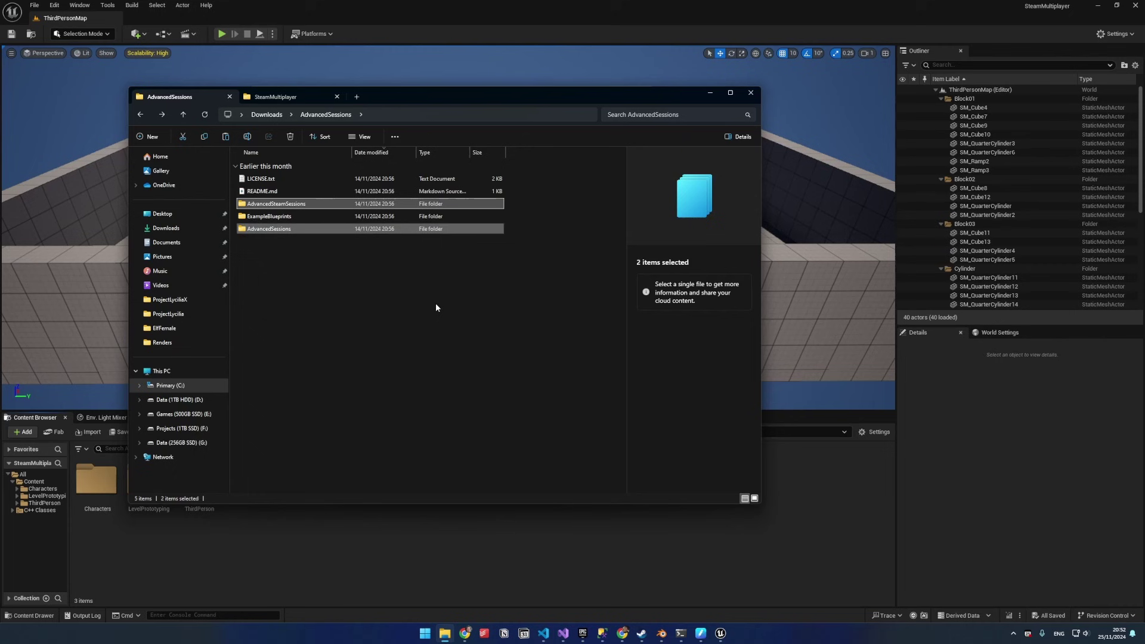
pyautogui.click(299, 96)
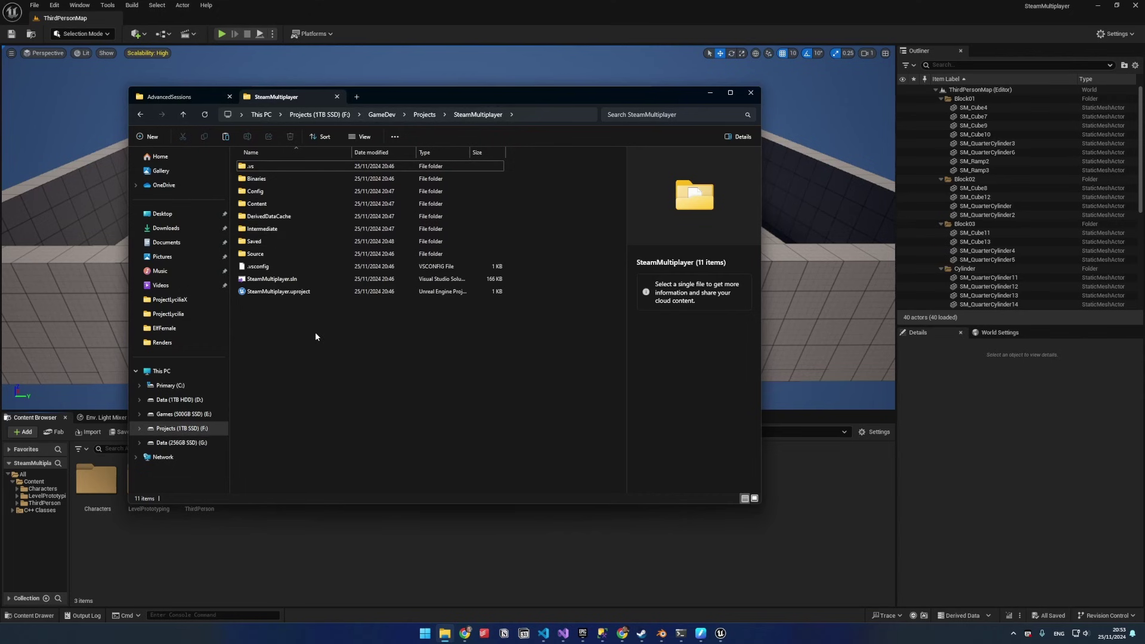
pyautogui.hotkey('ctrl', 'shift', 'n')
pyautogui.write('Plug')
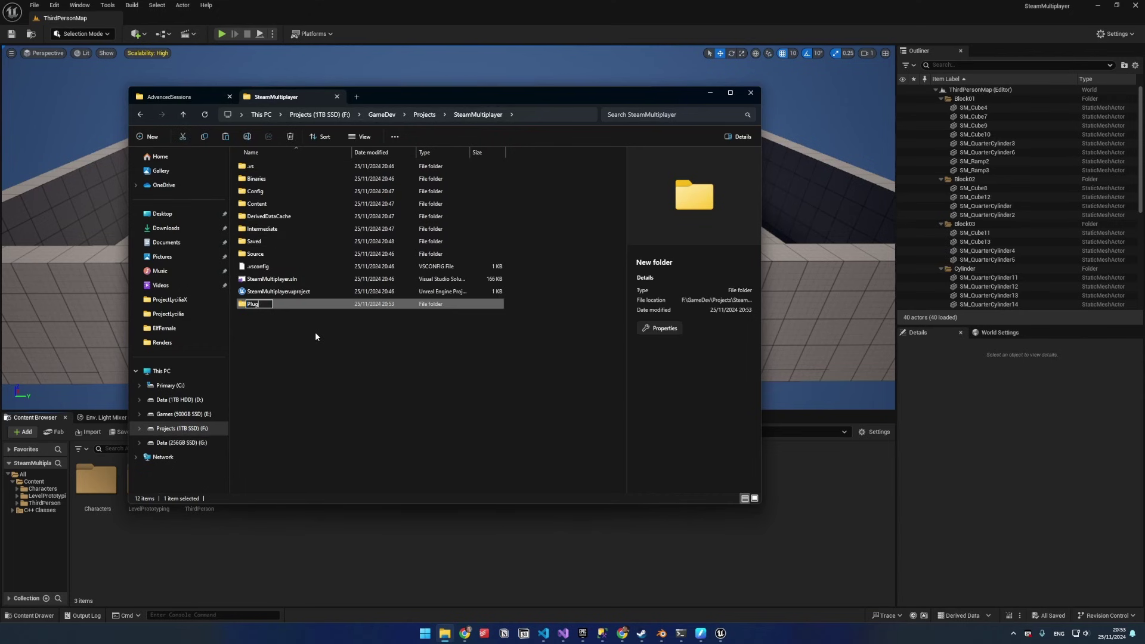
pyautogui.write('ins')
pyautogui.press('Return')
# Step: Paste both plugin folders into Plugins and return to the SteamMultiplayer project folder
pyautogui.doubleClick(322, 303)
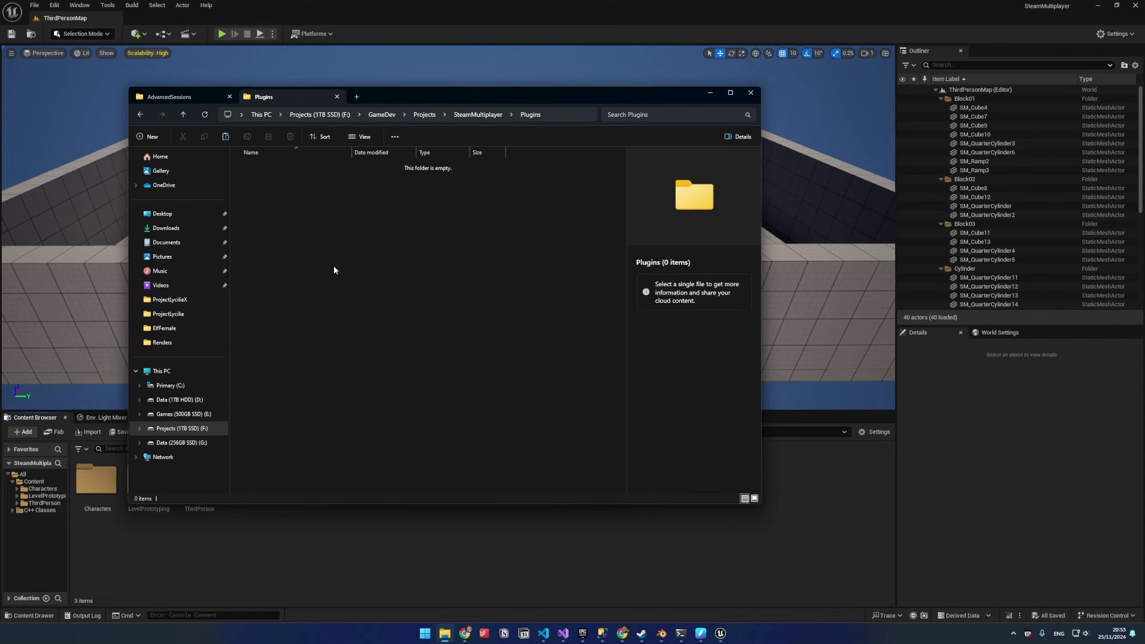
pyautogui.hotkey('ctrl', 'v')
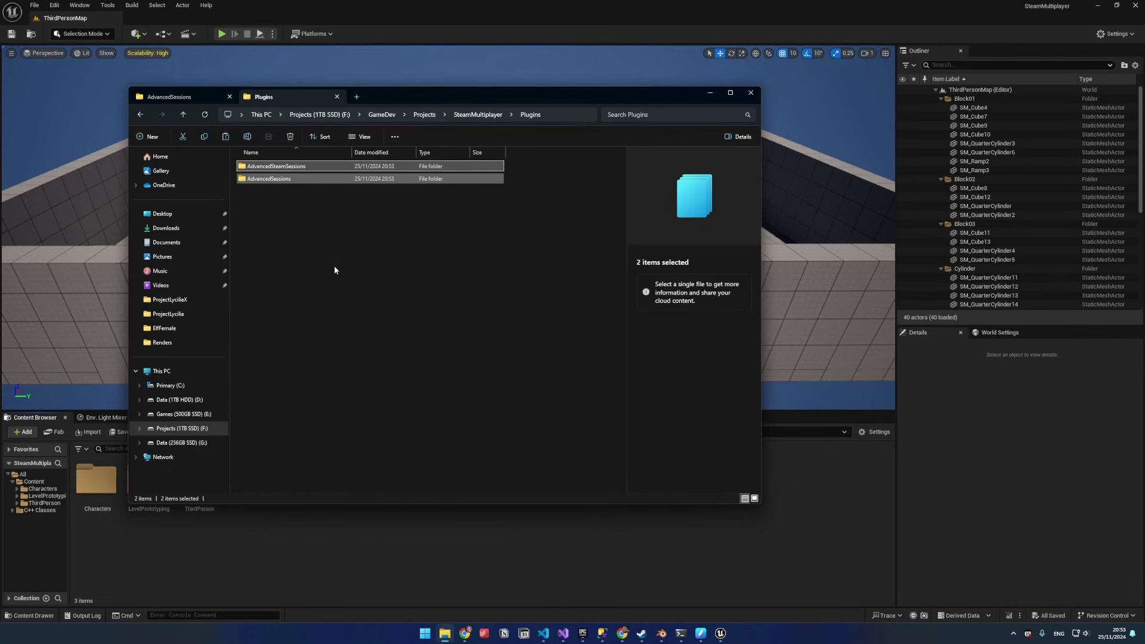
pyautogui.click(334, 270)
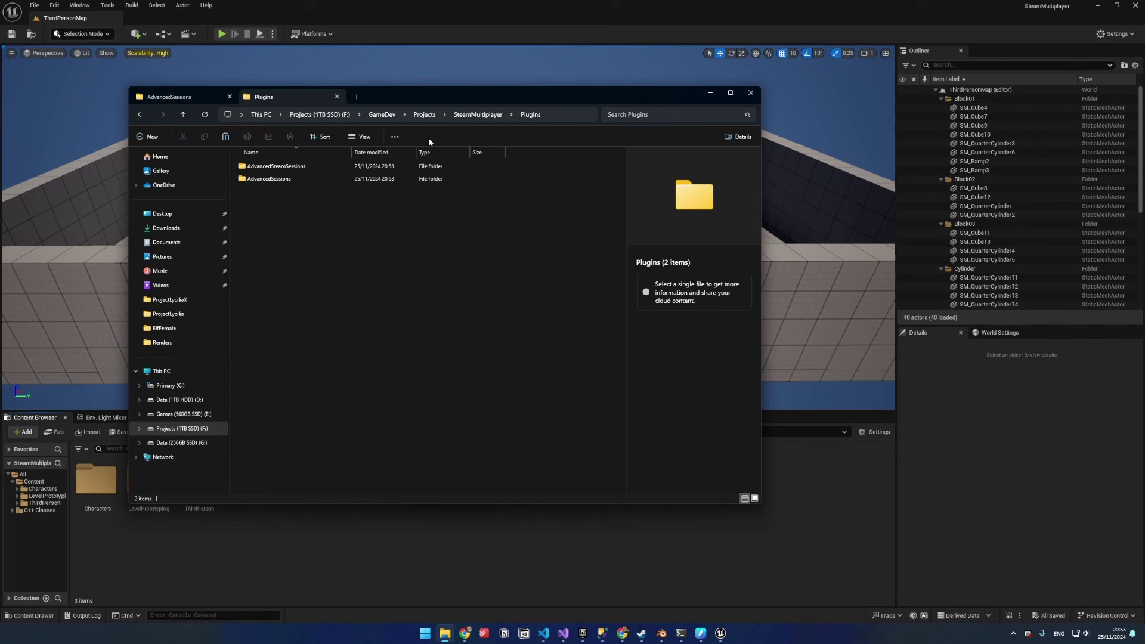
pyautogui.click(477, 114)
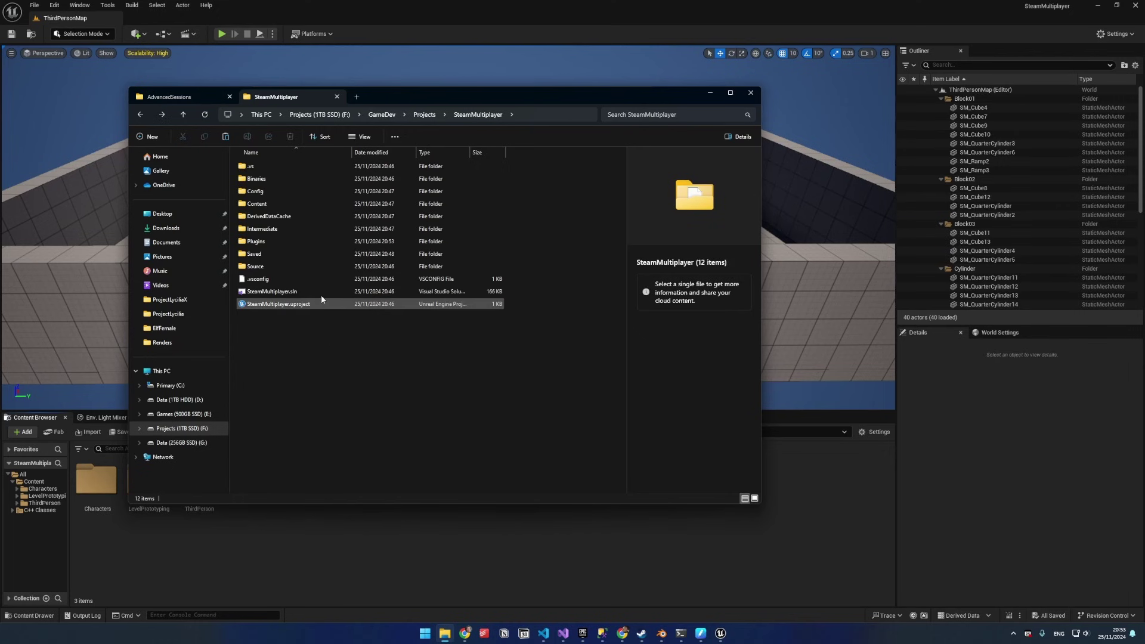
# Step: Copy the docs' Finished Settings snippet into Config/DefaultEngine.ini
pyautogui.click(304, 195)
pyautogui.doubleClick(303, 195)
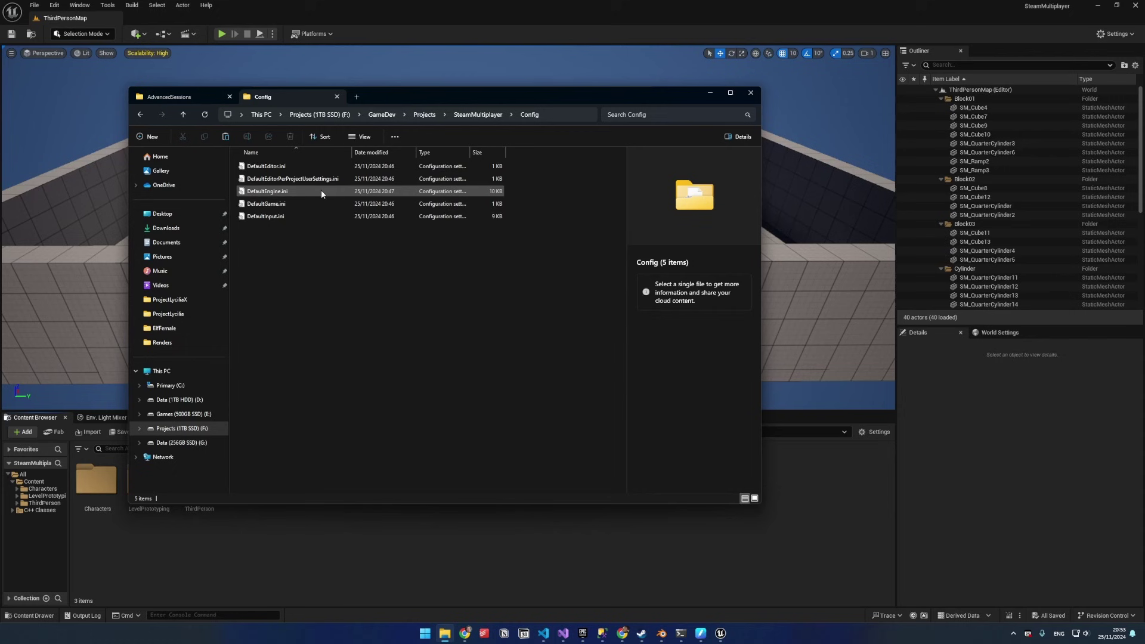
pyautogui.click(321, 191)
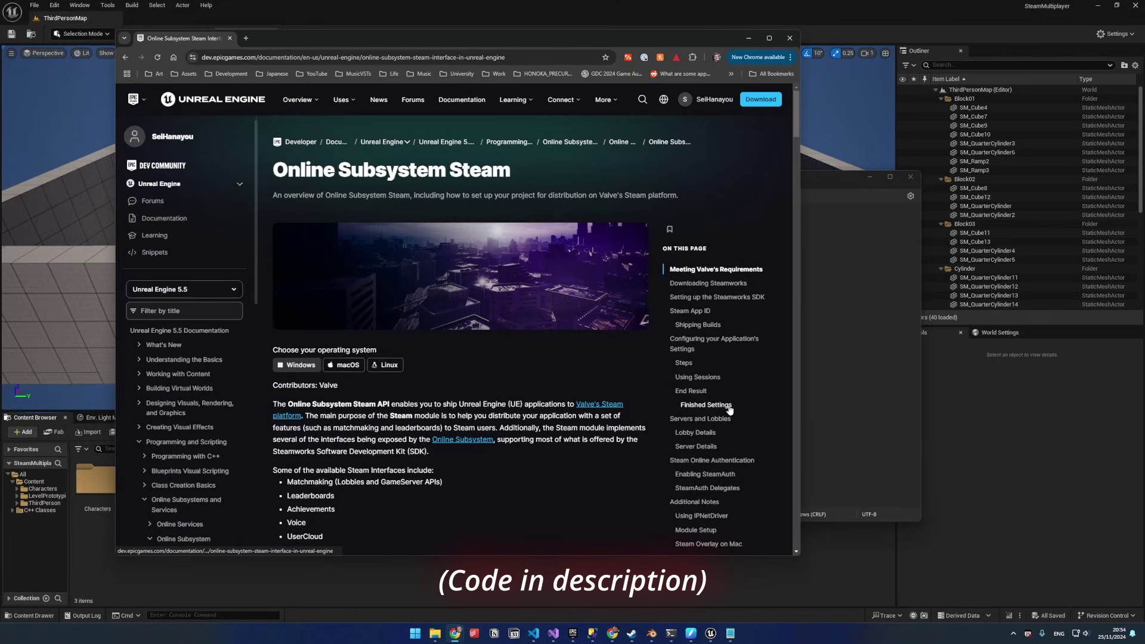
pyautogui.click(728, 408)
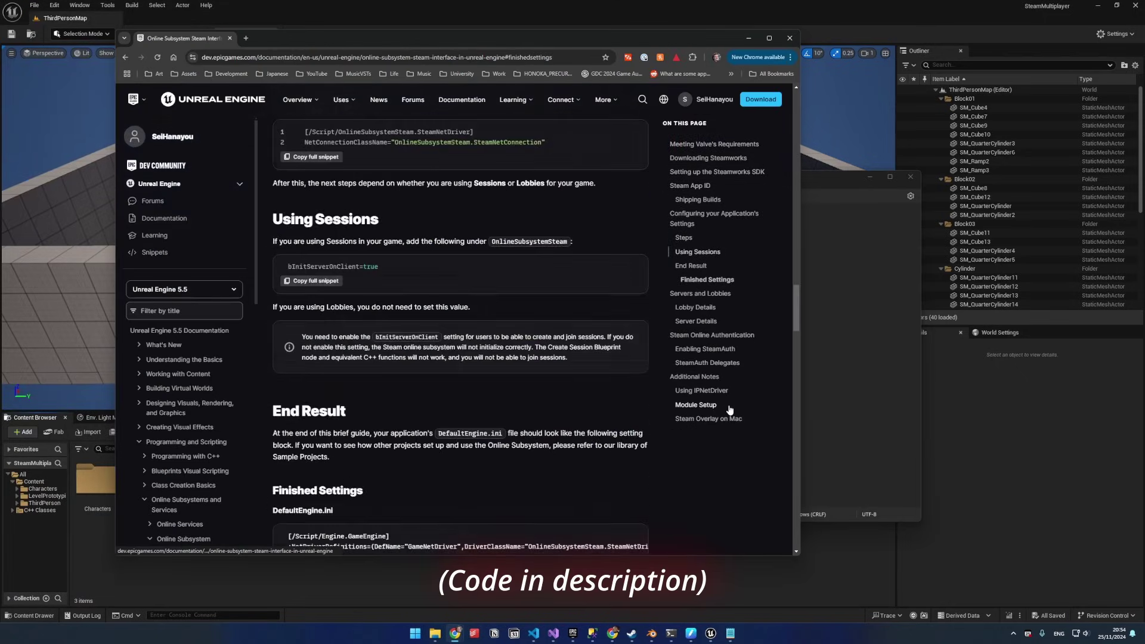
pyautogui.scroll(-1, 498, 265)
pyautogui.scroll(1, 498, 267)
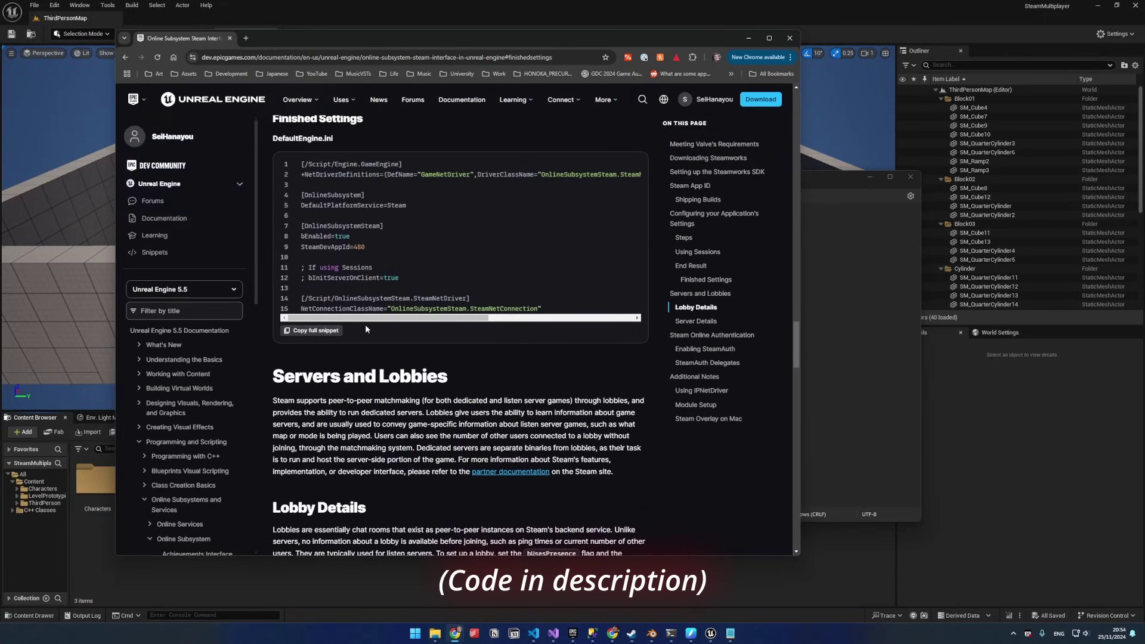
pyautogui.click(312, 329)
pyautogui.hotkey('alt', 'Tab')
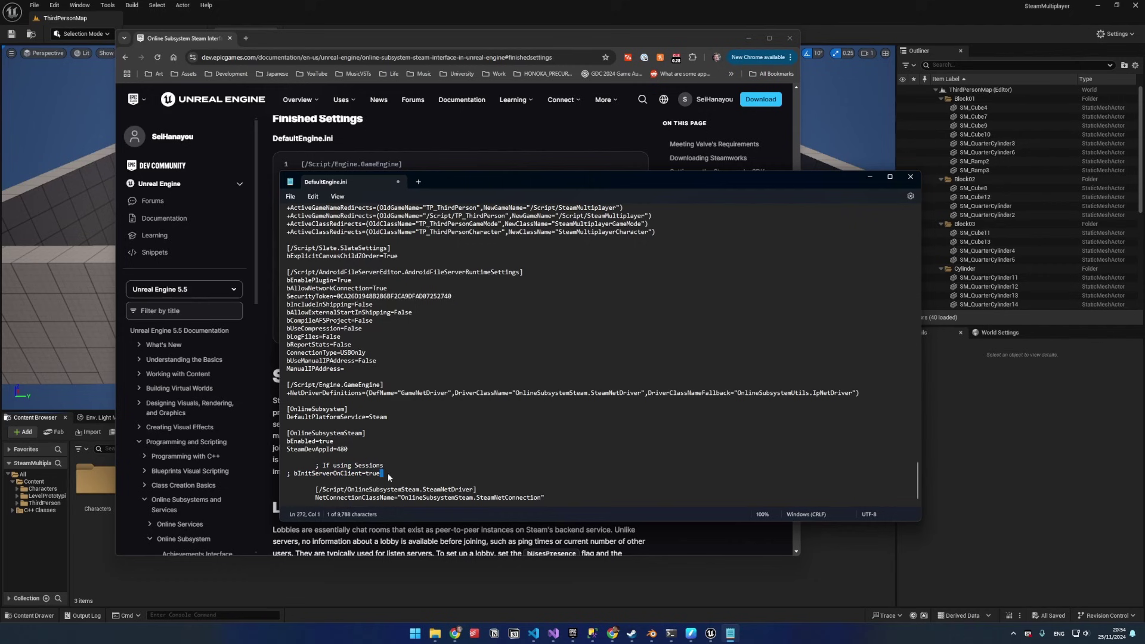
# Step: Delete the comment lines, blank line and SteamNetDriver indentation in DefaultEngine.ini
pyautogui.press('BackSpace')
pyautogui.press('BackSpace')
pyautogui.press('Delete')
pyautogui.press('Down')
pyautogui.press('BackSpace')
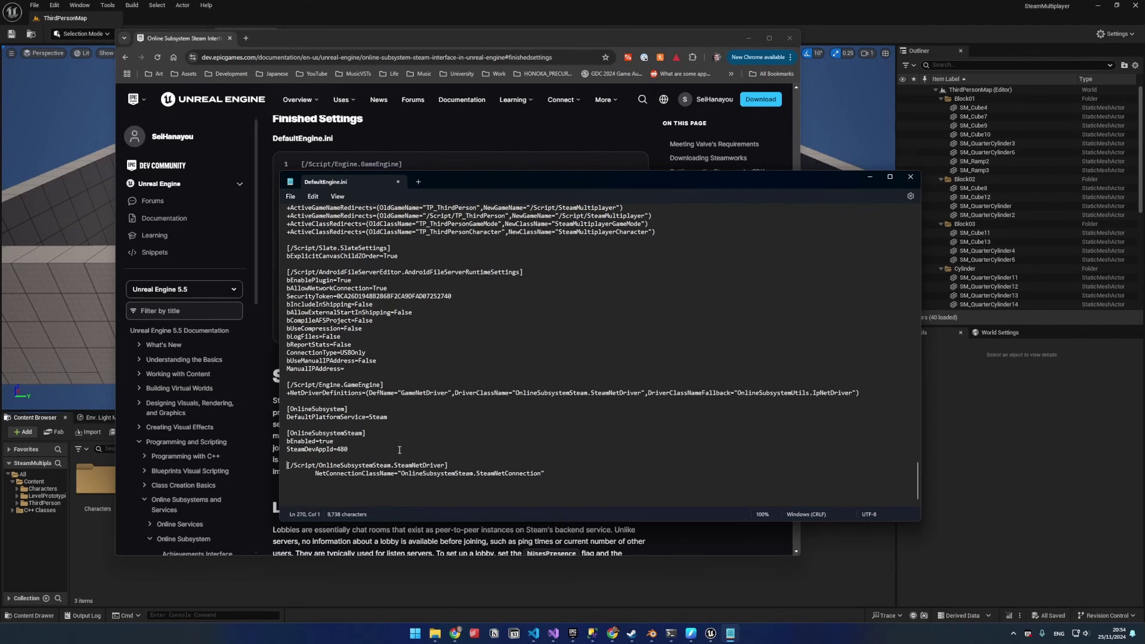
pyautogui.press('Down')
pyautogui.press('BackSpace')
pyautogui.press('Up')
pyautogui.press('Up')
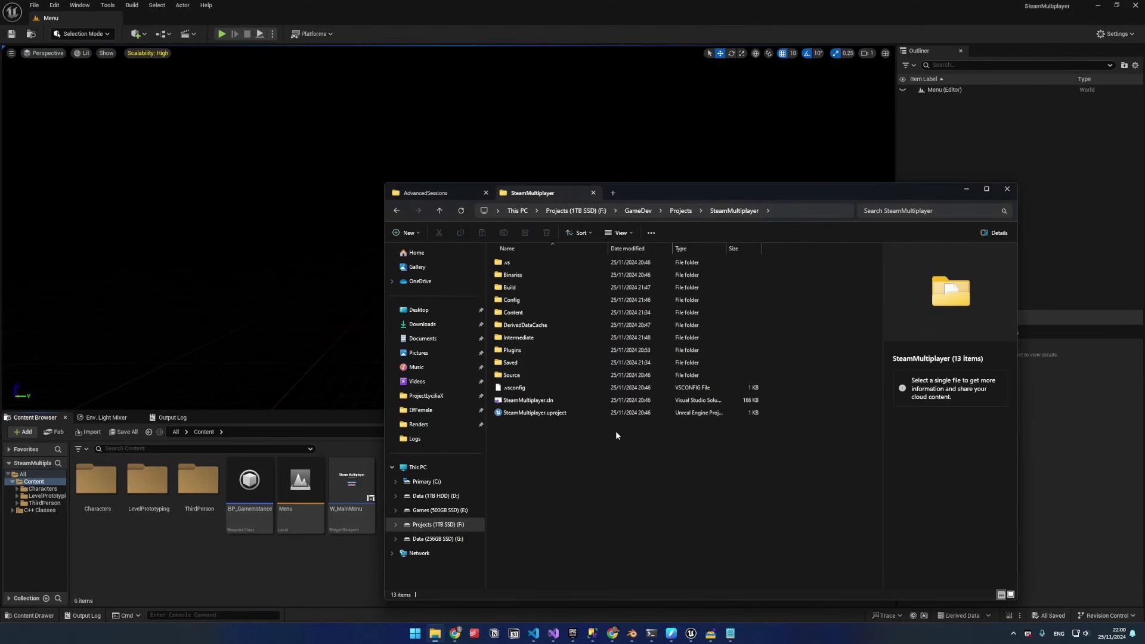
# Step: Create steam_appid.txt containing 480 in the SteamMultiplayer project folder
pyautogui.rightClick(616, 433)
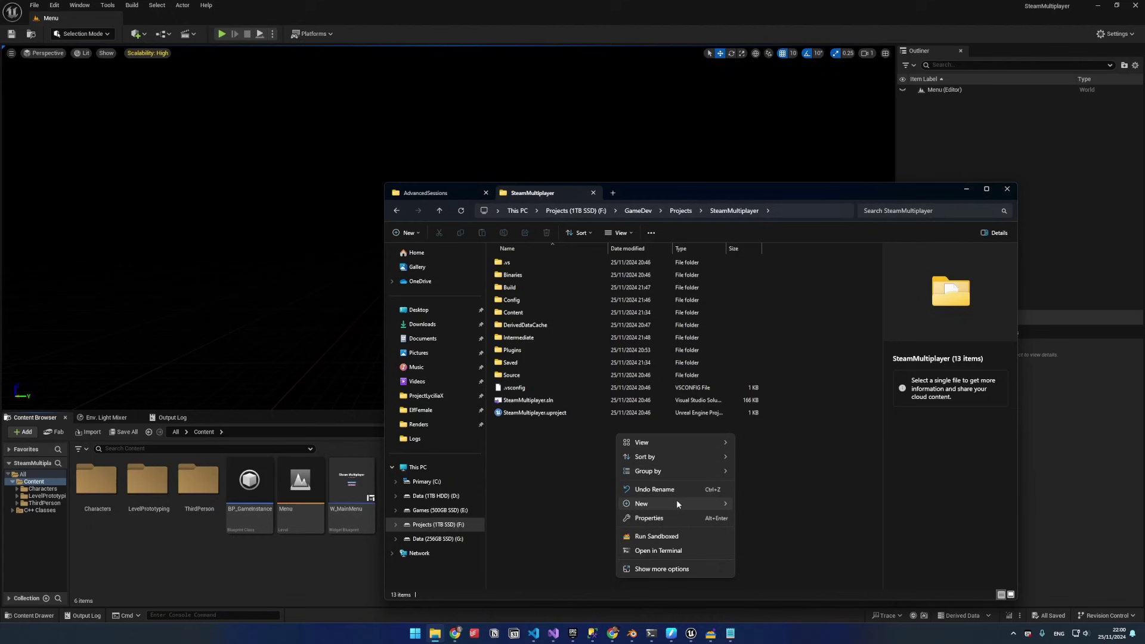
pyautogui.moveTo(680, 504)
pyautogui.click(775, 547)
pyautogui.write('steam_appid.txt')
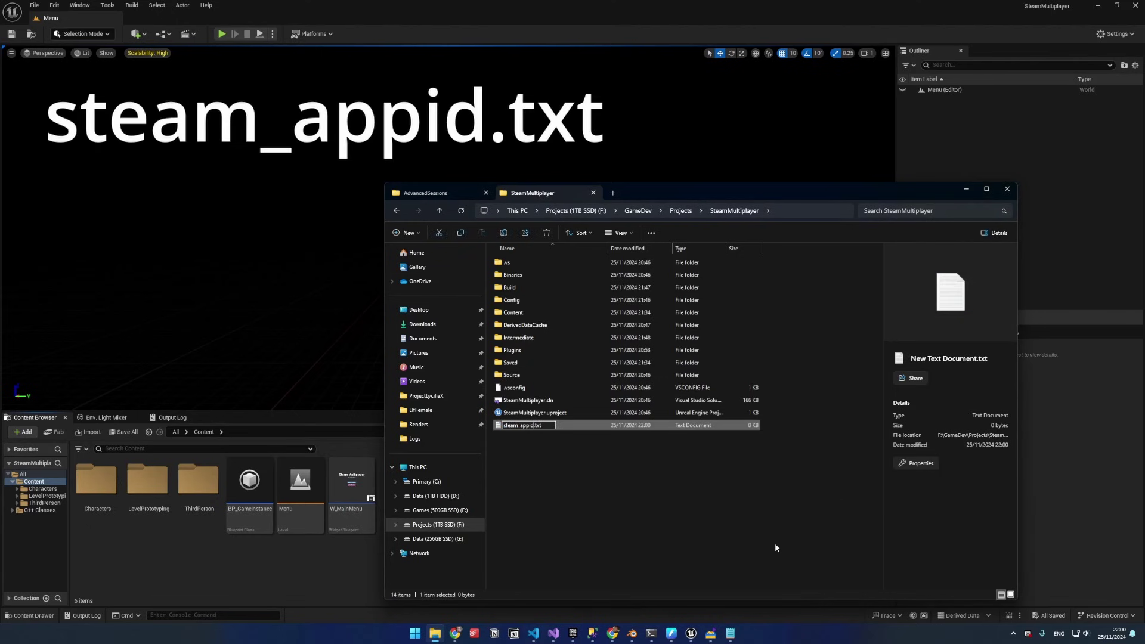
pyautogui.press('Return')
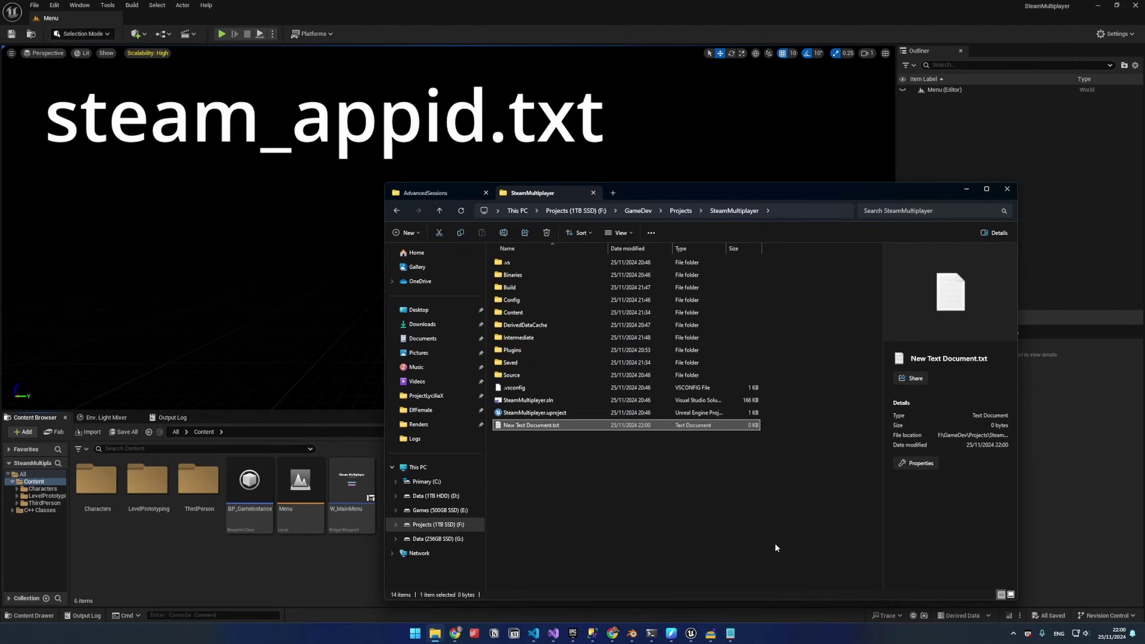
pyautogui.press('Return')
pyautogui.write('480')
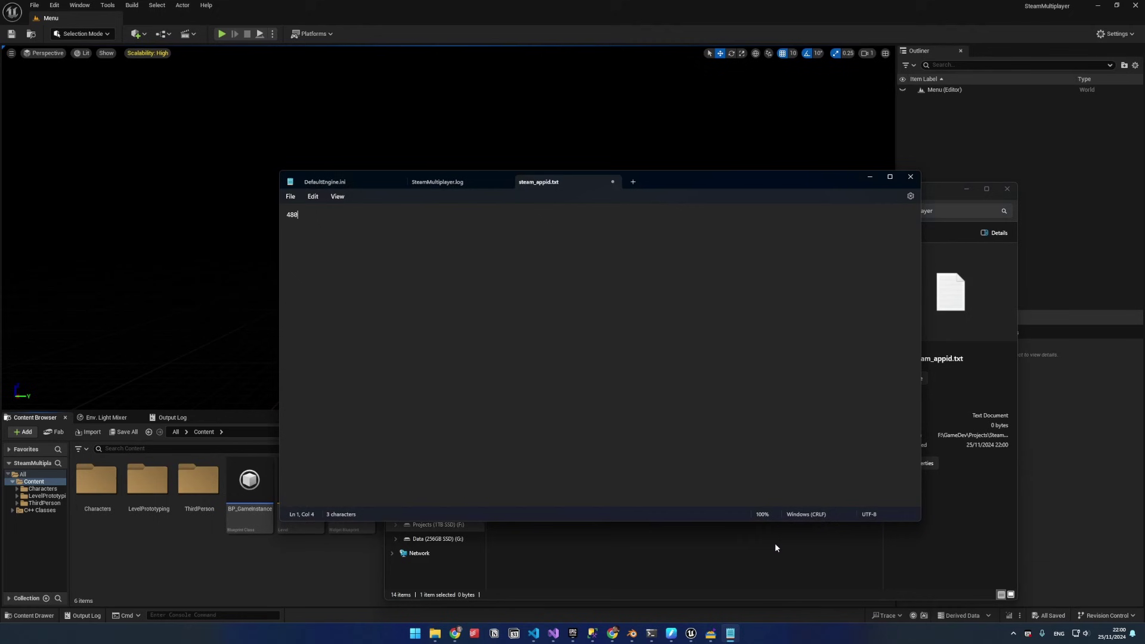
pyautogui.click(869, 179)
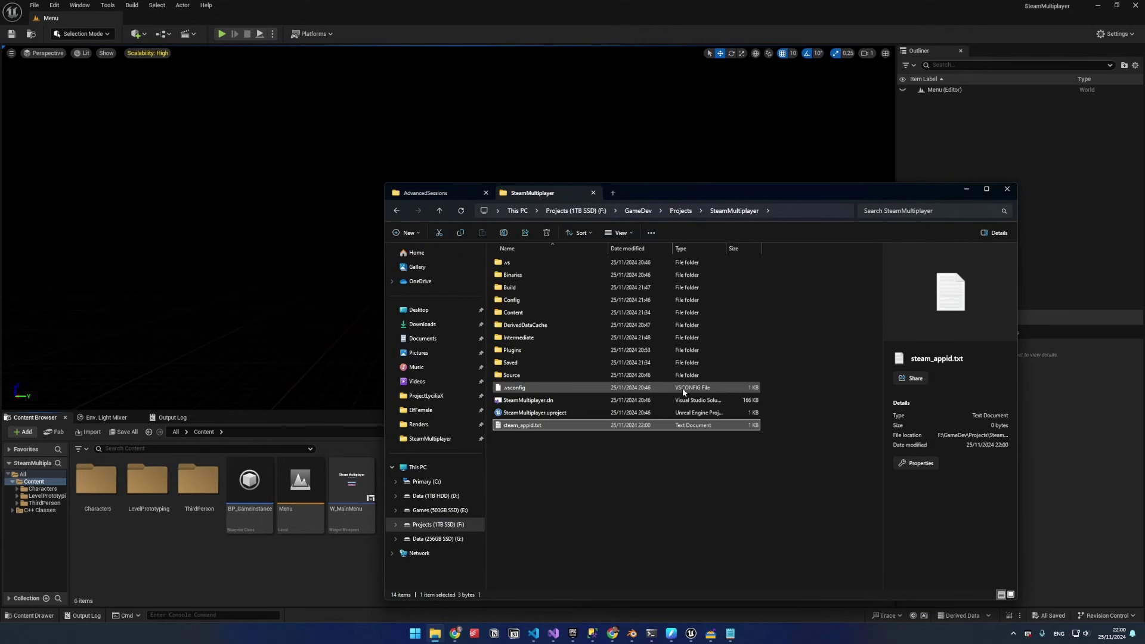
pyautogui.click(589, 486)
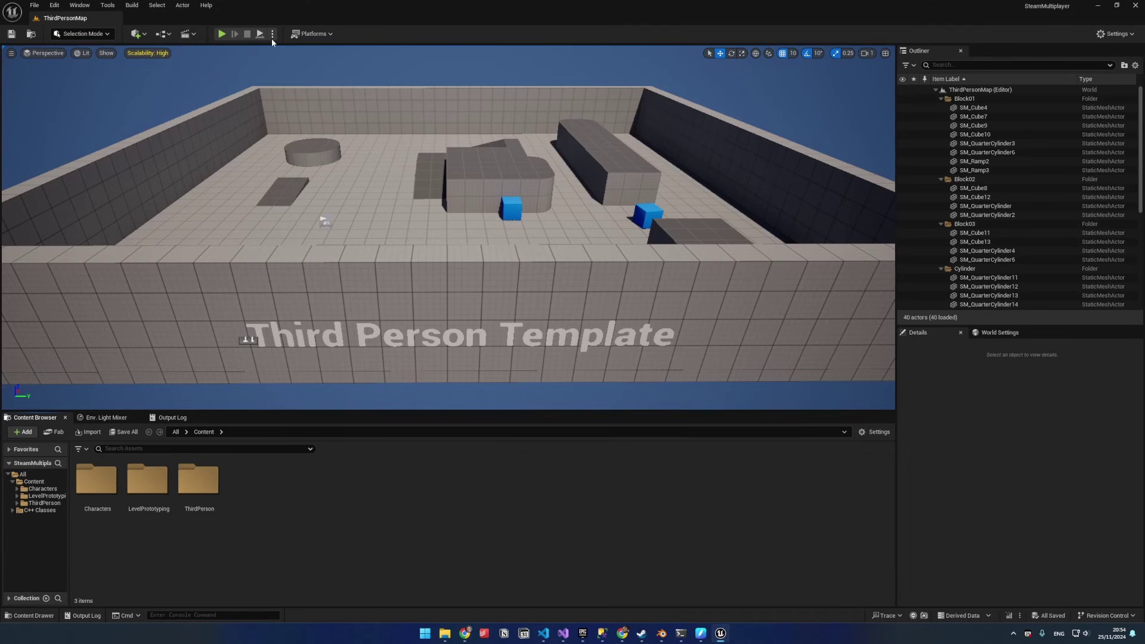
# Step: Launch as Standalone Game and toggle the Steam overlay with Shift+Tab, showing Spacewar
pyautogui.click(272, 35)
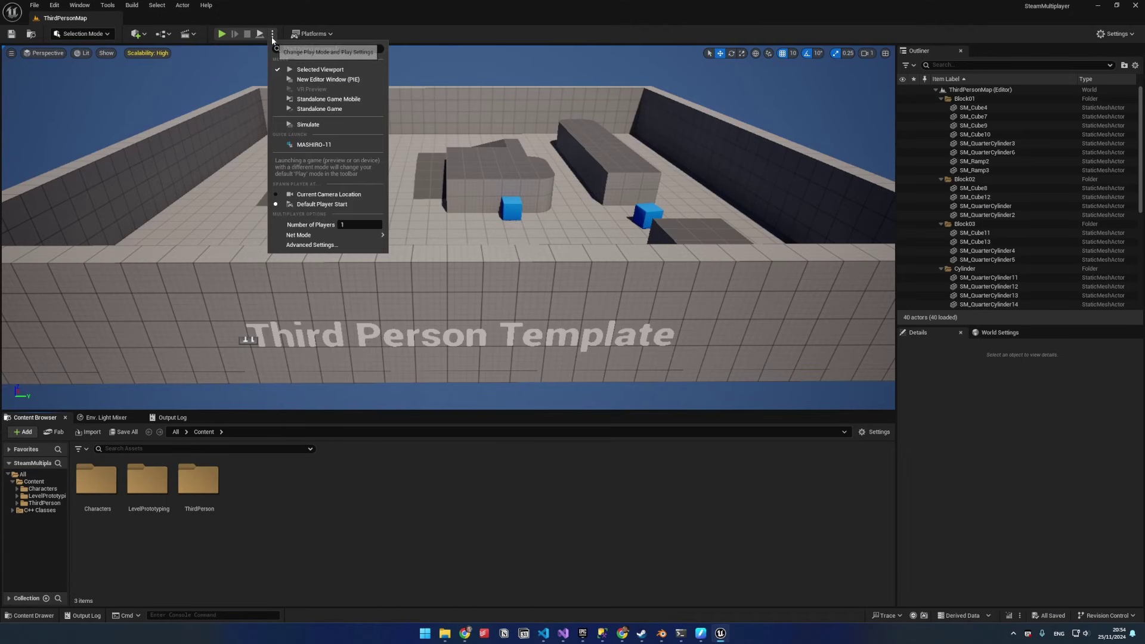
pyautogui.click(317, 109)
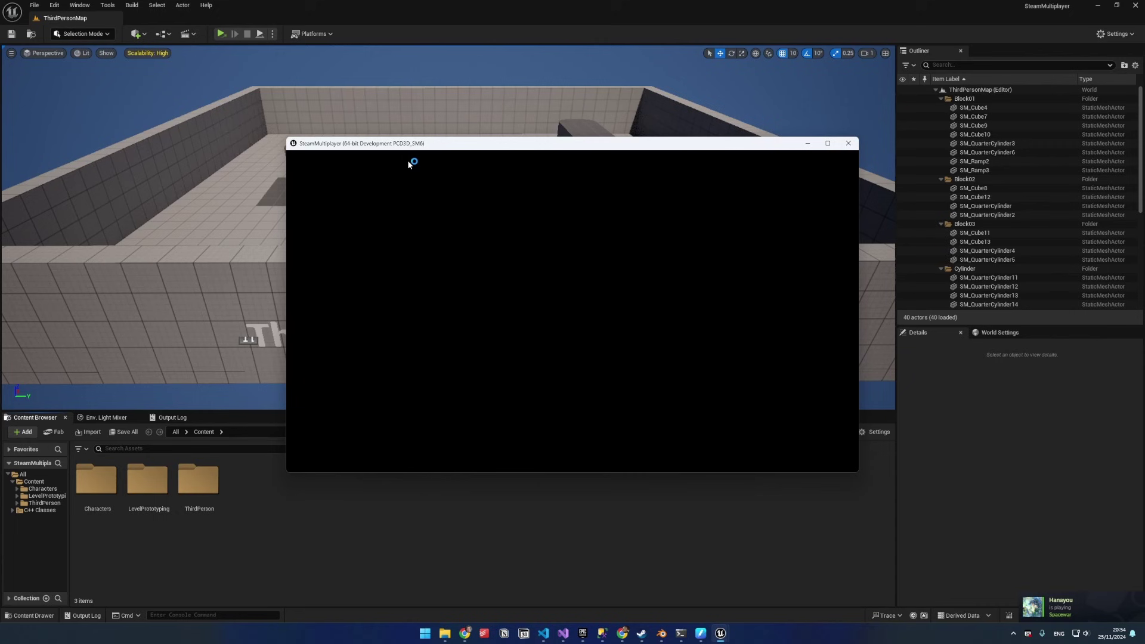
pyautogui.hotkey('shift', 'Tab')
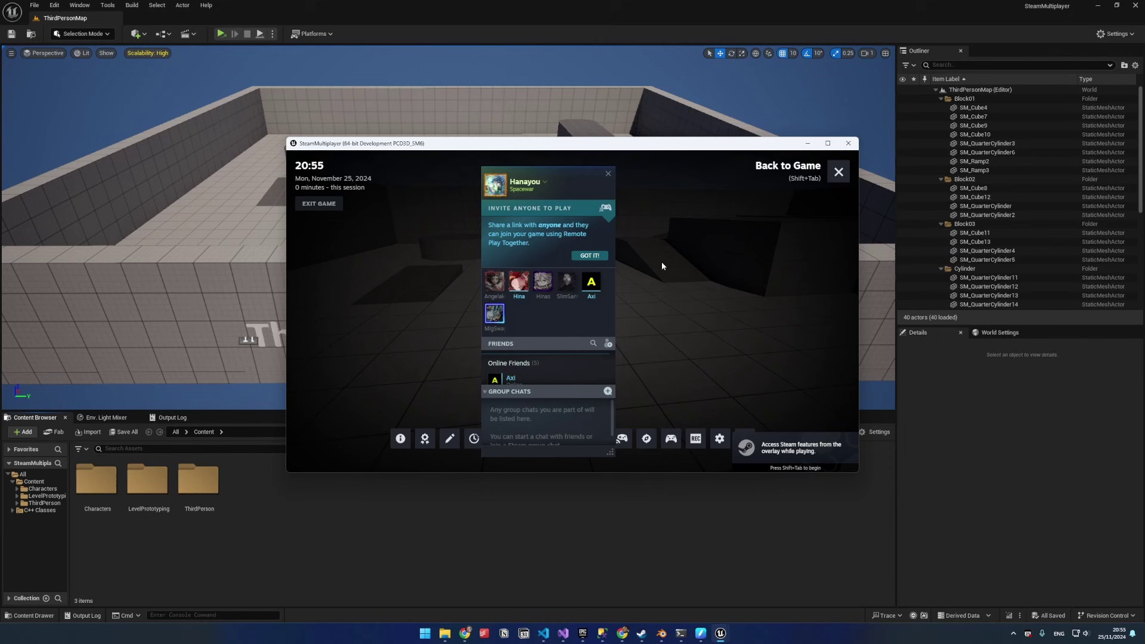
pyautogui.hotkey('shift', 'Tab')
pyautogui.press('s')
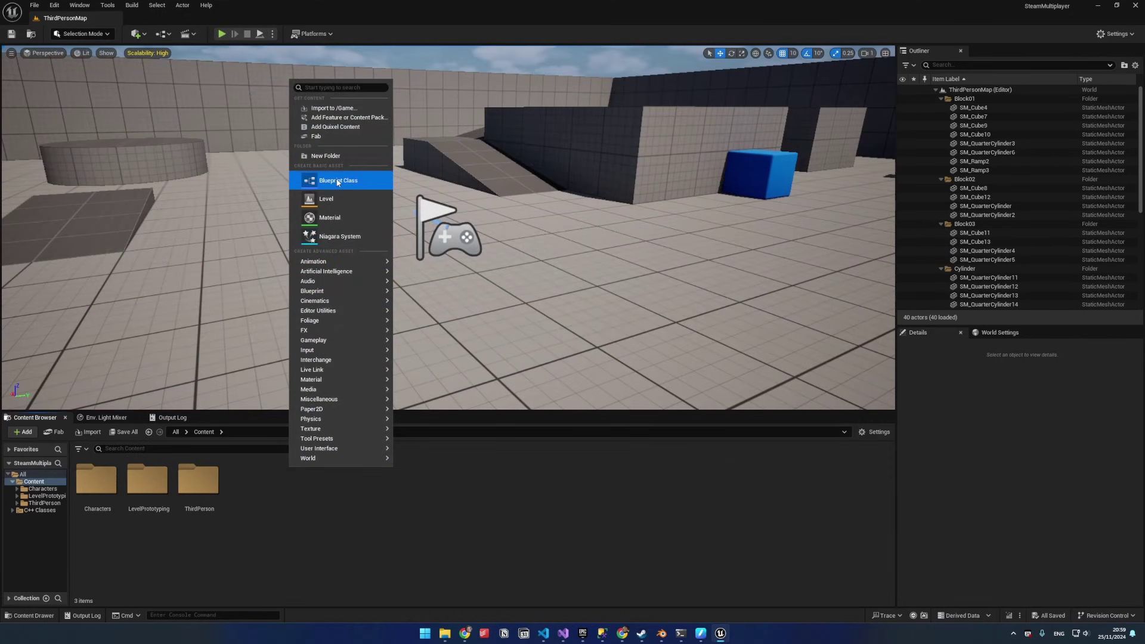
# Step: Create Blueprint BP_GameInstance with parent AdvancedFriendsGameInstance and open it
pyautogui.click(338, 181)
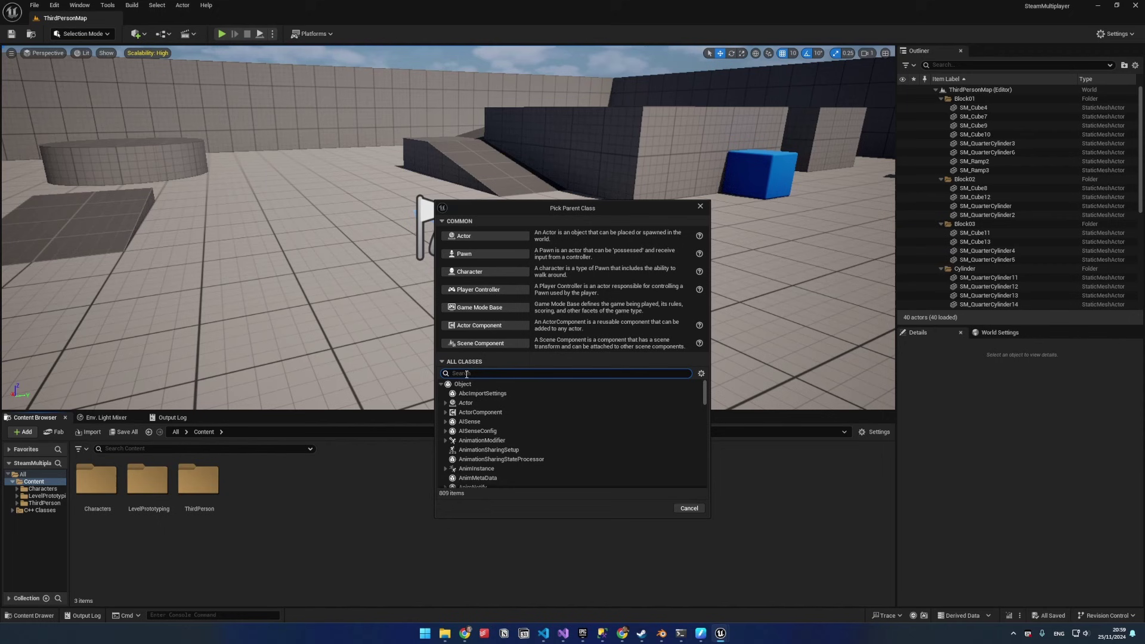
pyautogui.write('game inst')
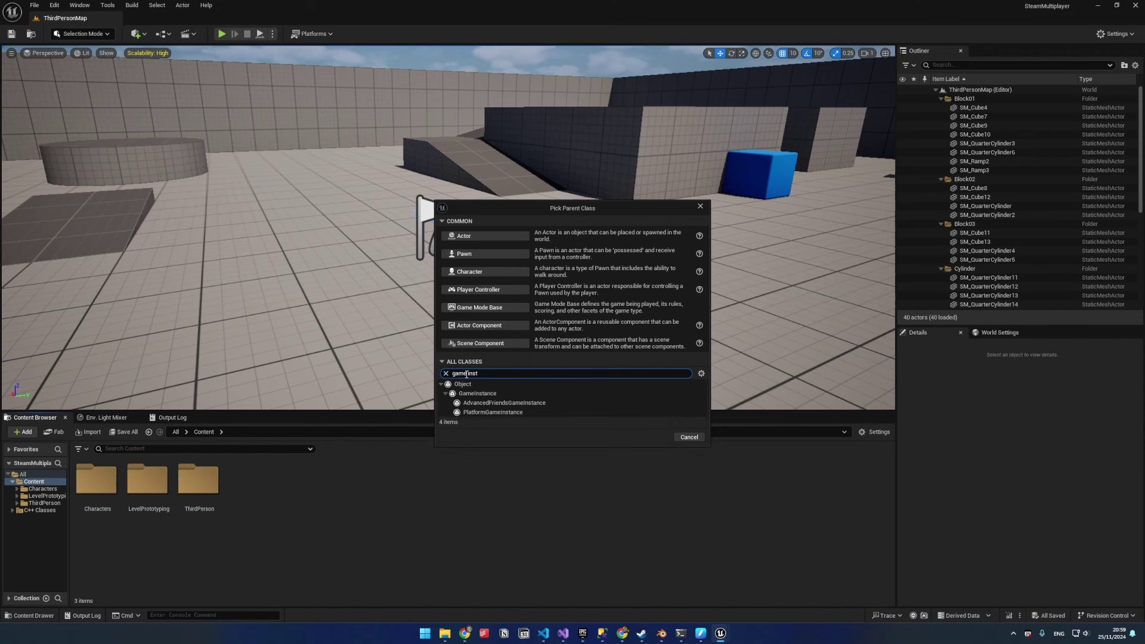
pyautogui.click(522, 404)
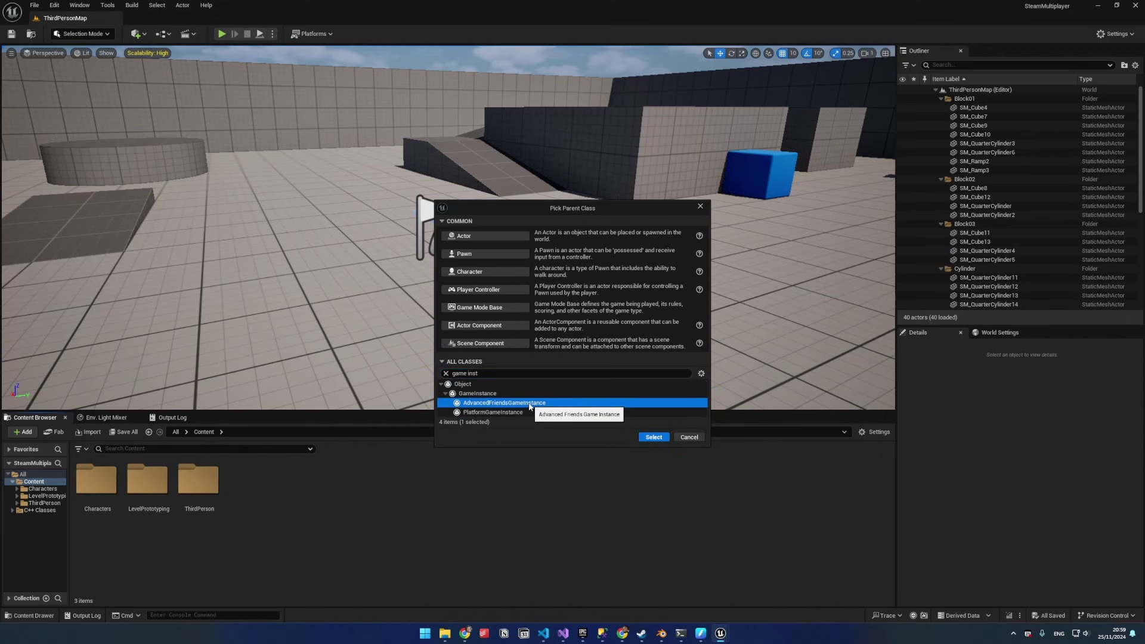
pyautogui.click(644, 438)
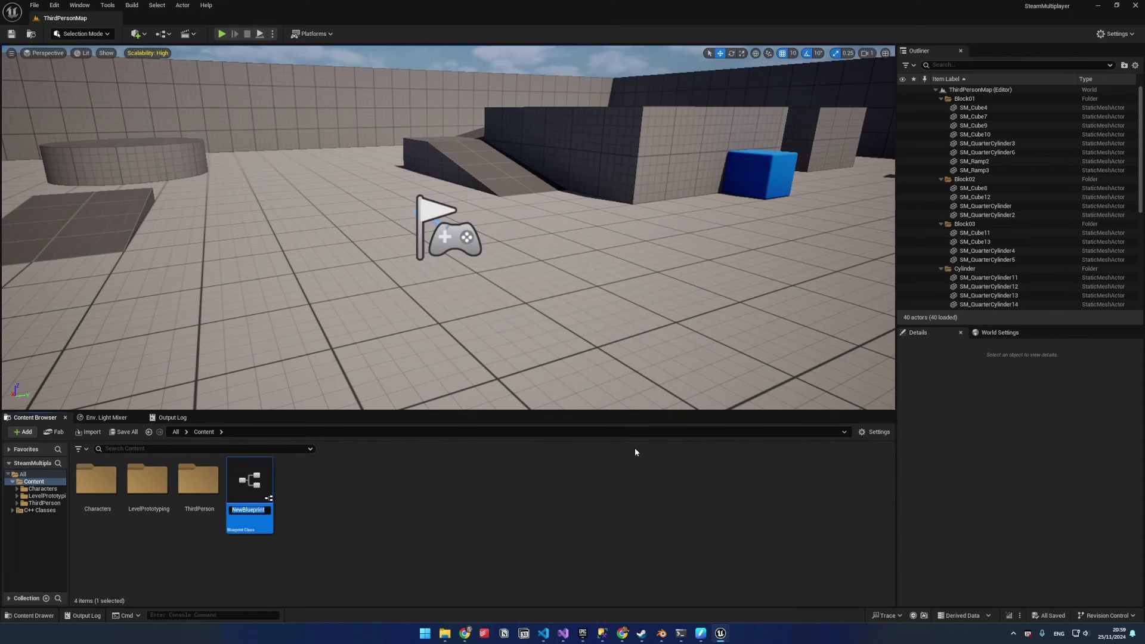
pyautogui.write('BP_GameInstance')
pyautogui.press('Return')
pyautogui.click(362, 491)
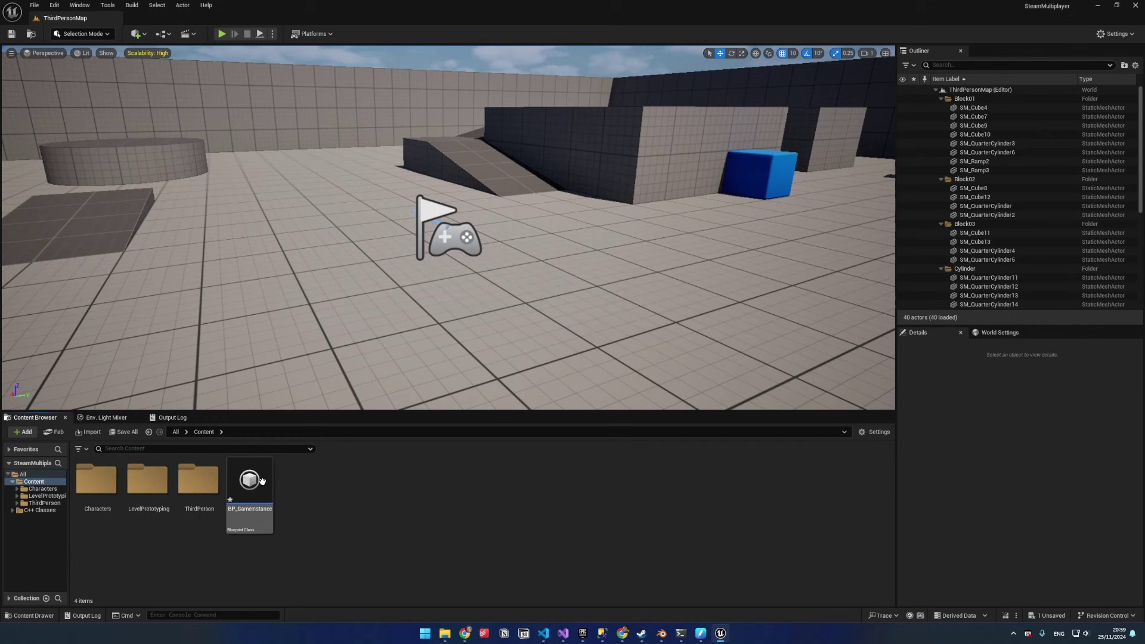
pyautogui.doubleClick(250, 483)
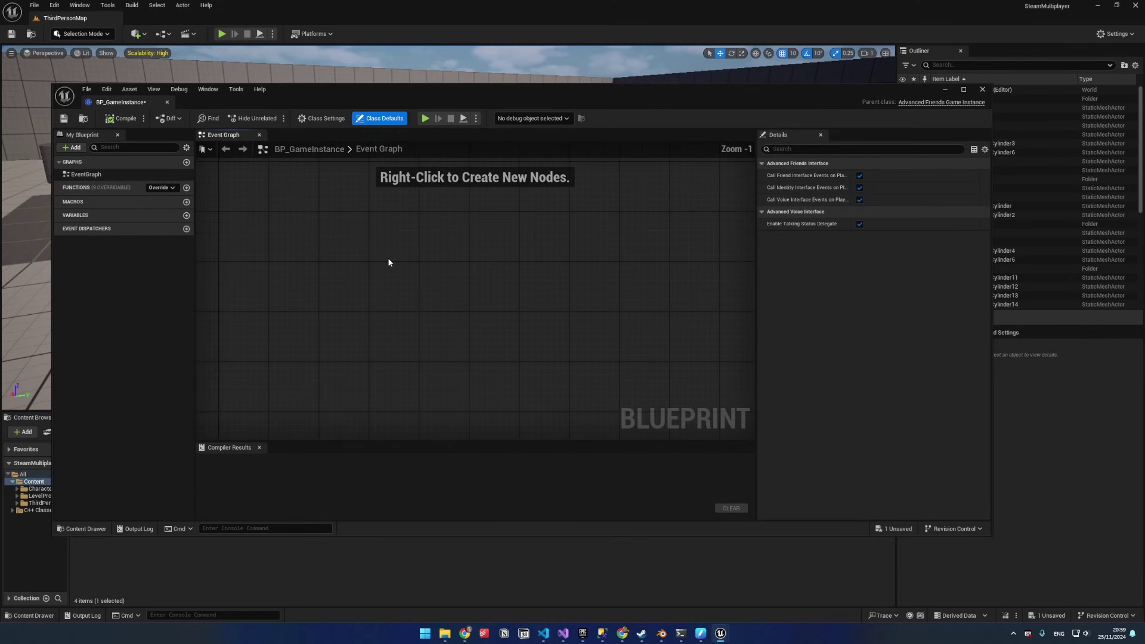
# Step: Bring up the Event Graph's node list to begin adding the session nodes
pyautogui.rightClick(388, 263)
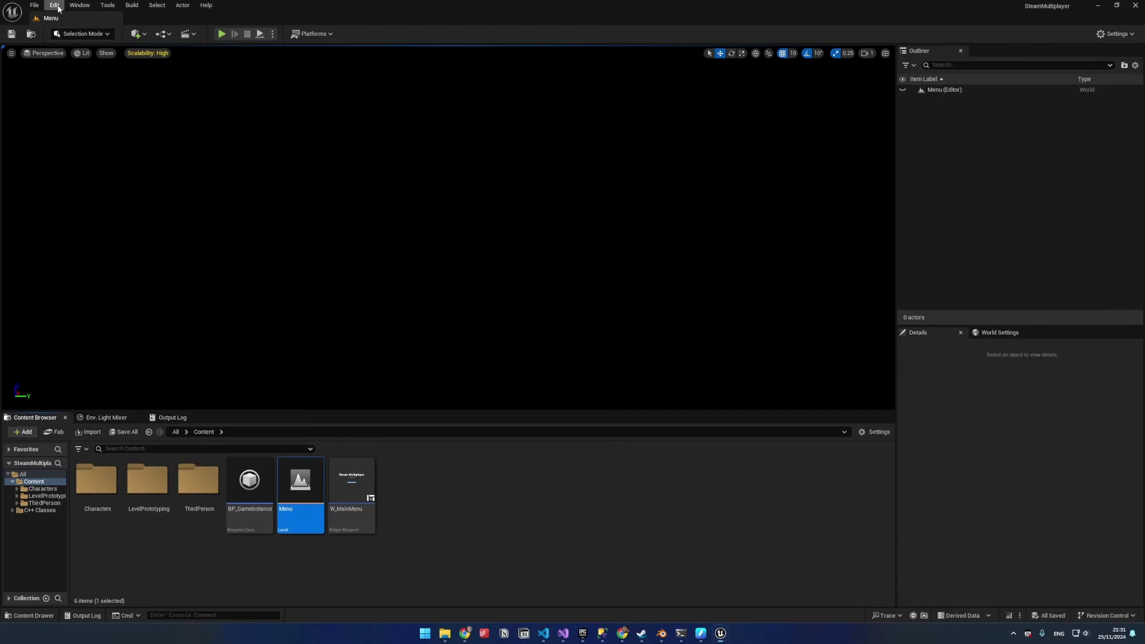
# Step: Set Maps & Modes Game Instance Class to BP_GameInstance in Project Settings
pyautogui.click(54, 5)
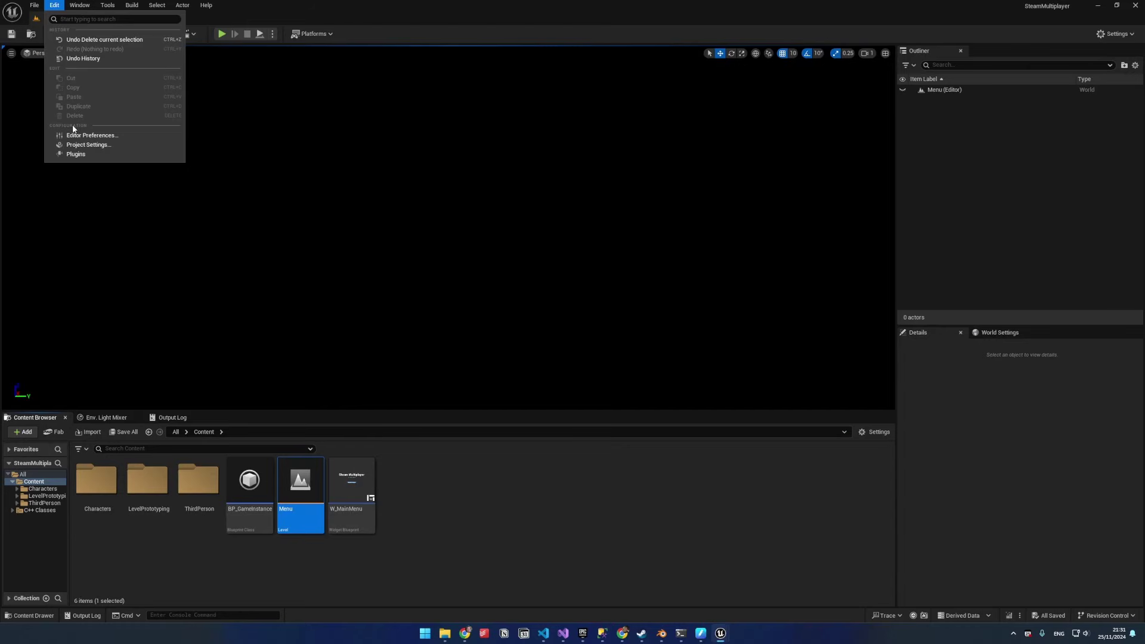
pyautogui.click(81, 146)
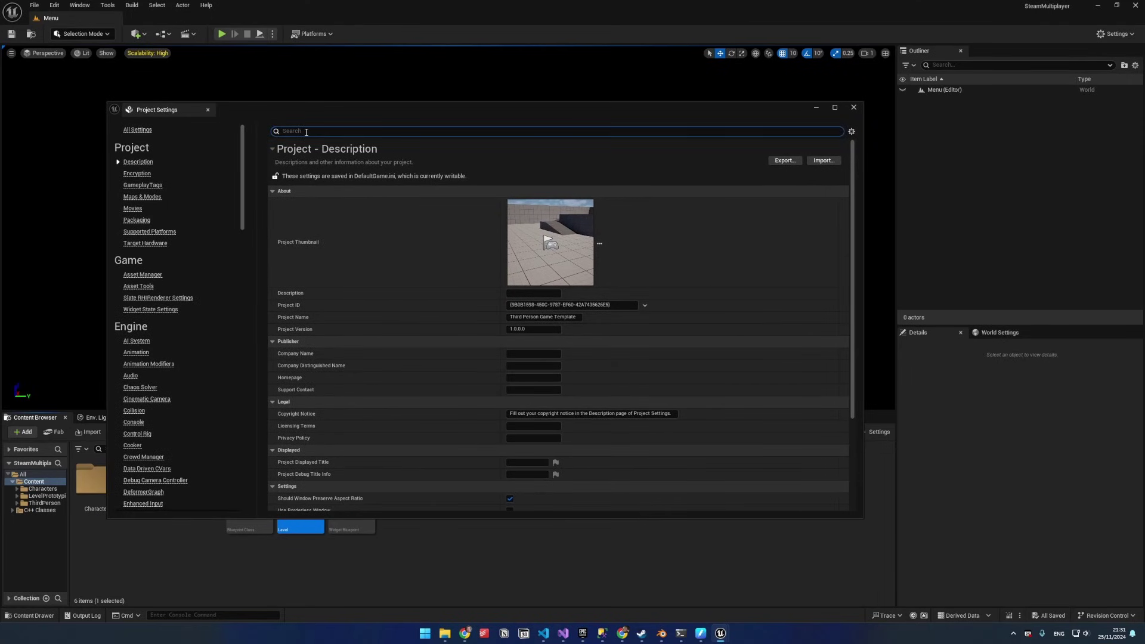
pyautogui.write('game ins')
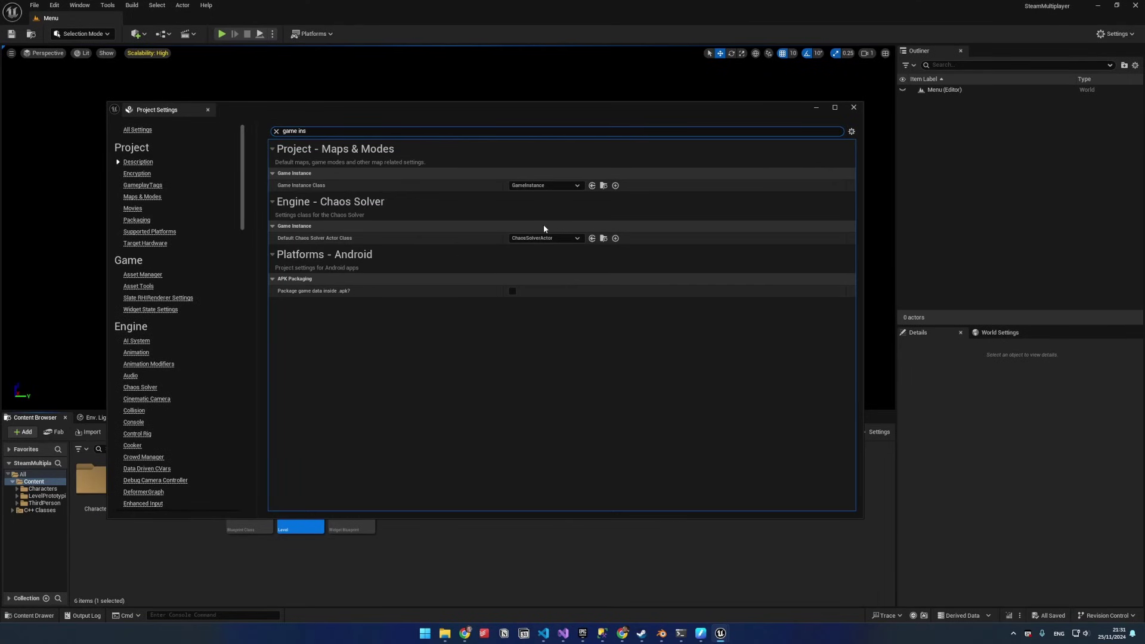
pyautogui.click(541, 186)
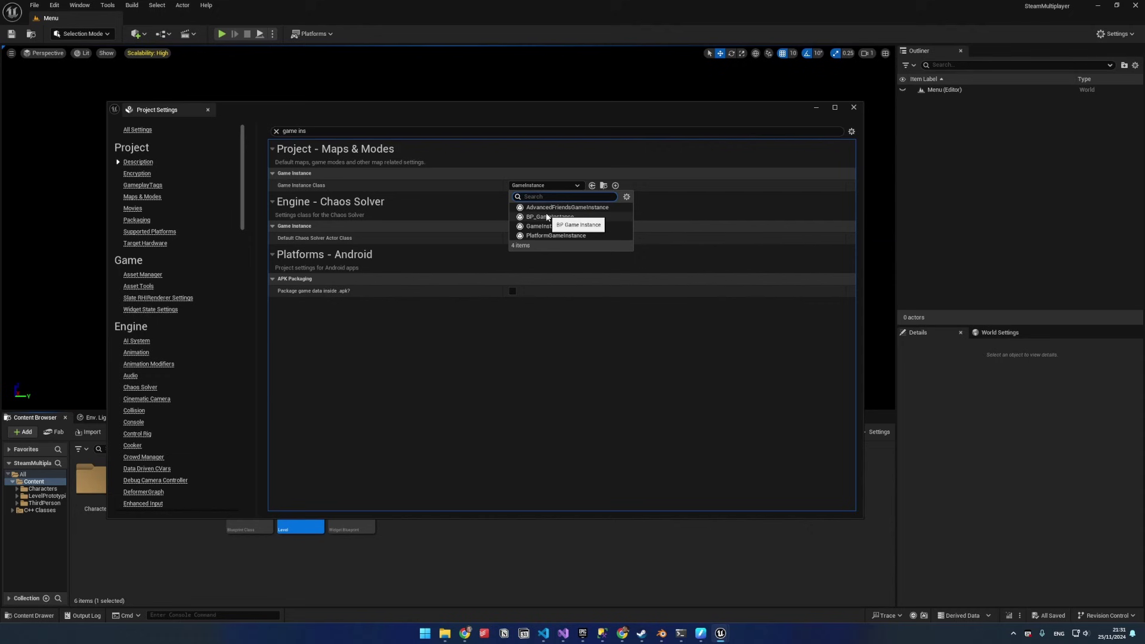
pyautogui.click(546, 216)
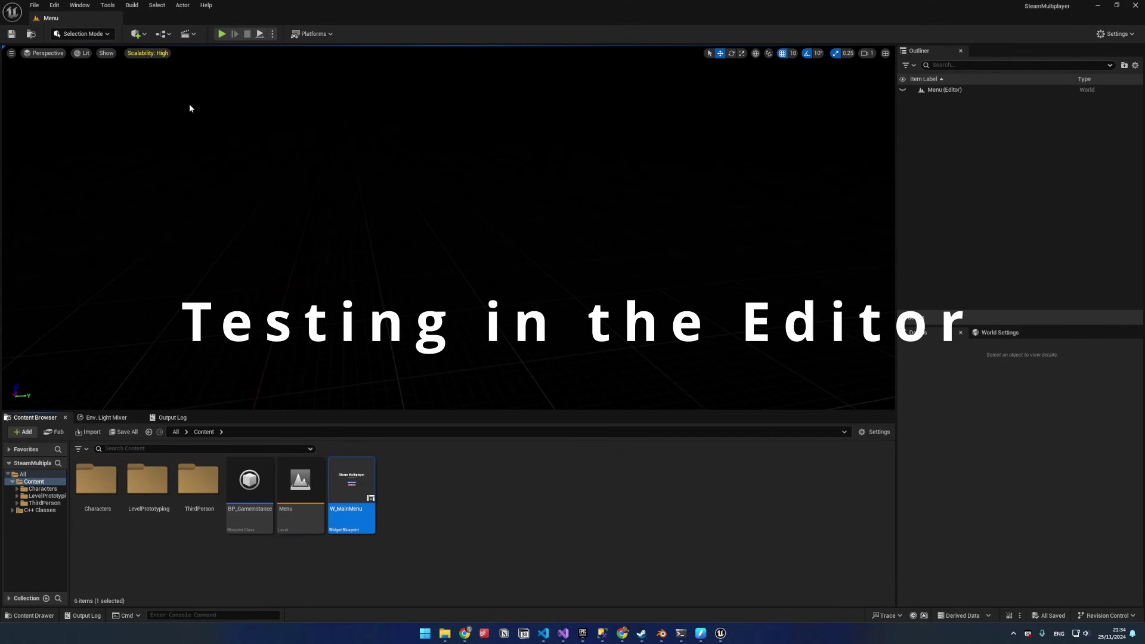
# Step: Start a two-player Play-In-Editor session, move the second window right, and create a session
pyautogui.click(273, 34)
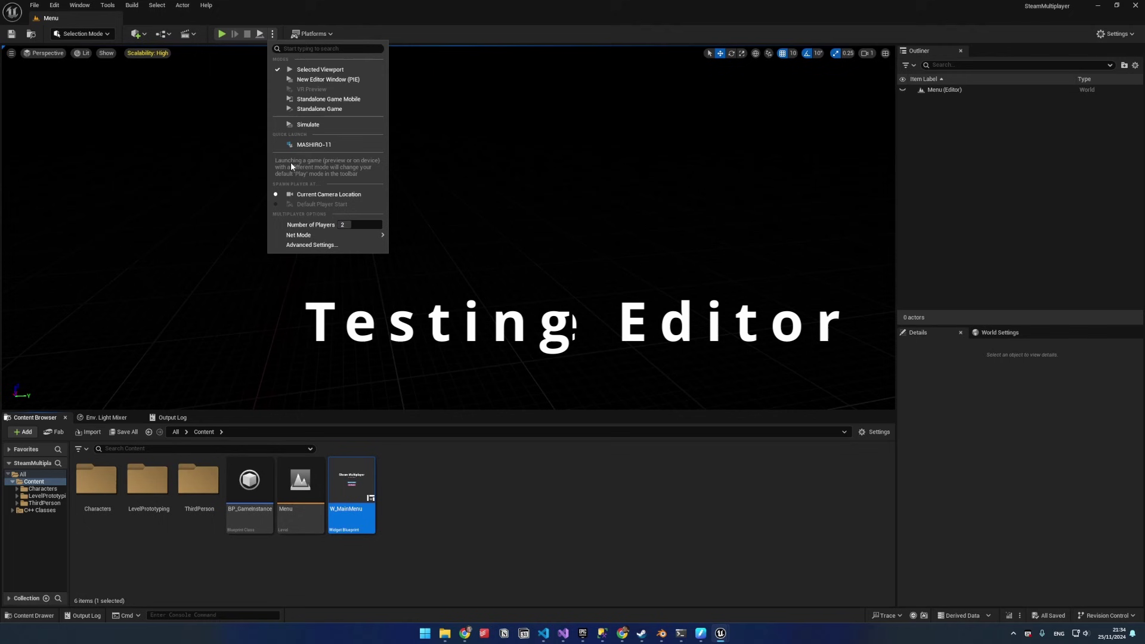
pyautogui.click(223, 35)
pyautogui.click(223, 35)
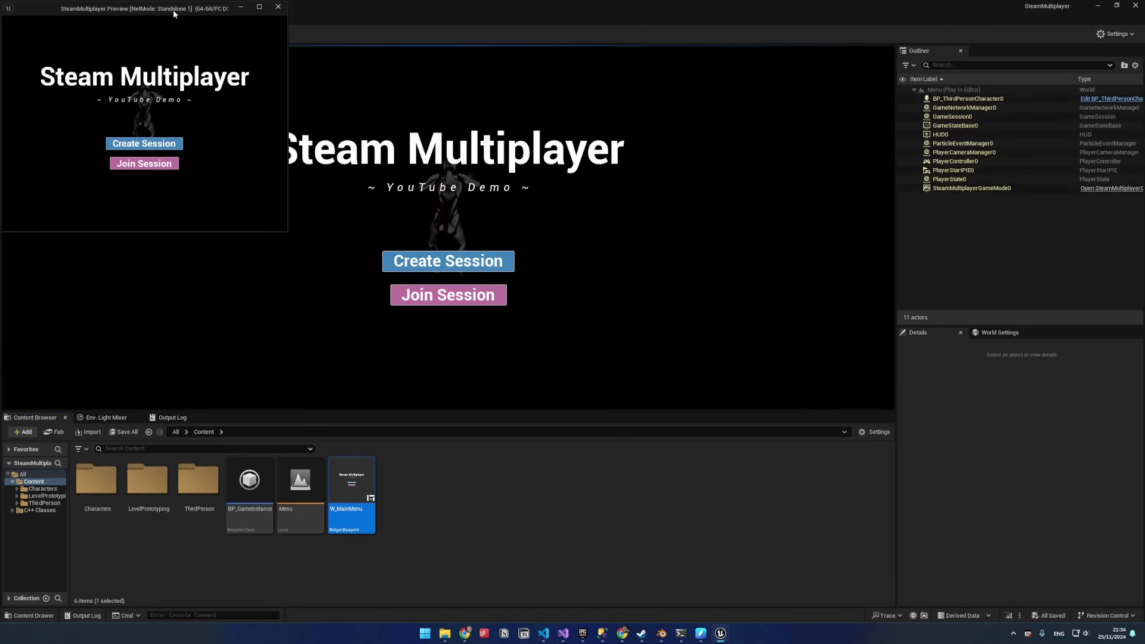
pyautogui.moveTo(173, 9); pyautogui.dragTo(769, 206)
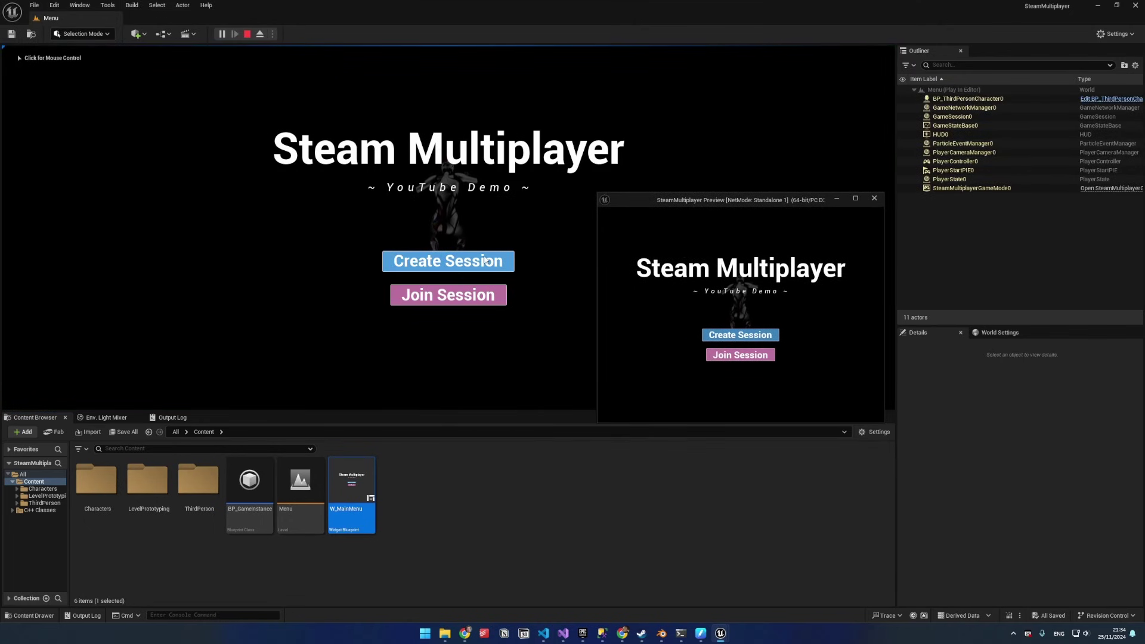
pyautogui.click(477, 263)
pyautogui.click(477, 262)
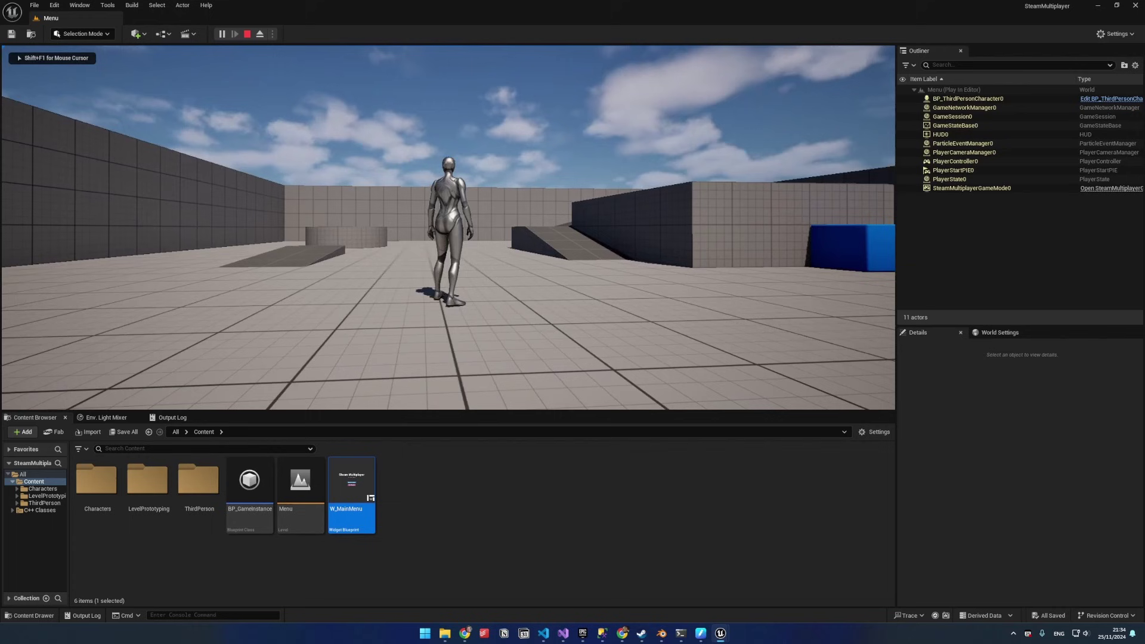
# Step: Move the standalone window aside, run the client character with W and S, then stop with Esc
pyautogui.press('w')
pyautogui.hotkey('alt', 'Tab')
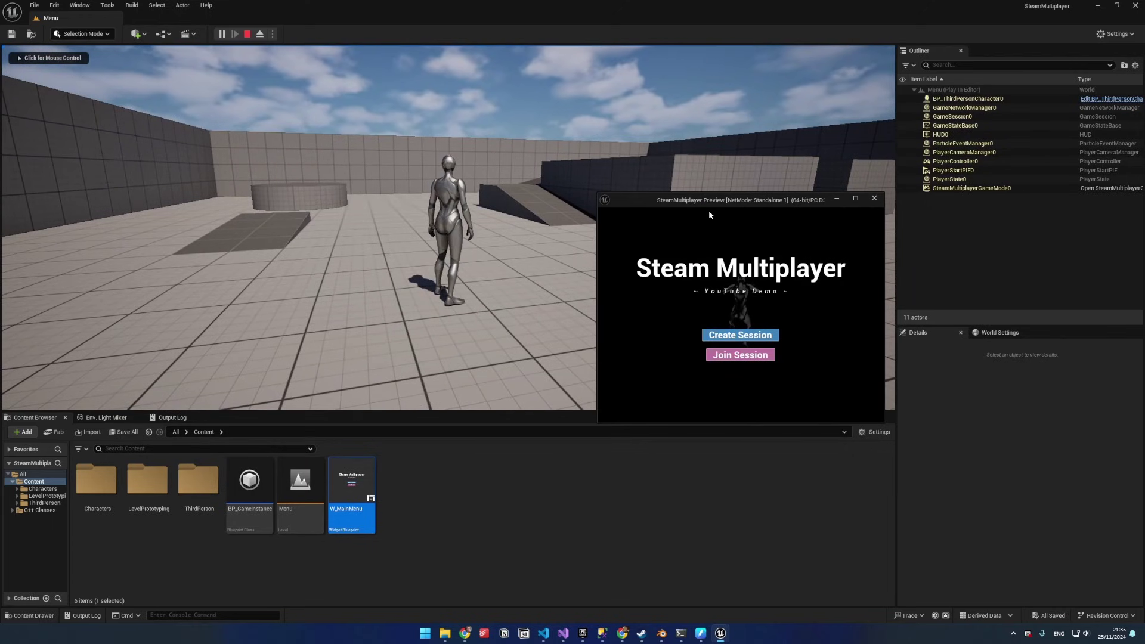
pyautogui.moveTo(663, 183); pyautogui.dragTo(798, 158)
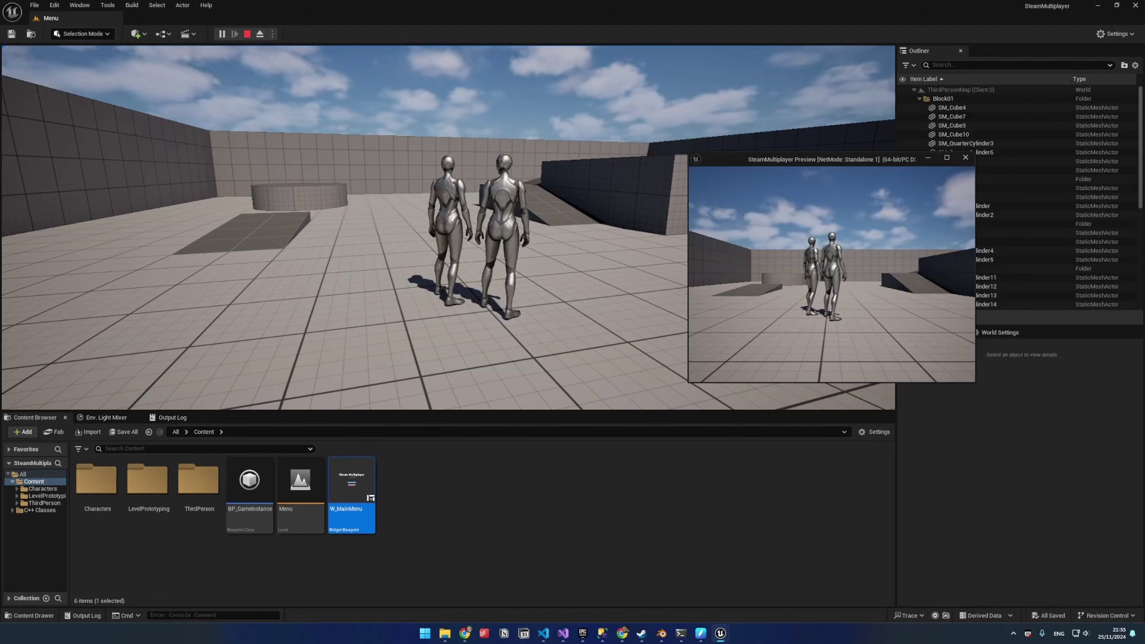
pyautogui.press('w')
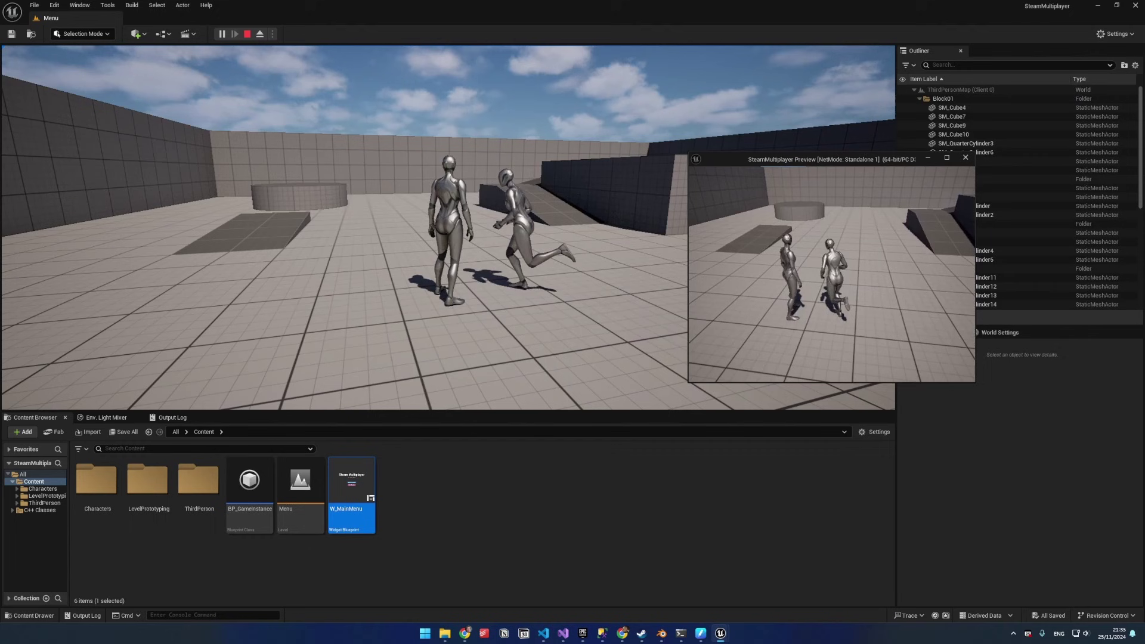
pyautogui.press('s')
pyautogui.press('s')
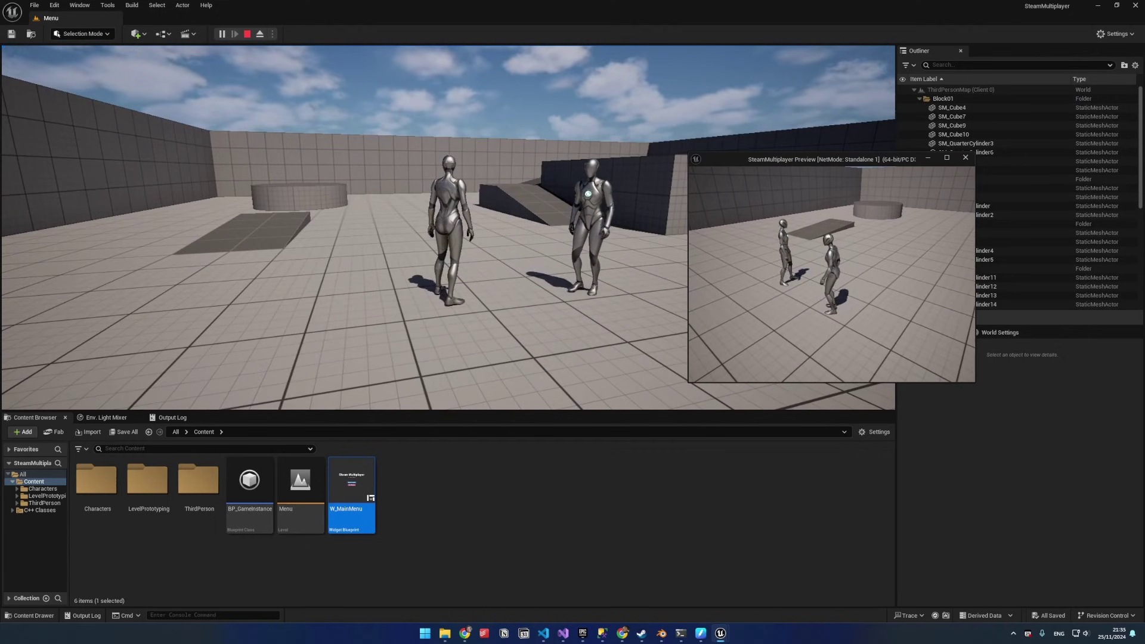
pyautogui.press('Escape')
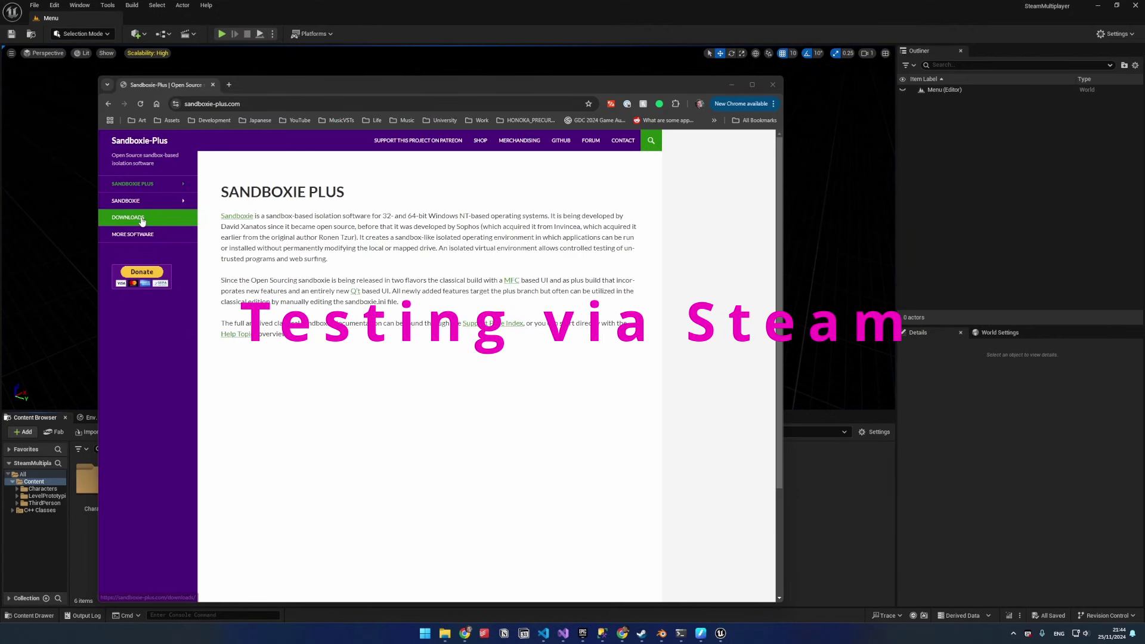
# Step: Open the Sandboxie-Plus Downloads page and highlight the stable x64 installer link under Stable Builds
pyautogui.click(142, 221)
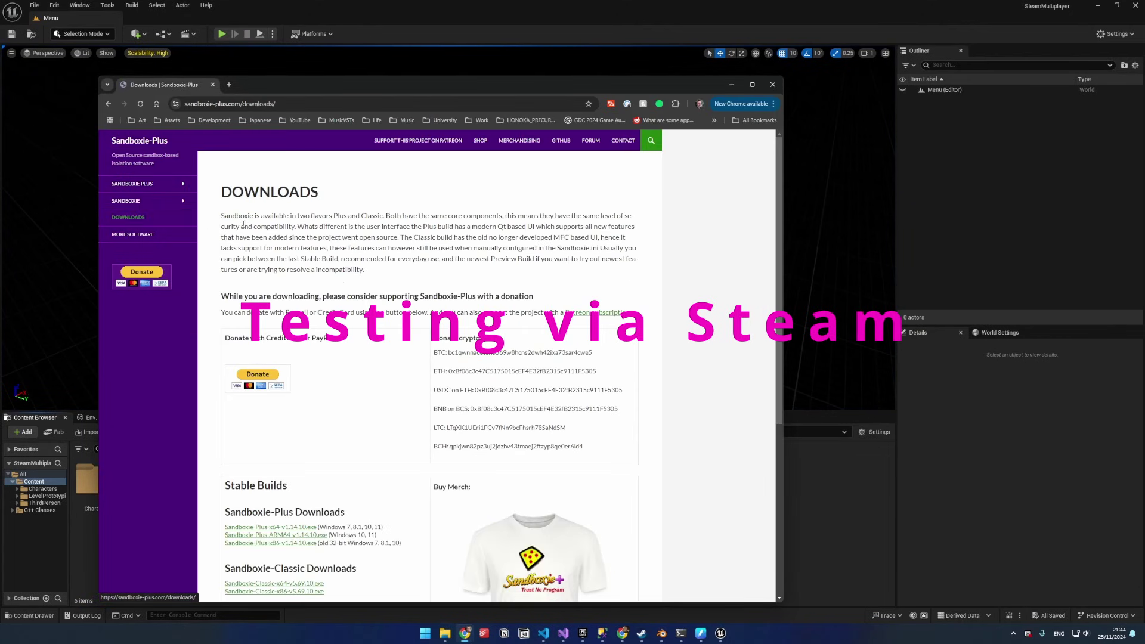
pyautogui.scroll(-3, 388, 247)
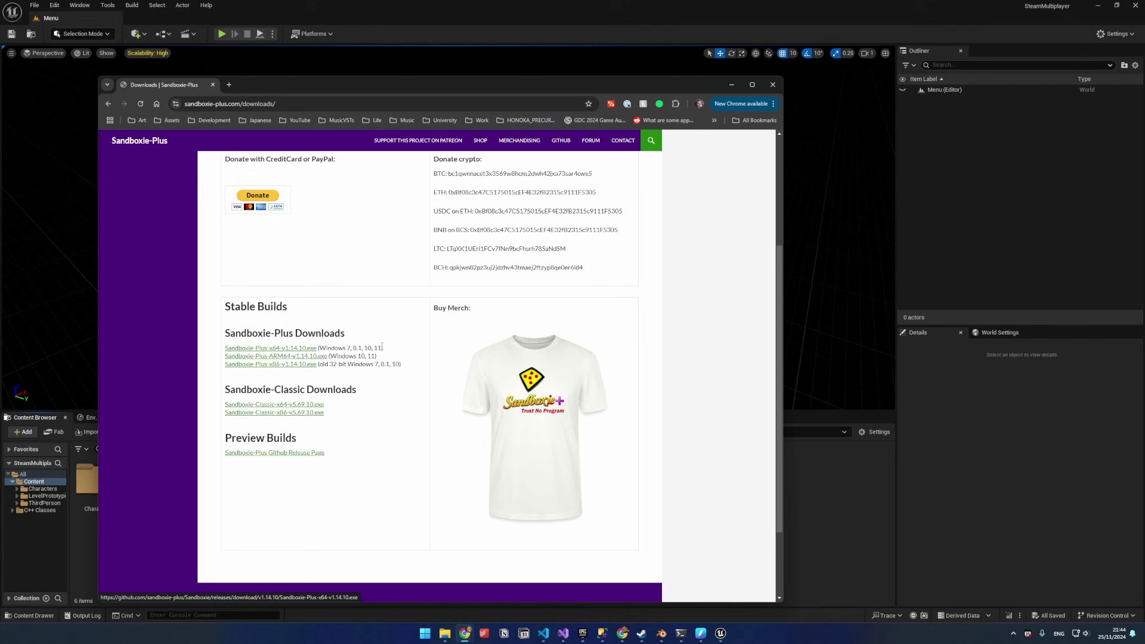
pyautogui.moveTo(385, 348); pyautogui.dragTo(224, 347)
pyautogui.click(223, 347)
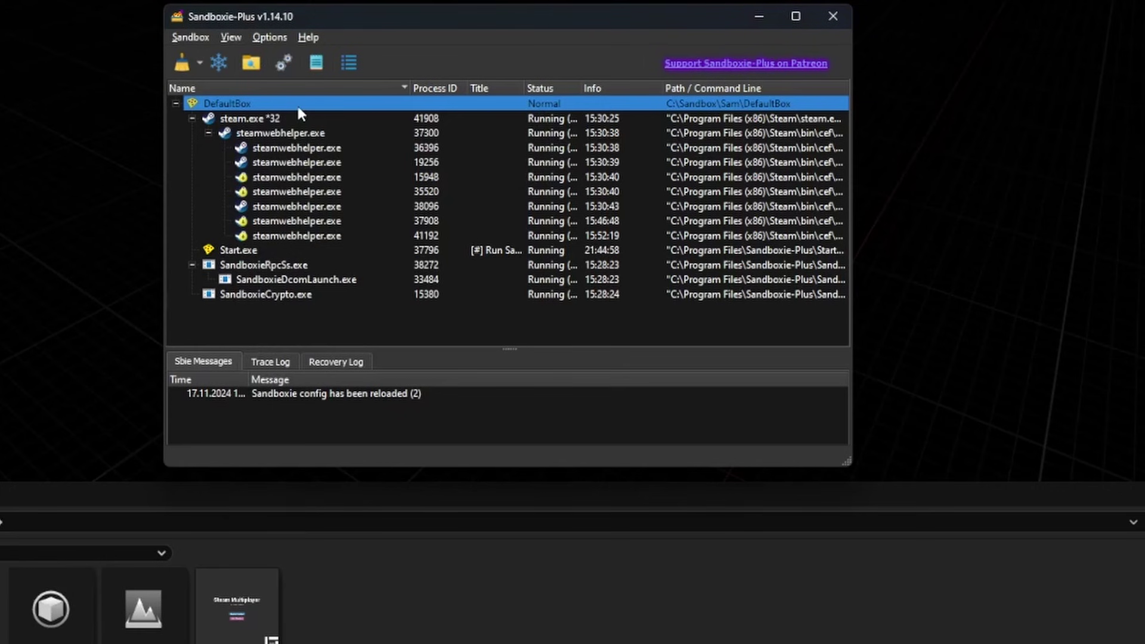
pyautogui.rightClick(296, 103)
pyautogui.moveTo(358, 117)
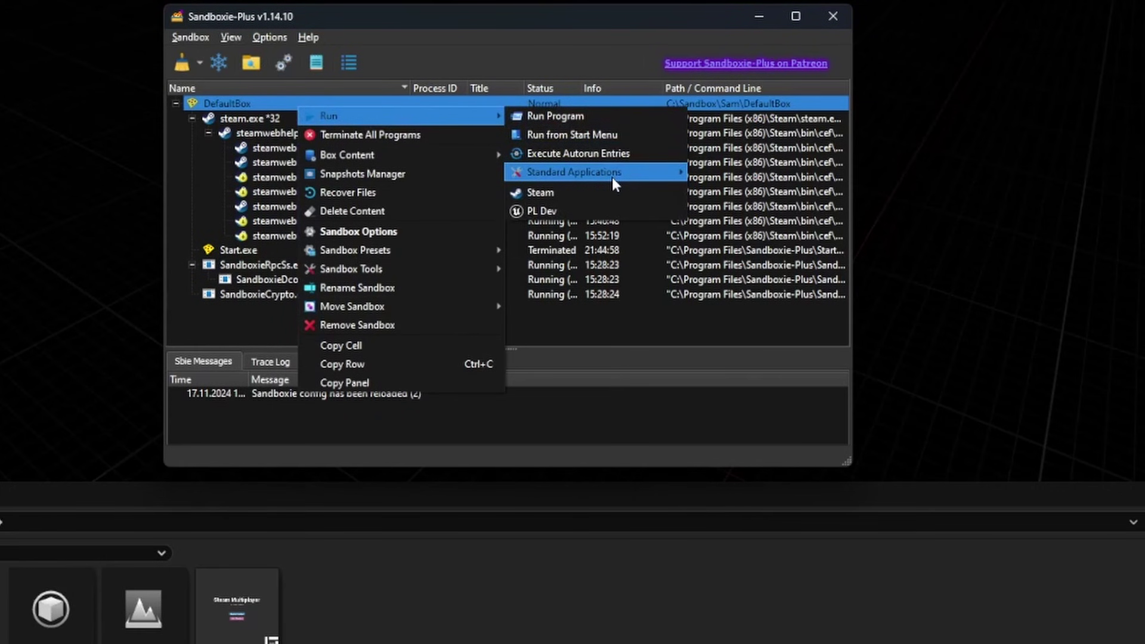
pyautogui.moveTo(613, 179)
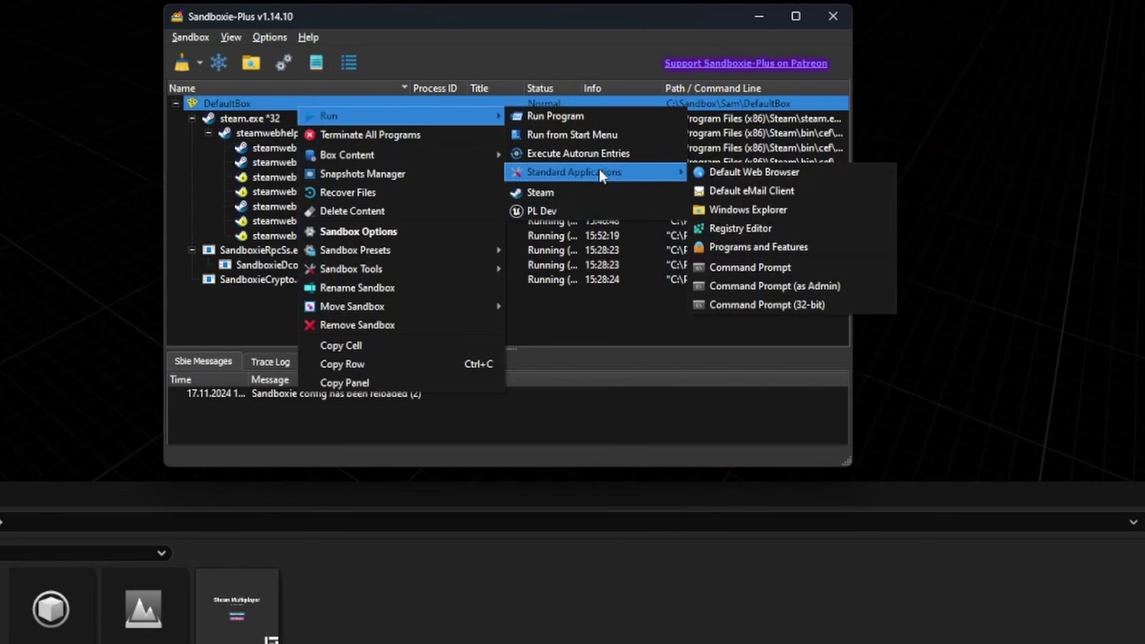
pyautogui.click(383, 117)
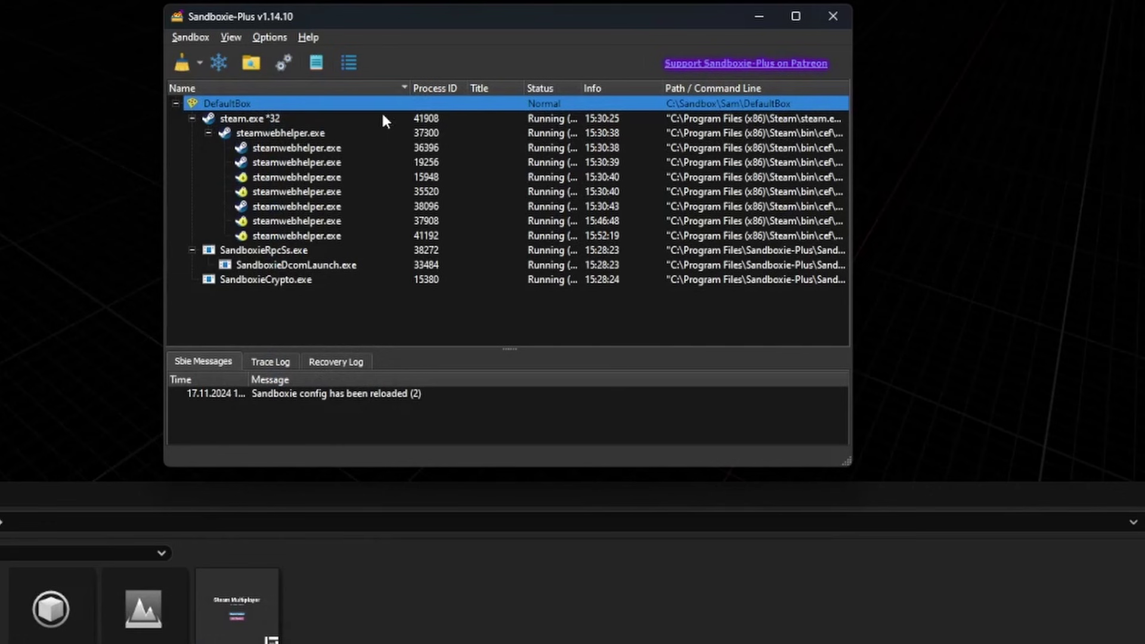
pyautogui.rightClick(295, 106)
# Step: In DefaultBox's Sandbox Options, go to Run Menu and choose Add program > Browse for Program
pyautogui.click(374, 236)
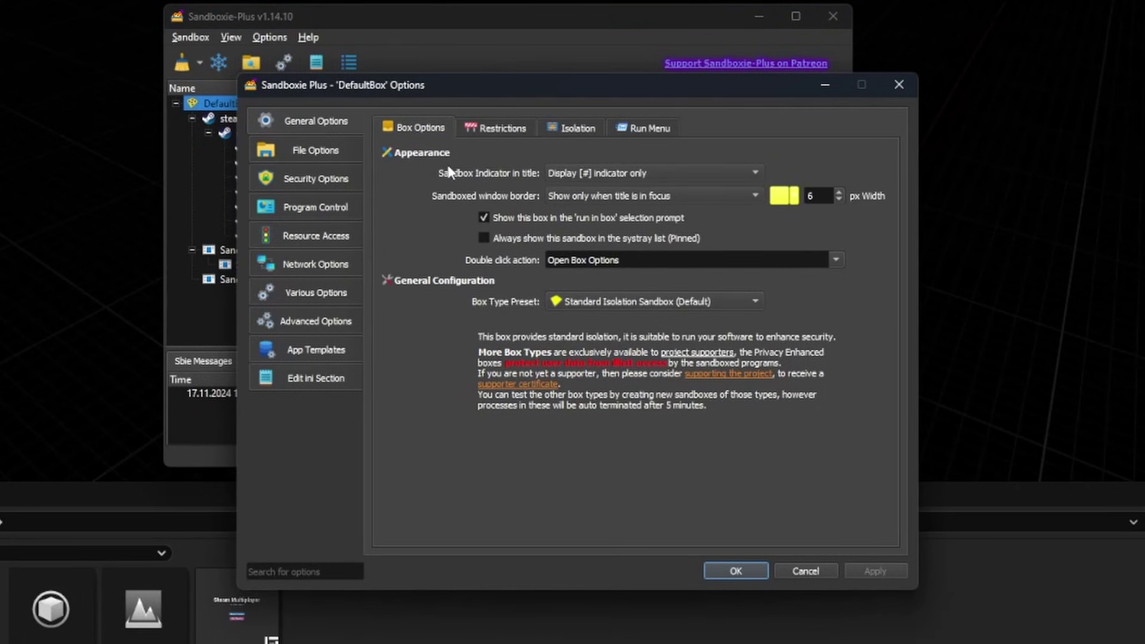
pyautogui.click(635, 127)
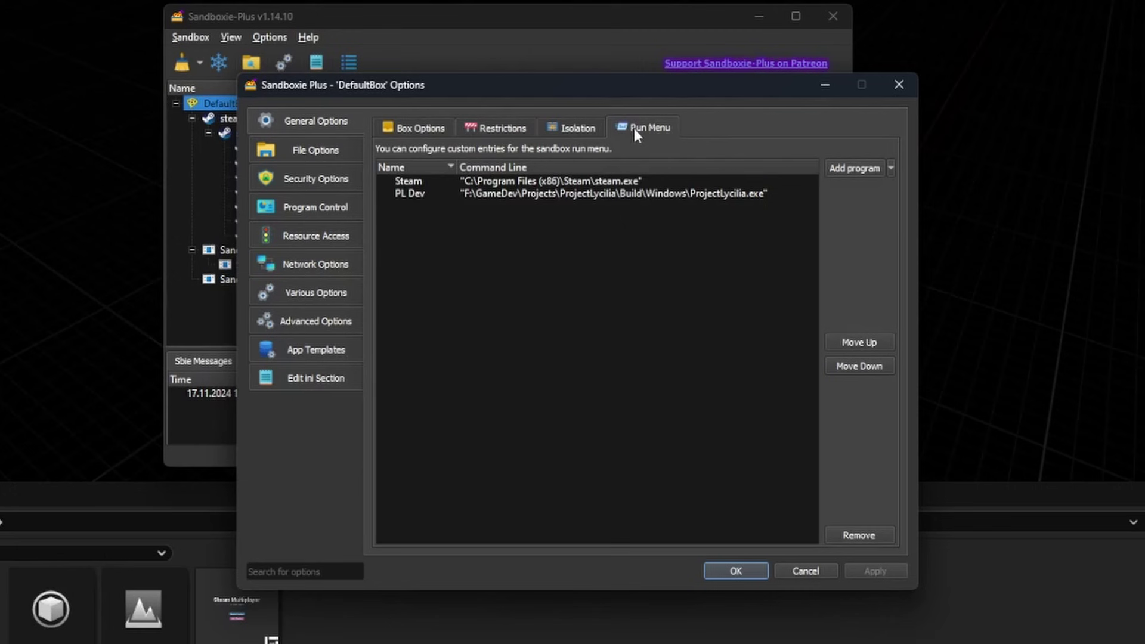
pyautogui.click(891, 169)
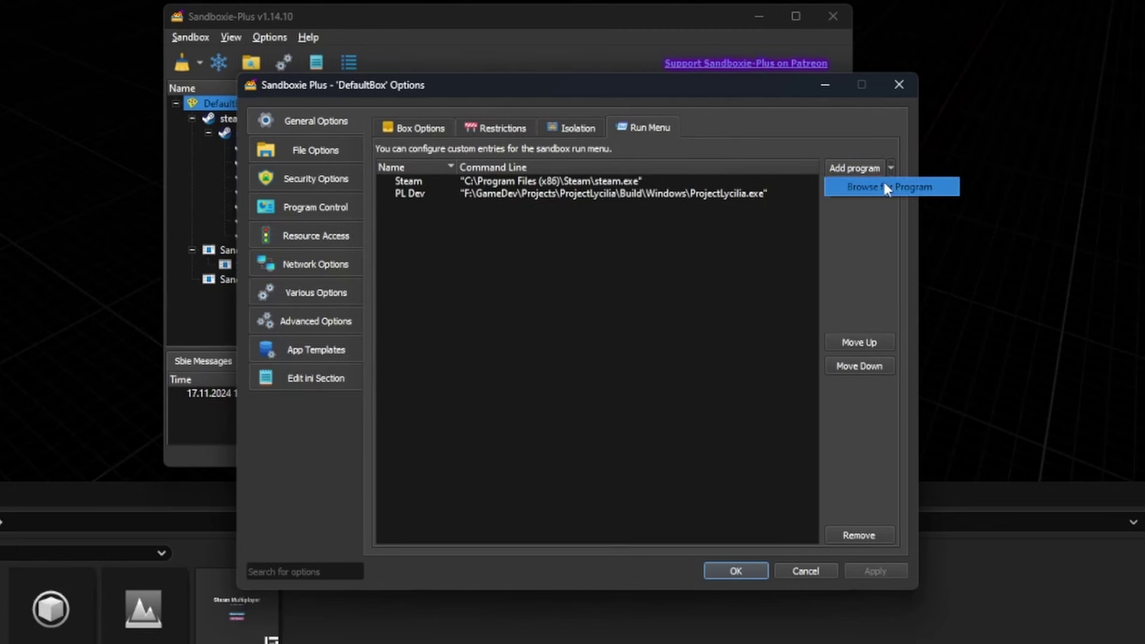
pyautogui.click(884, 181)
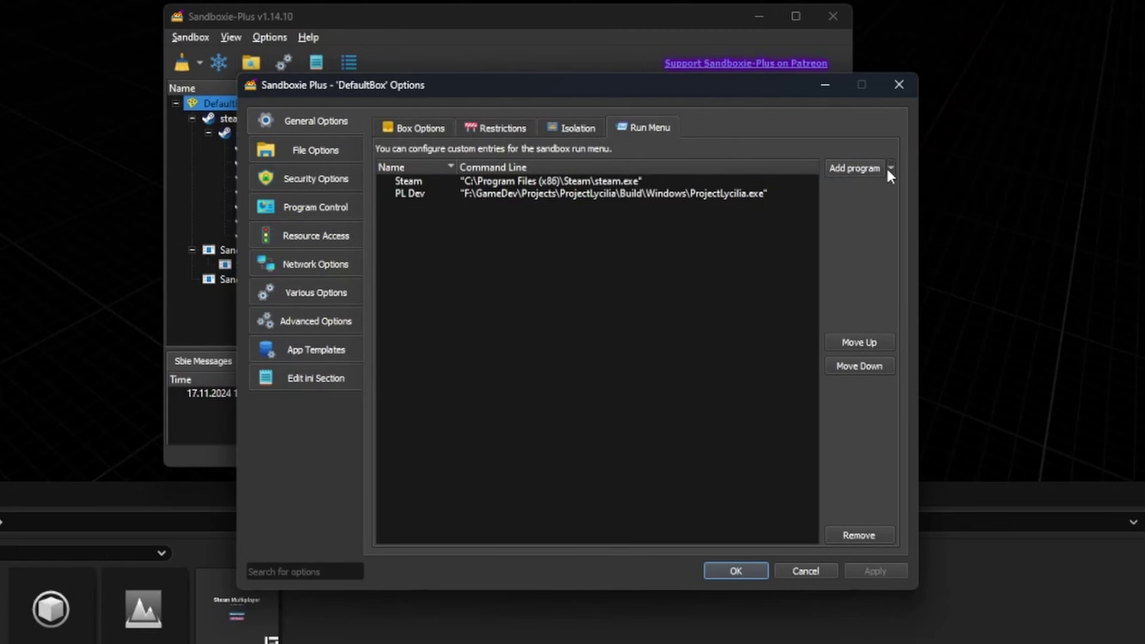
pyautogui.click(891, 169)
pyautogui.click(891, 184)
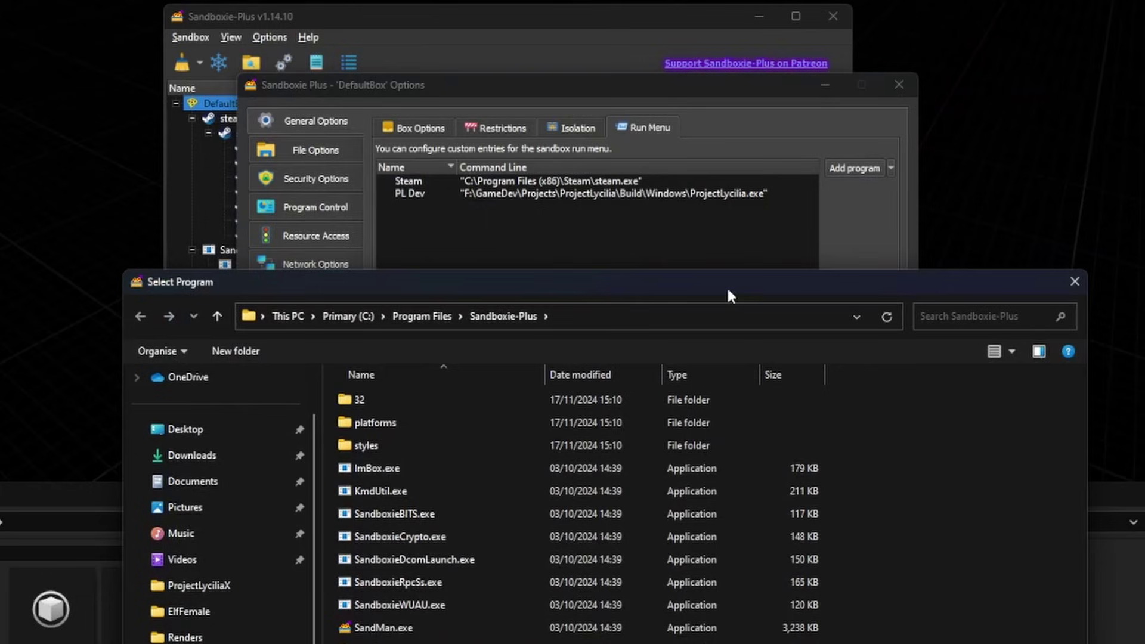
# Step: Navigate the file picker to F:\GameDev\Projects\SteamMultiplayer
pyautogui.moveTo(729, 292); pyautogui.dragTo(677, 161)
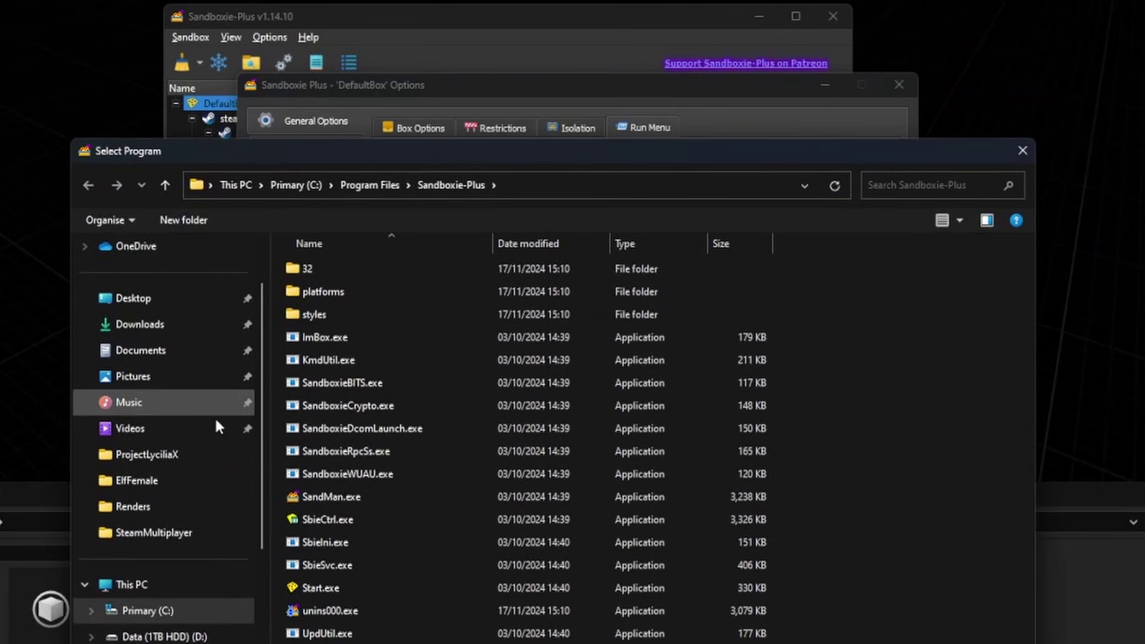
pyautogui.click(176, 533)
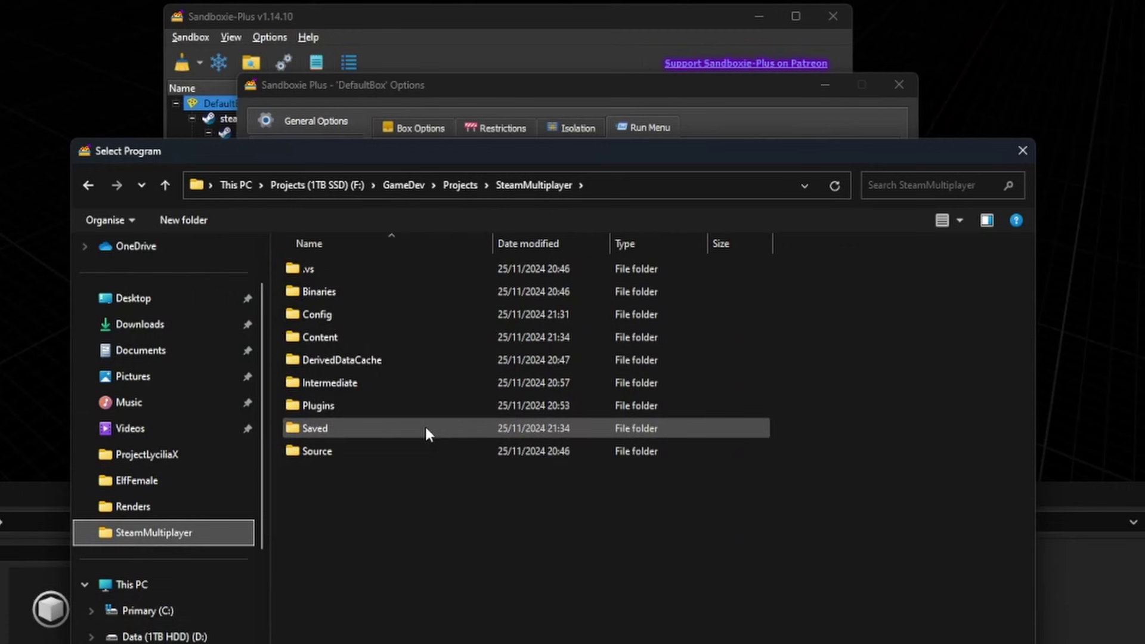
pyautogui.click(460, 185)
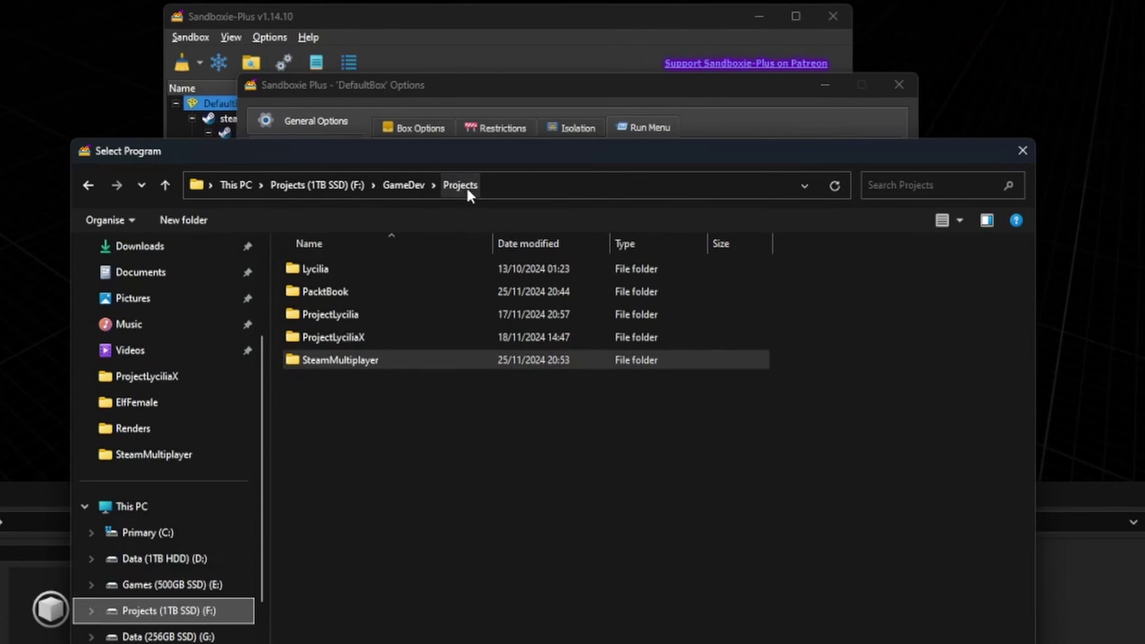
pyautogui.doubleClick(364, 358)
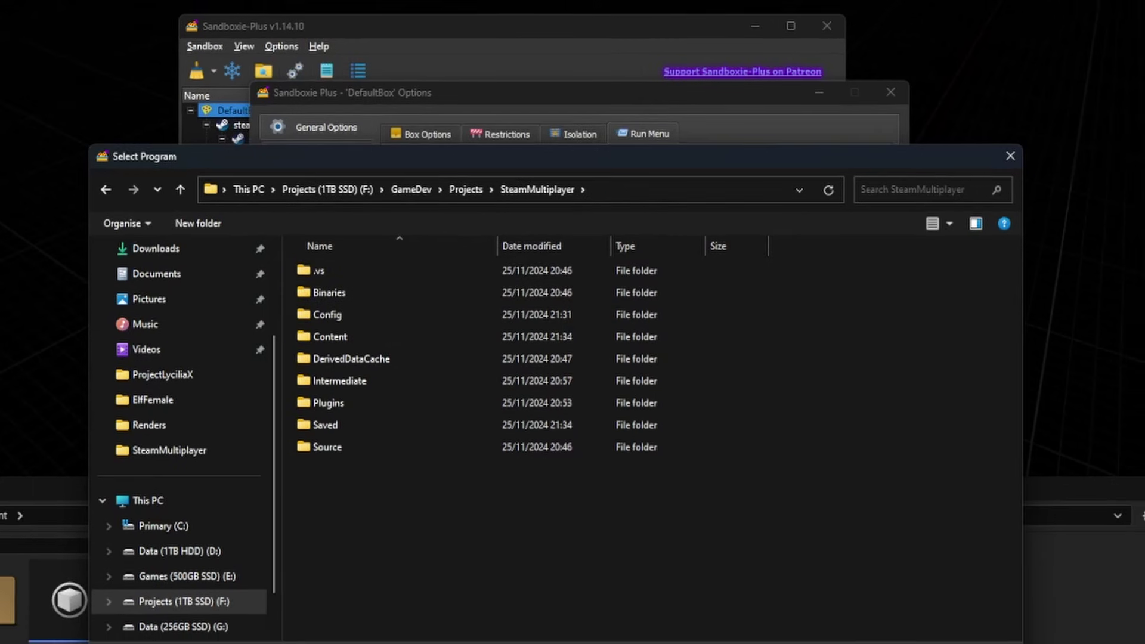
# Step: Cancel the Sandboxie dialogs, then set Menu as both editor startup map and game default map
pyautogui.press('Escape')
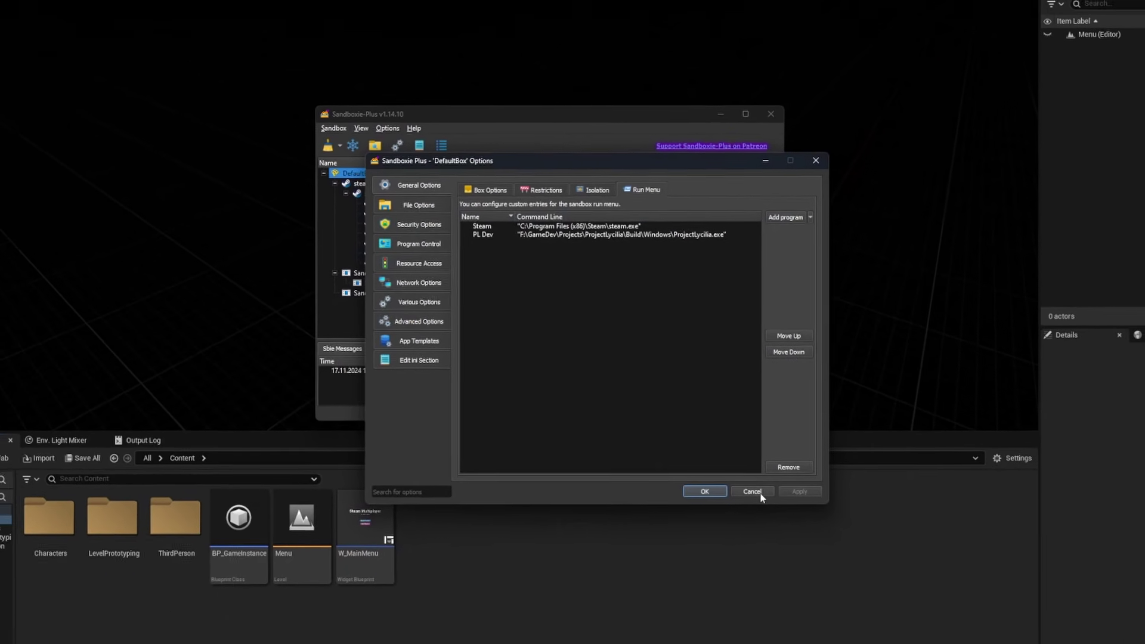
pyautogui.click(760, 492)
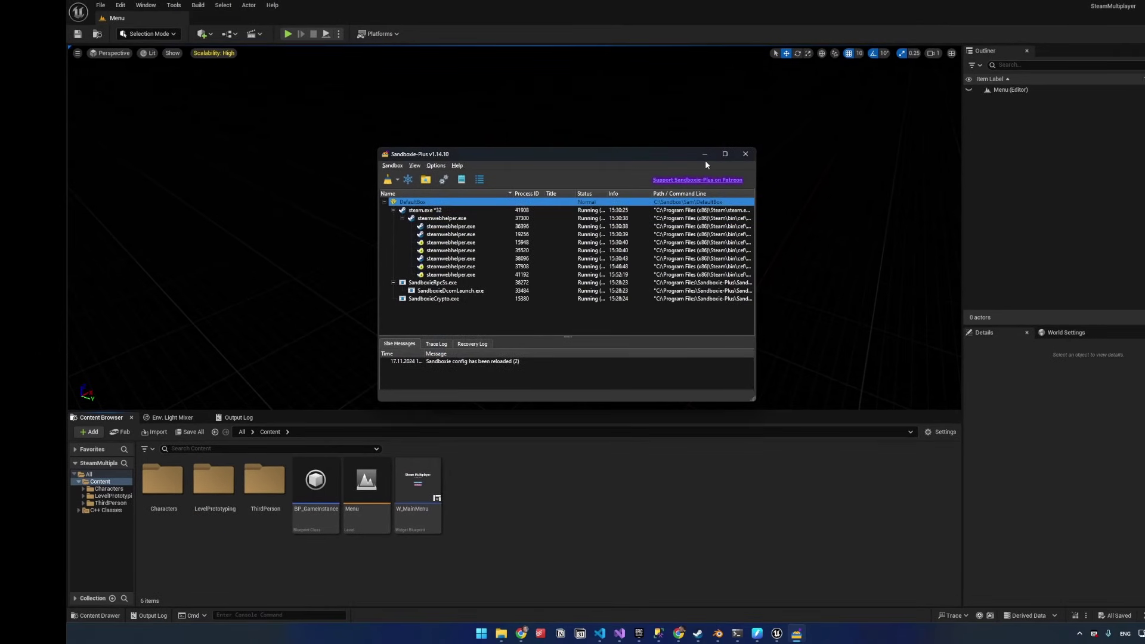
pyautogui.click(704, 155)
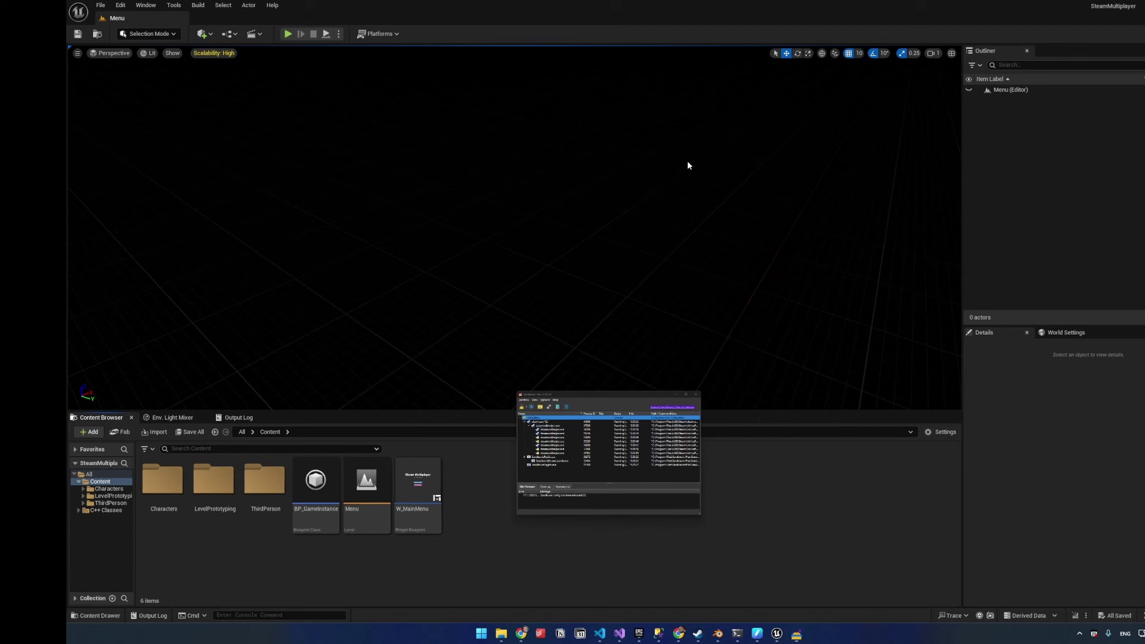
pyautogui.click(119, 9)
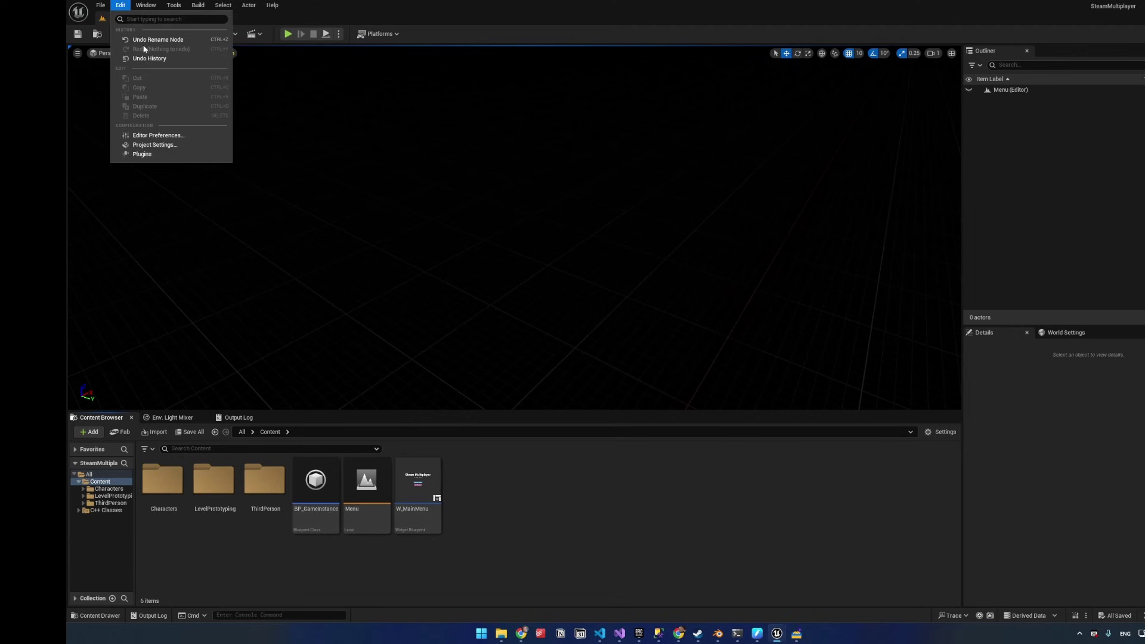
pyautogui.click(150, 143)
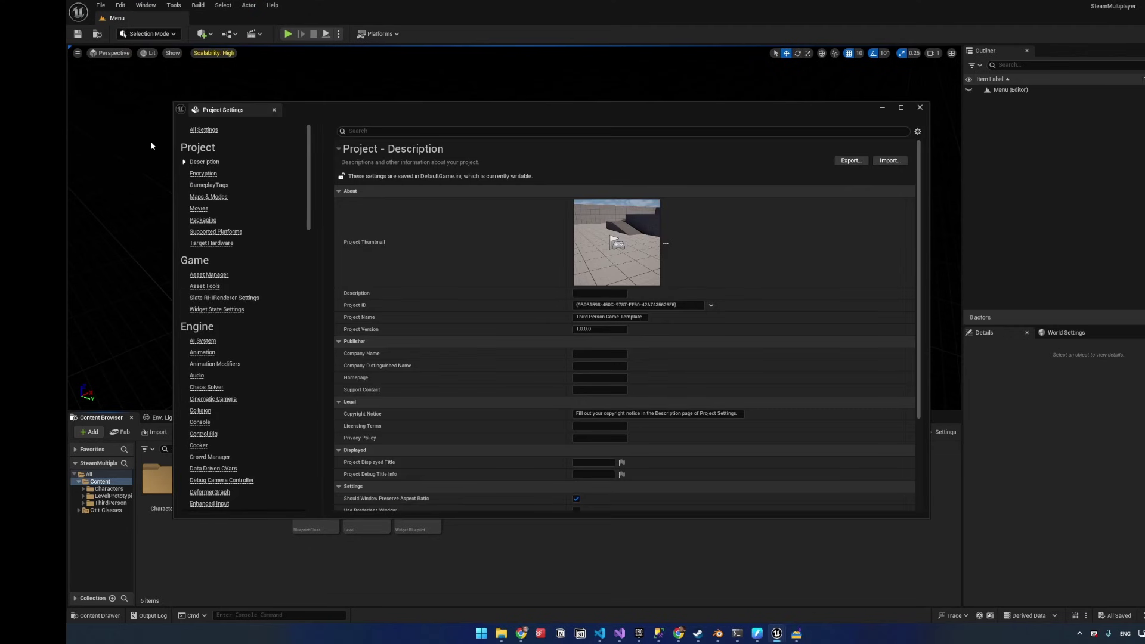
pyautogui.click(219, 196)
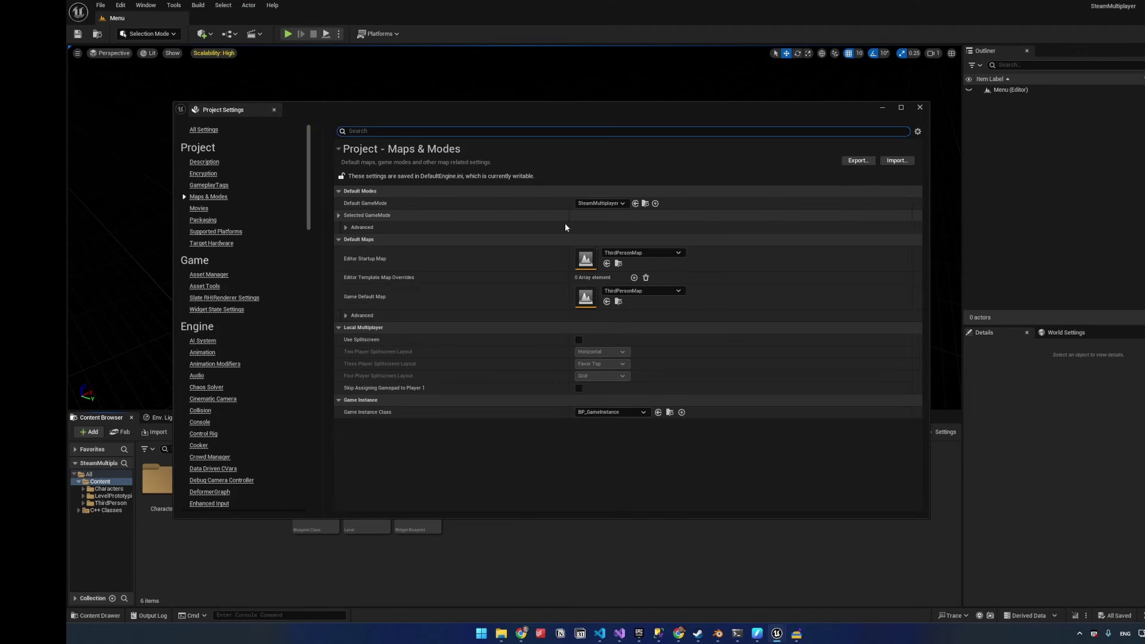
pyautogui.click(641, 253)
pyautogui.click(648, 378)
pyautogui.click(641, 290)
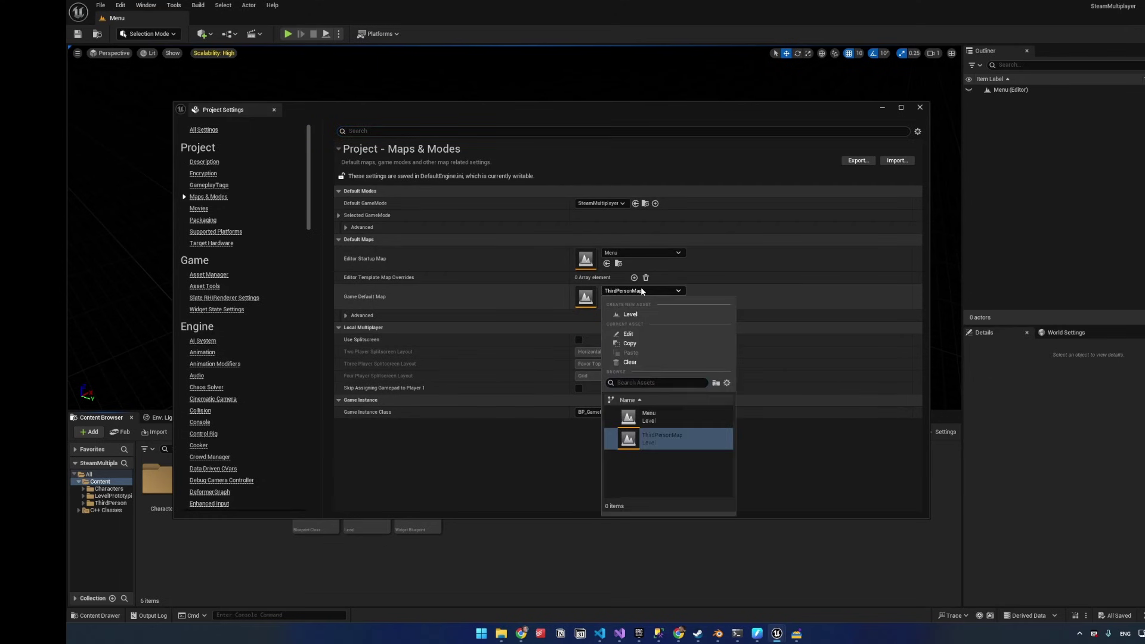
pyautogui.click(649, 417)
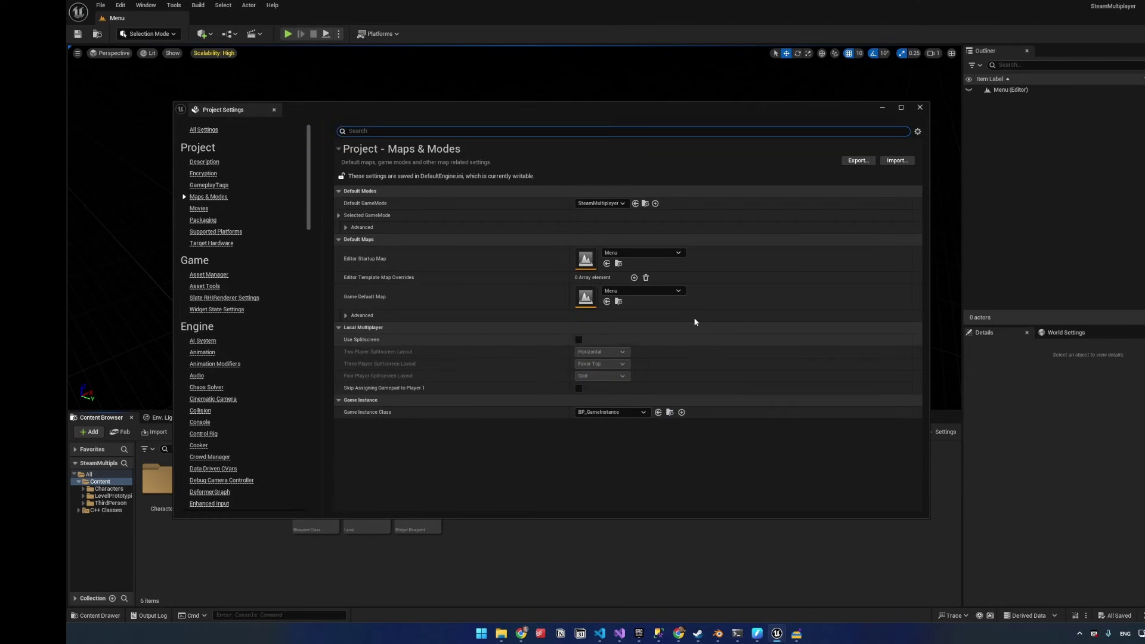
pyautogui.click(920, 107)
# Step: Package the project for Windows into a new folder named Build
pyautogui.click(391, 34)
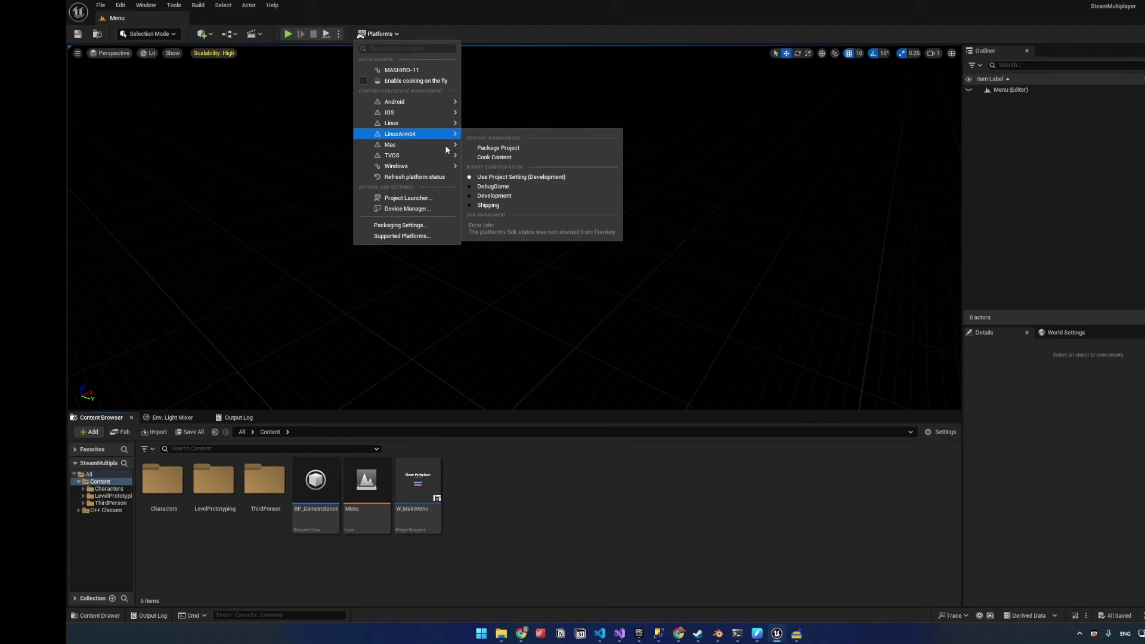
pyautogui.moveTo(411, 166)
pyautogui.click(532, 182)
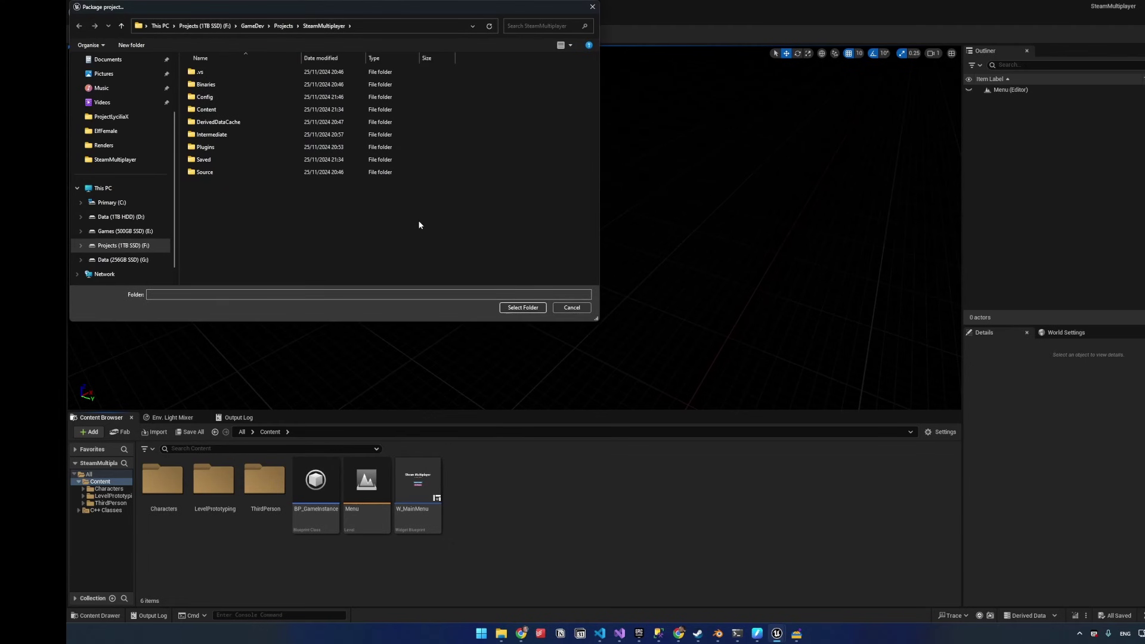
pyautogui.hotkey('ctrl', 'shift', 'n')
pyautogui.write('Build')
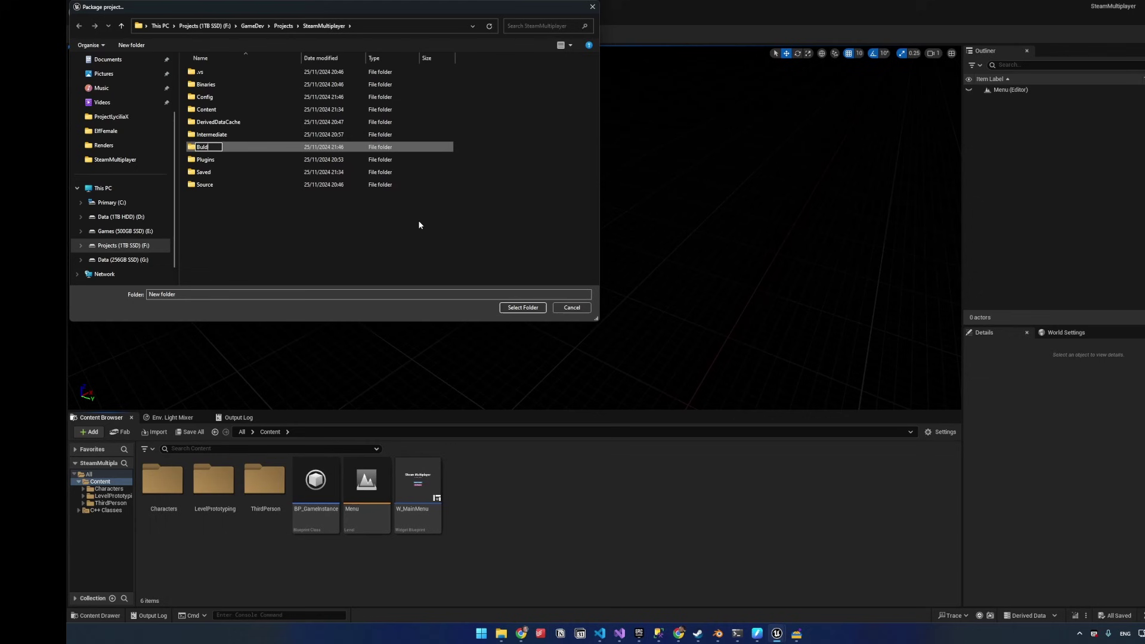
pyautogui.press('Return')
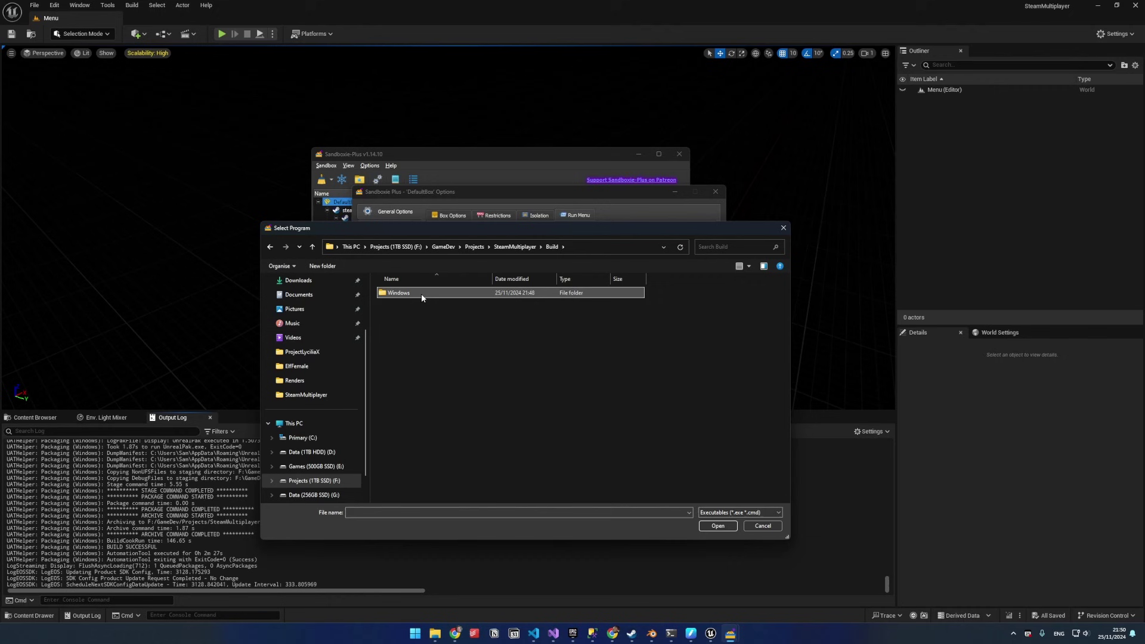
# Step: Add Build\Windows\SteamMultiplayer.exe titled Steam Multiplayer, save the options, then bring up DefaultBox's Run menu
pyautogui.doubleClick(412, 293)
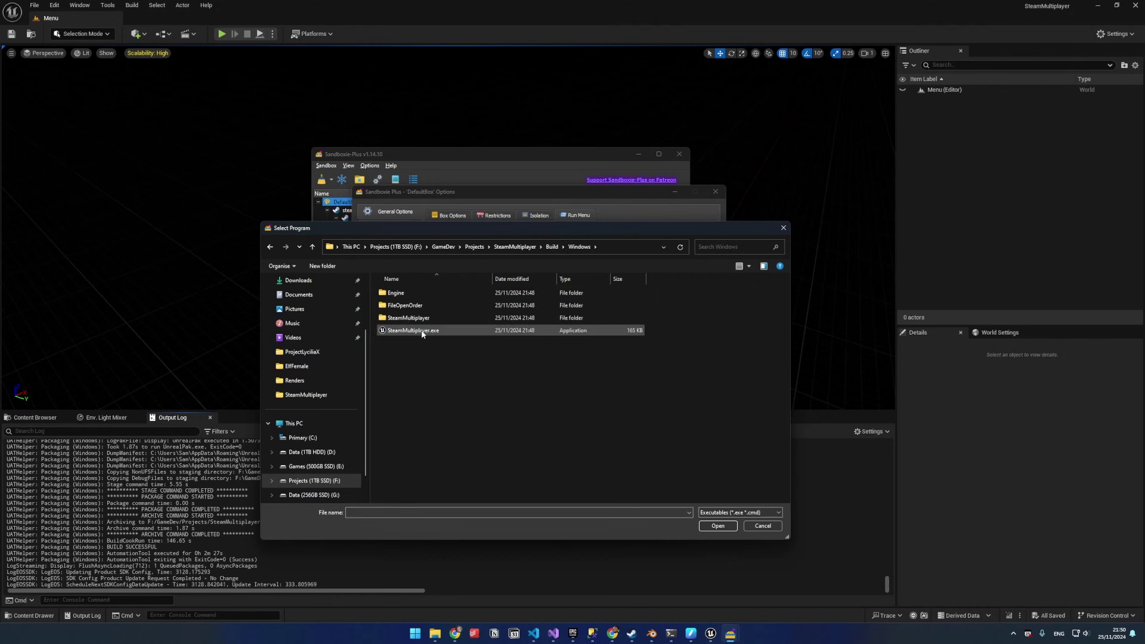
pyautogui.click(422, 332)
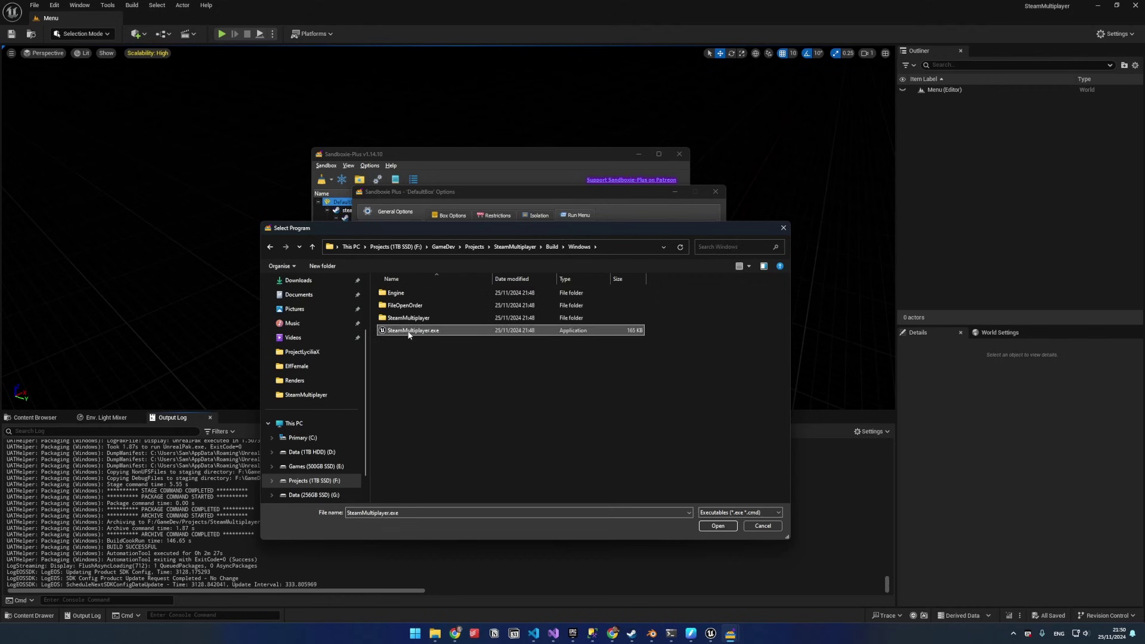
pyautogui.click(717, 525)
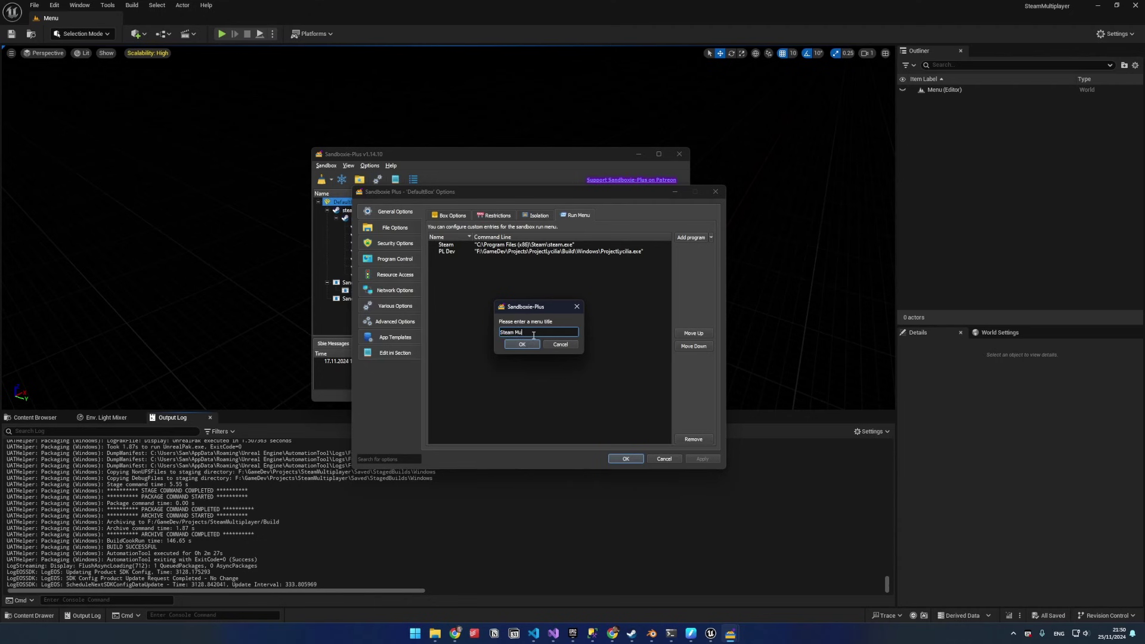
pyautogui.click(516, 344)
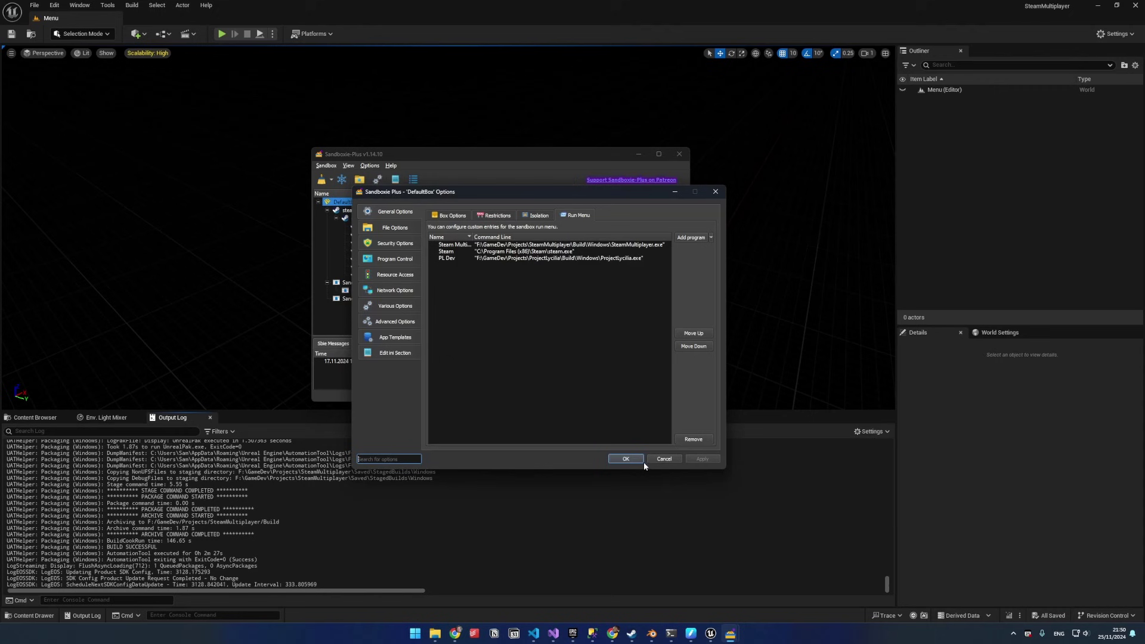
pyautogui.click(627, 459)
pyautogui.rightClick(376, 207)
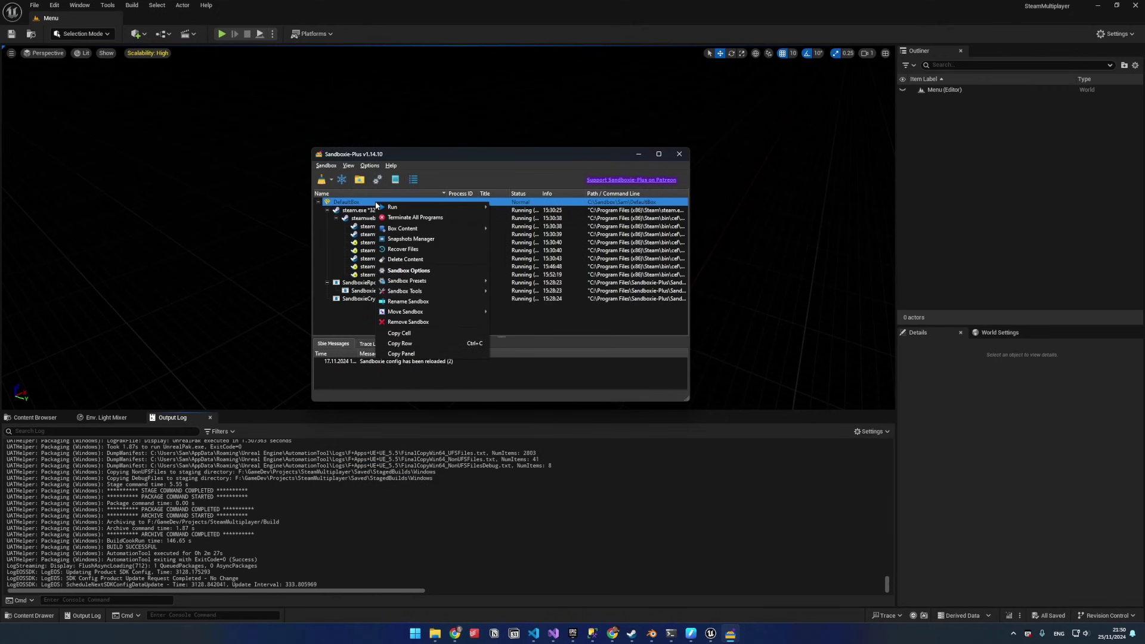
pyautogui.moveTo(418, 207)
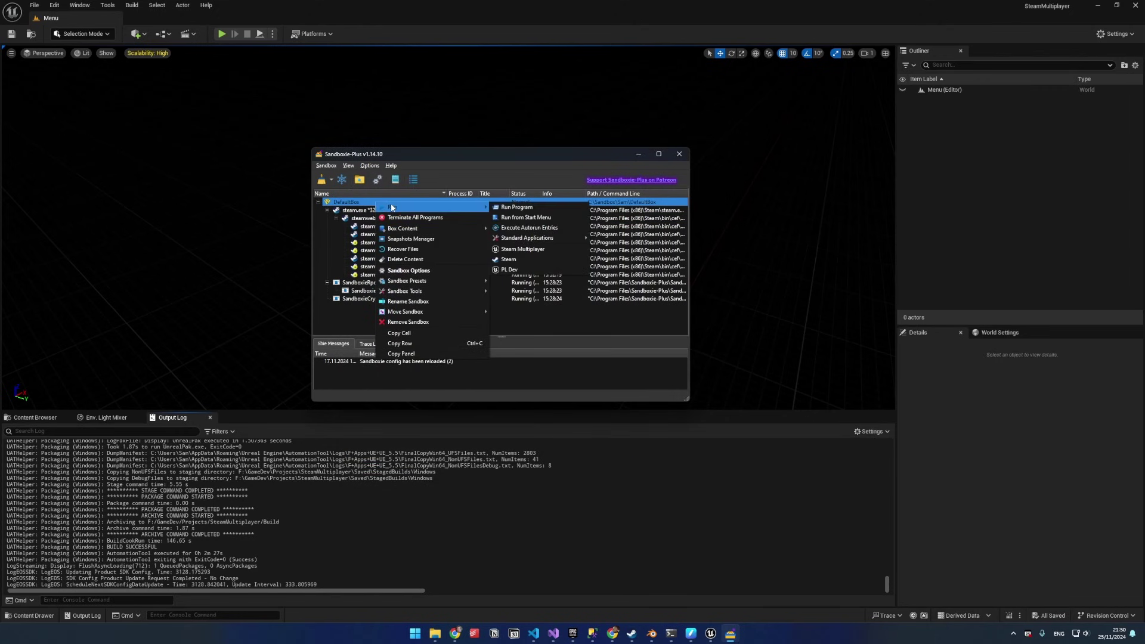
# Step: Launch Steam in DefaultBox and restore the normal Steam library to a smaller, repositioned window
pyautogui.click(521, 259)
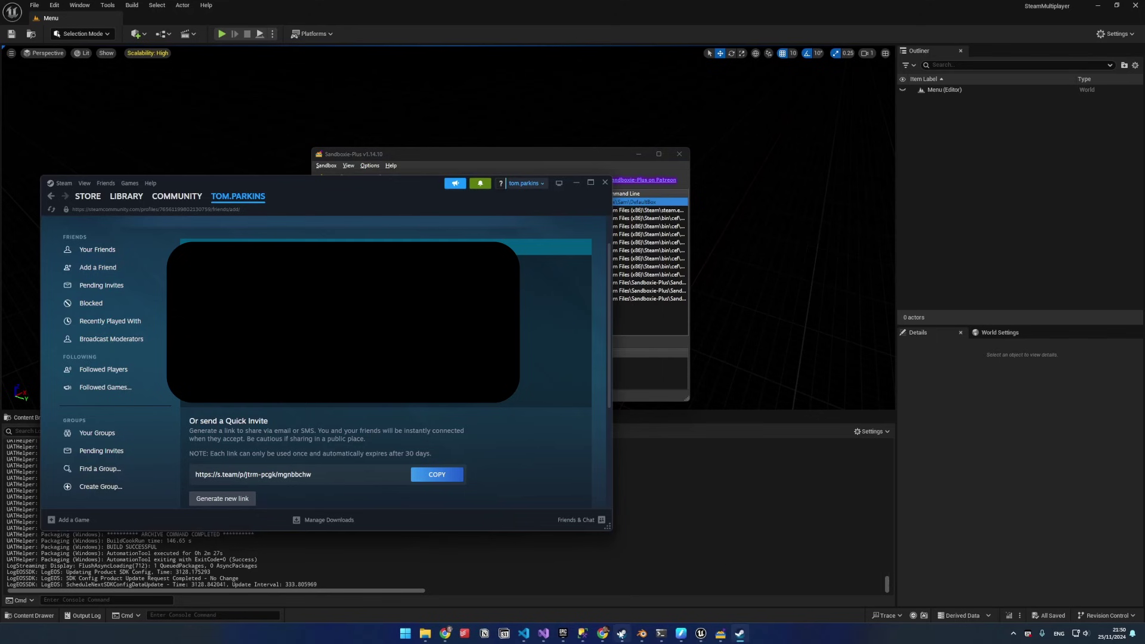
pyautogui.click(622, 633)
pyautogui.doubleClick(430, 24)
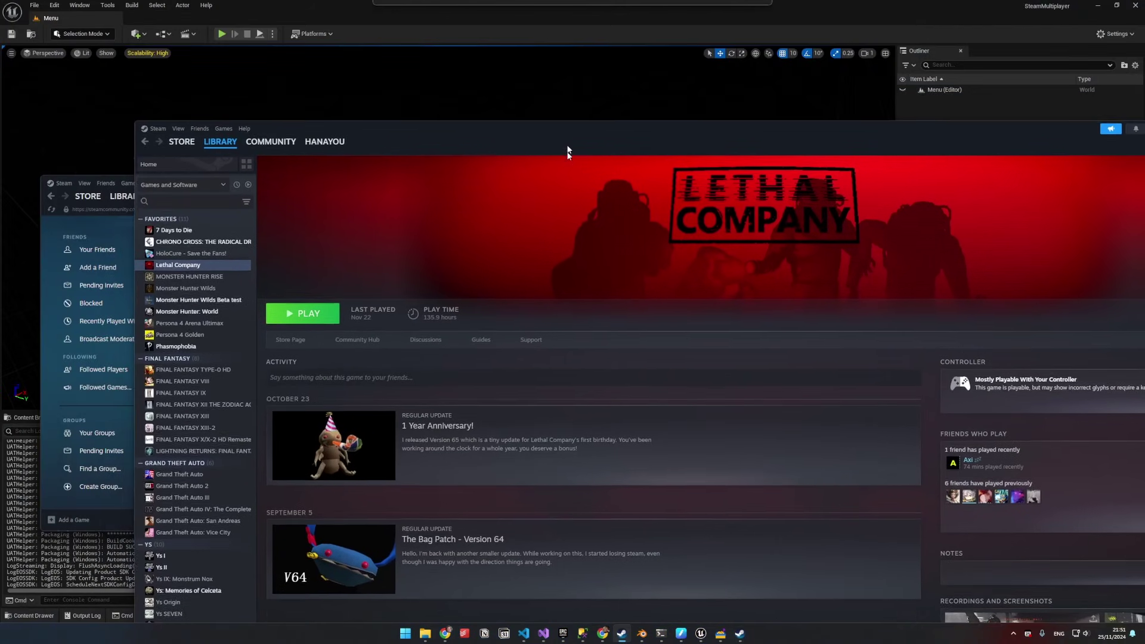
pyautogui.moveTo(157, 126); pyautogui.dragTo(654, 329)
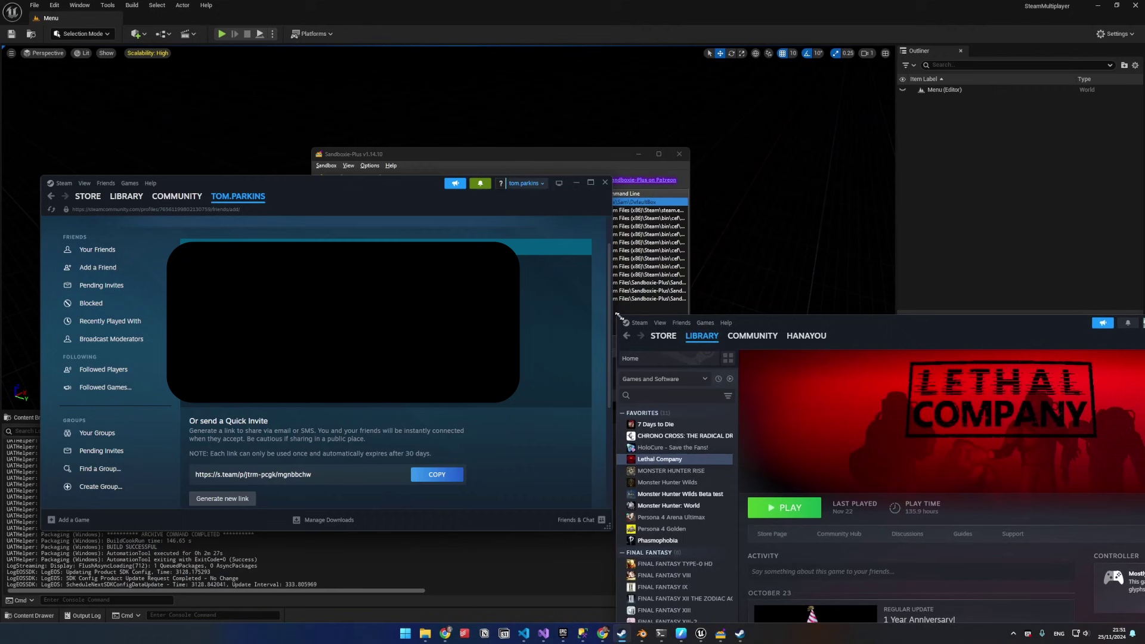
pyautogui.moveTo(854, 322); pyautogui.dragTo(600, 144)
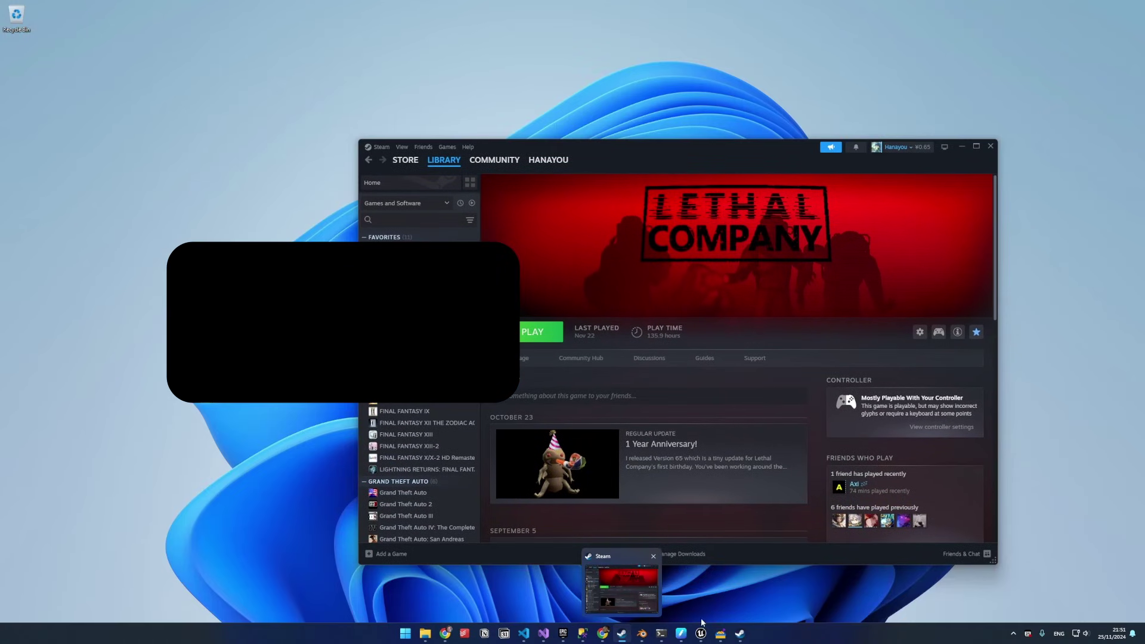
pyautogui.moveTo(739, 638)
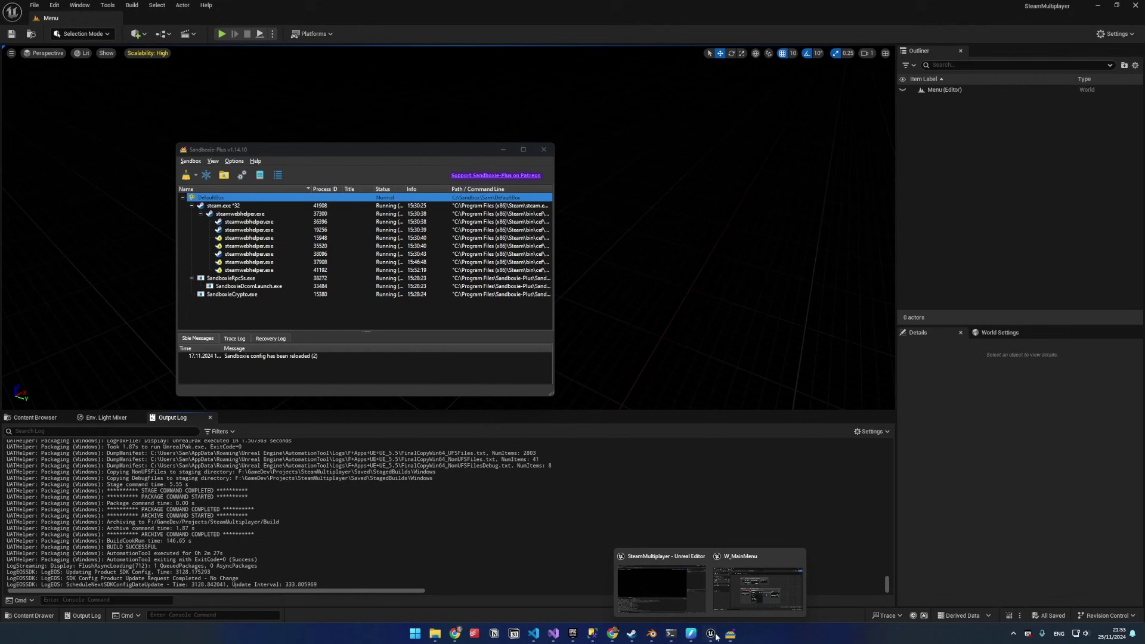
# Step: Via View > Downloads and the gear settings, pick Lithuania as the download region
pyautogui.click(631, 634)
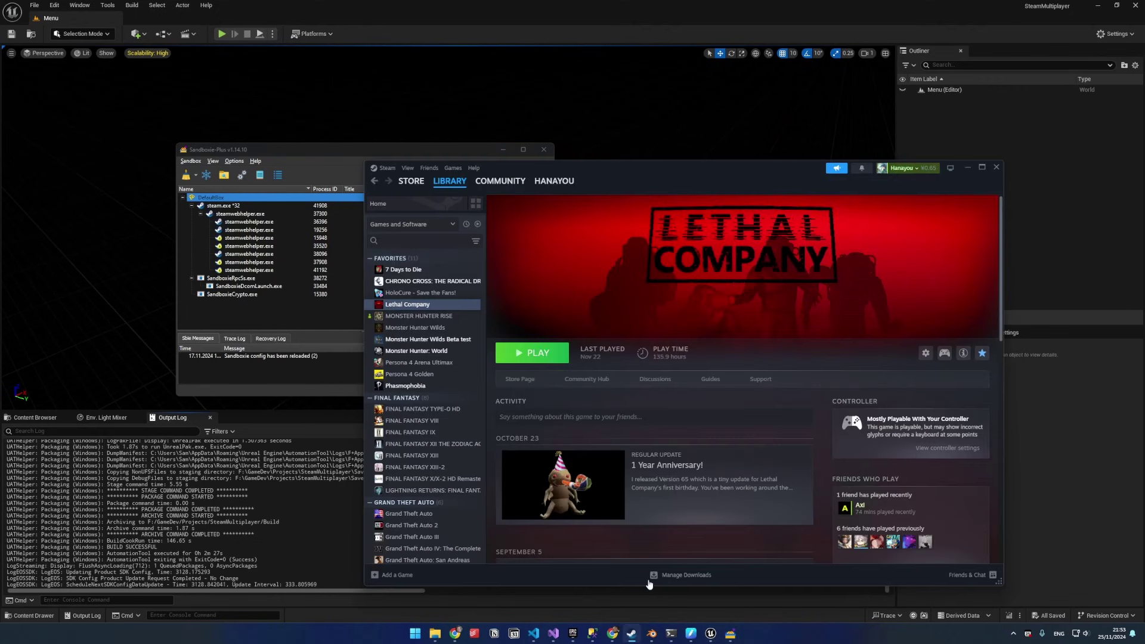
pyautogui.click(407, 168)
pyautogui.moveTo(428, 170)
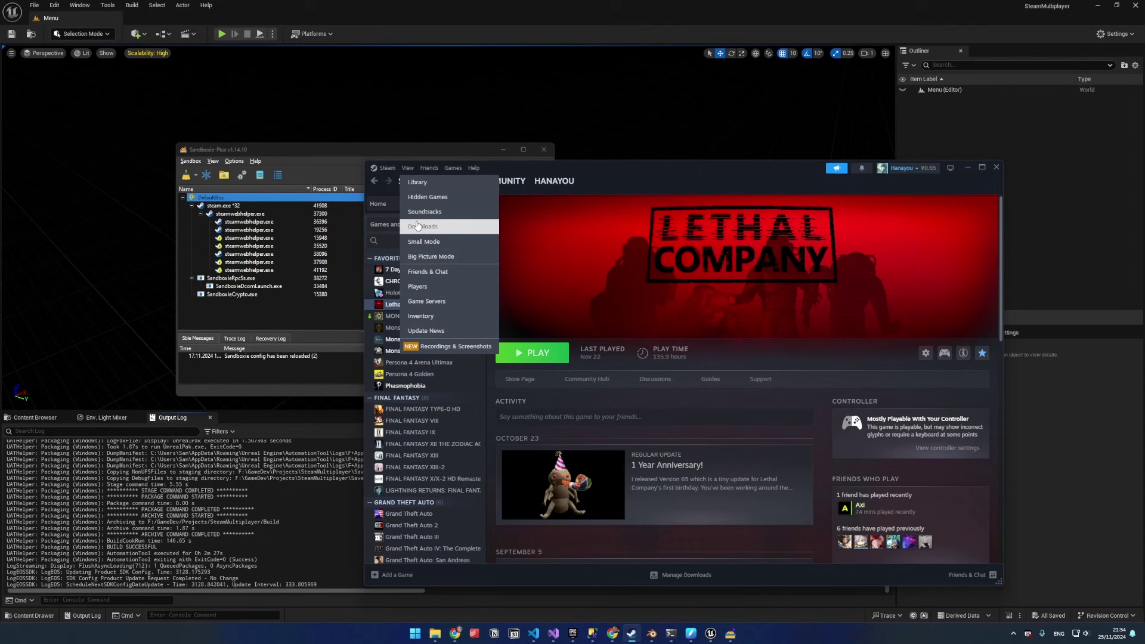
pyautogui.click(417, 226)
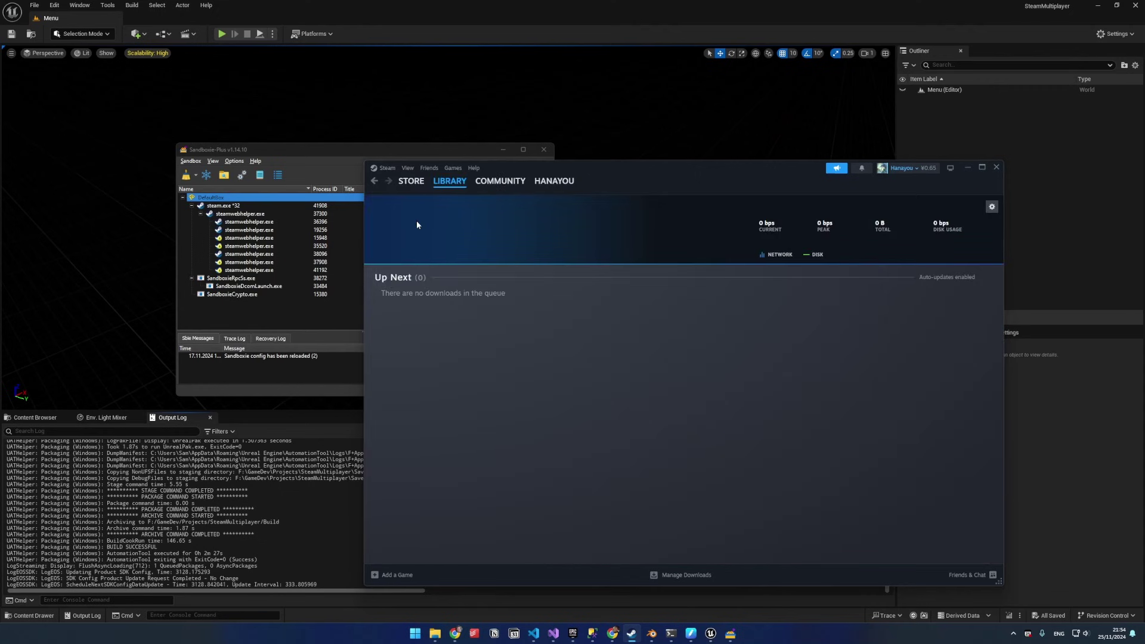
pyautogui.click(988, 208)
pyautogui.click(828, 259)
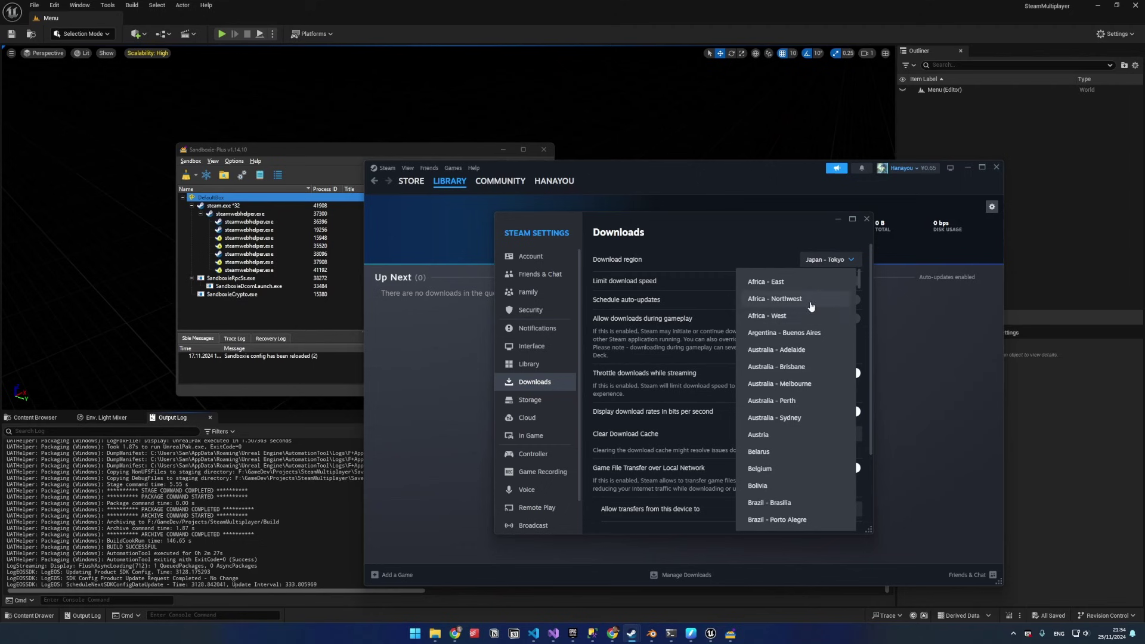
pyautogui.scroll(-12, 802, 316)
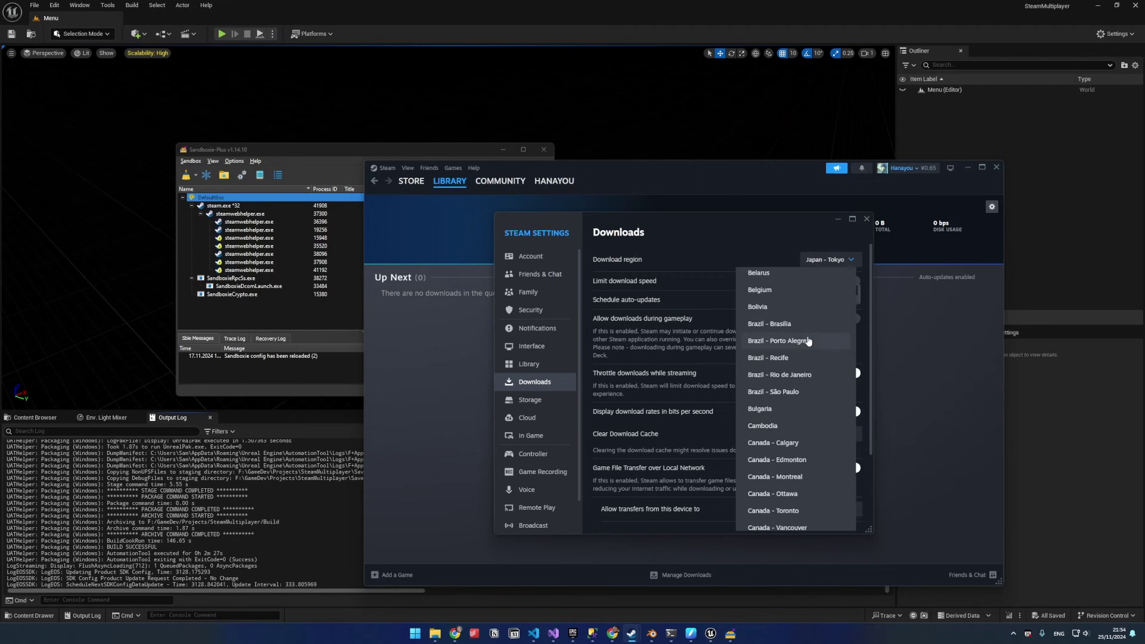
pyautogui.scroll(-10, 796, 336)
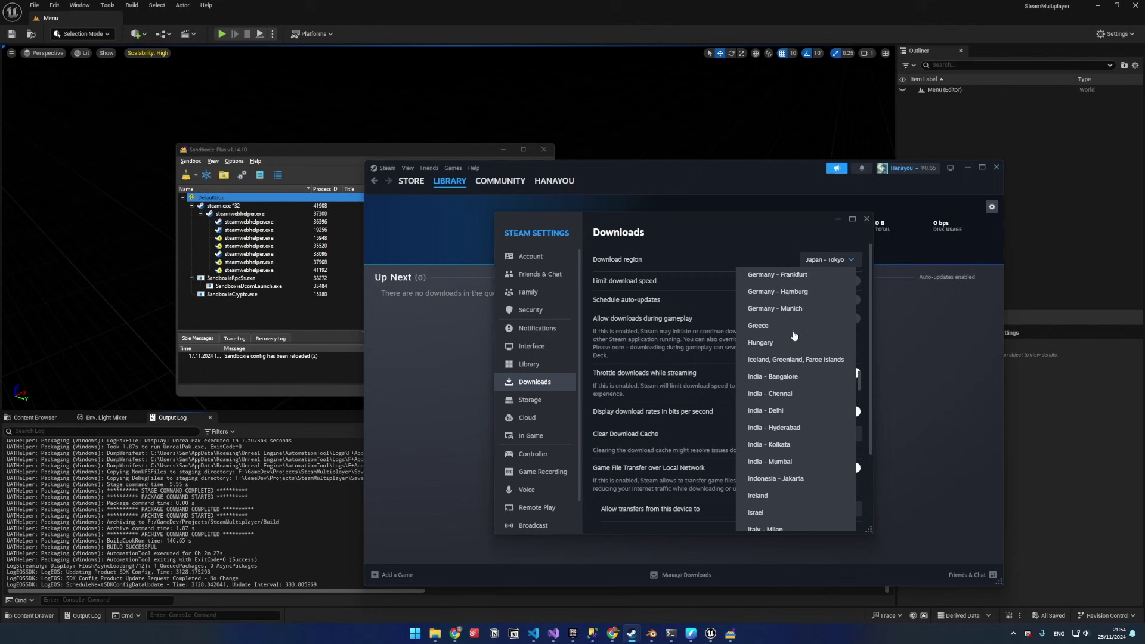
pyautogui.click(777, 386)
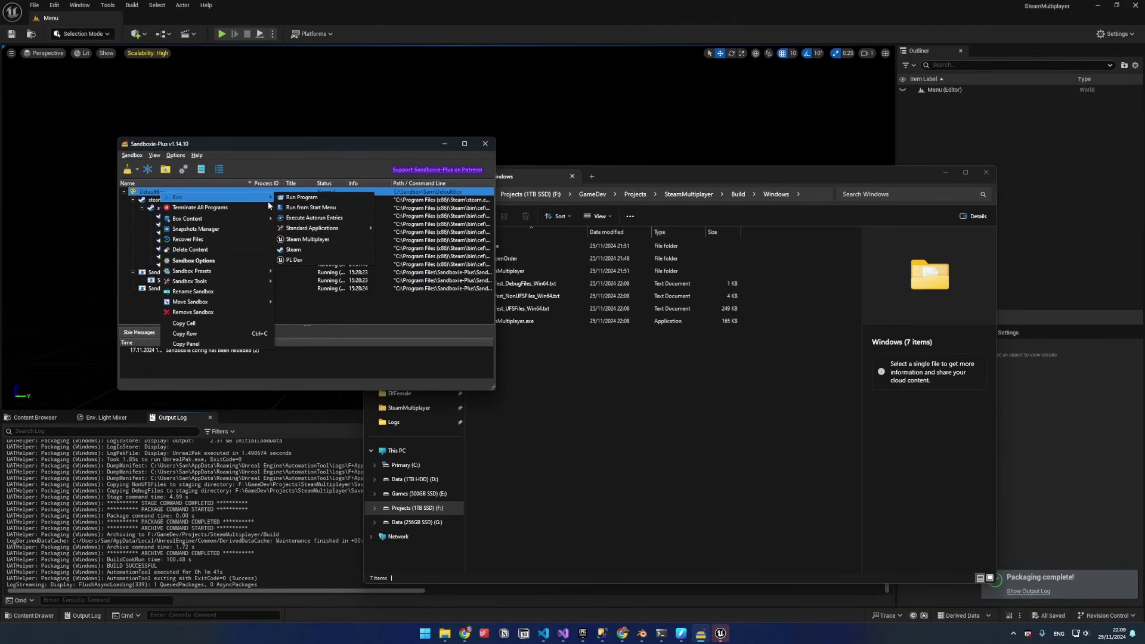
# Step: Launch Steam Multiplayer in DefaultBox and SteamMultiplayer.exe normally, then place both game windows side by side
pyautogui.click(307, 239)
pyautogui.click(544, 324)
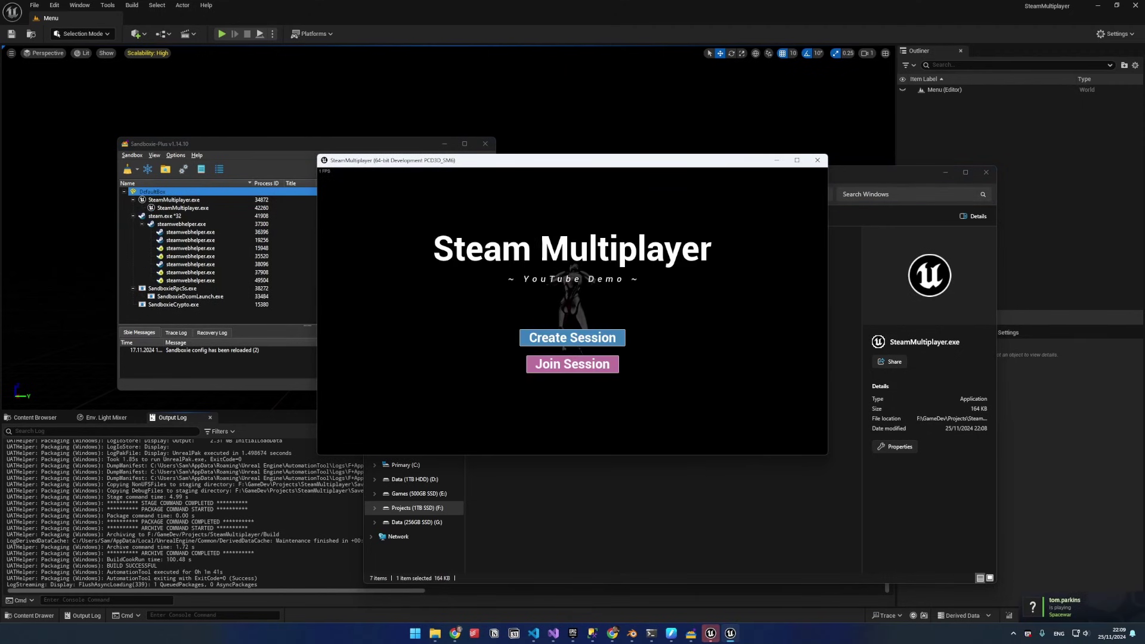
pyautogui.press('super')
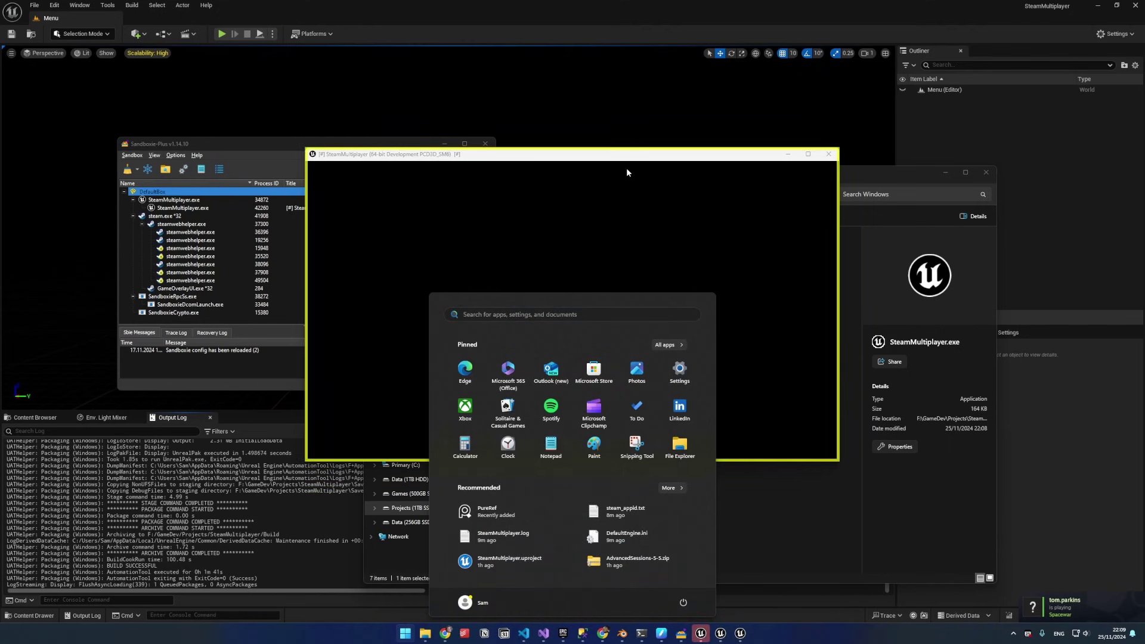
pyautogui.click(531, 167)
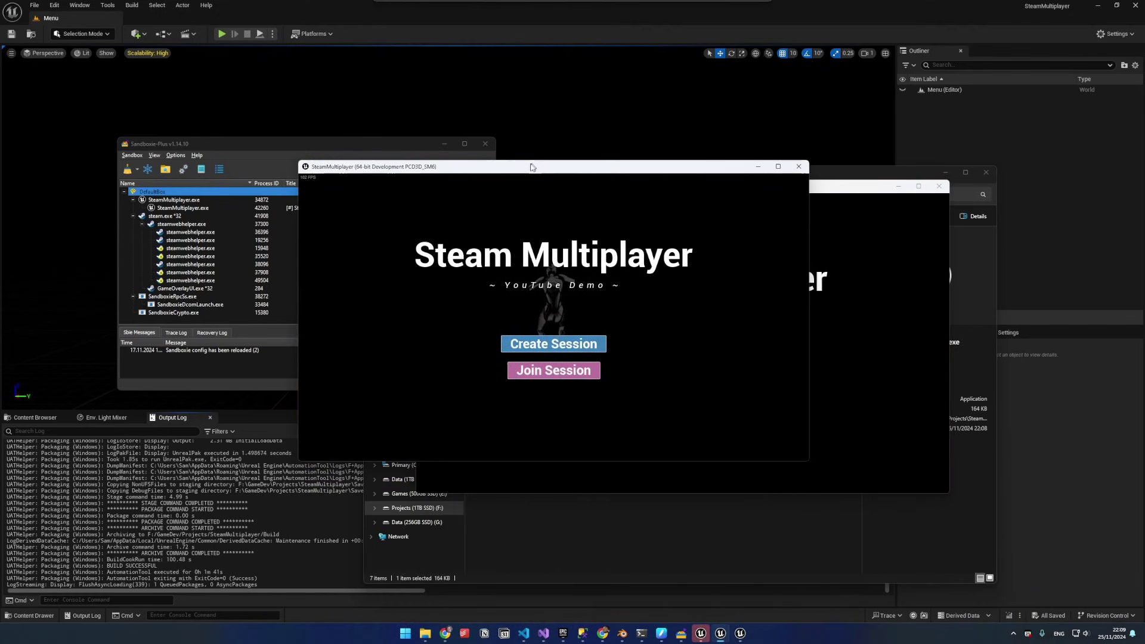
pyautogui.moveTo(531, 167); pyautogui.dragTo(719, 219)
pyautogui.moveTo(847, 186); pyautogui.dragTo(496, 184)
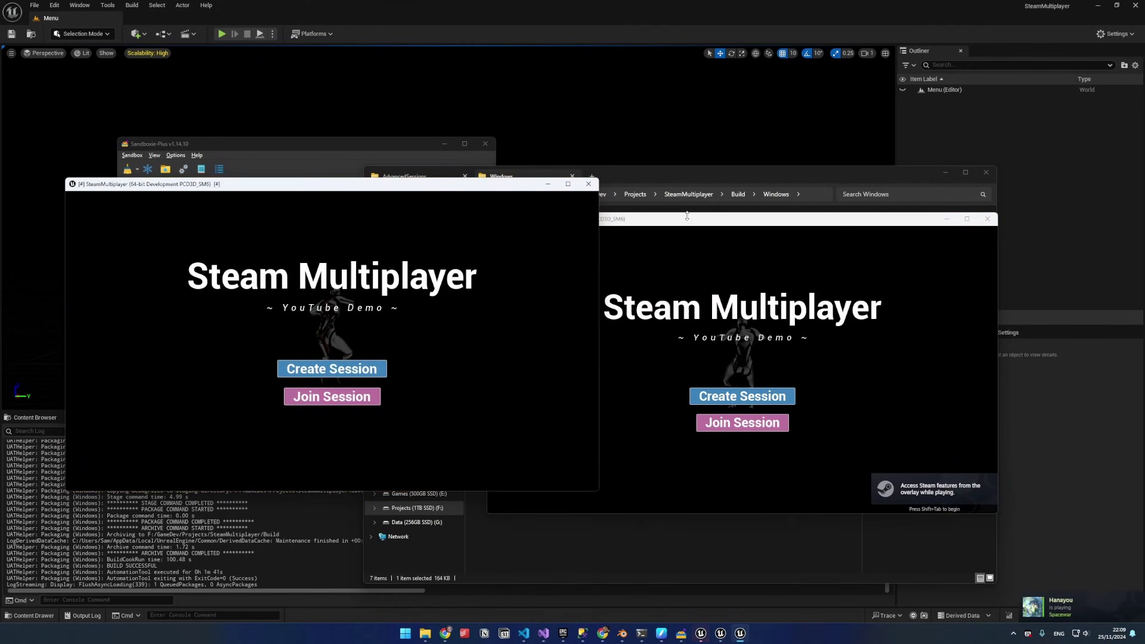
pyautogui.moveTo(687, 221); pyautogui.dragTo(800, 191)
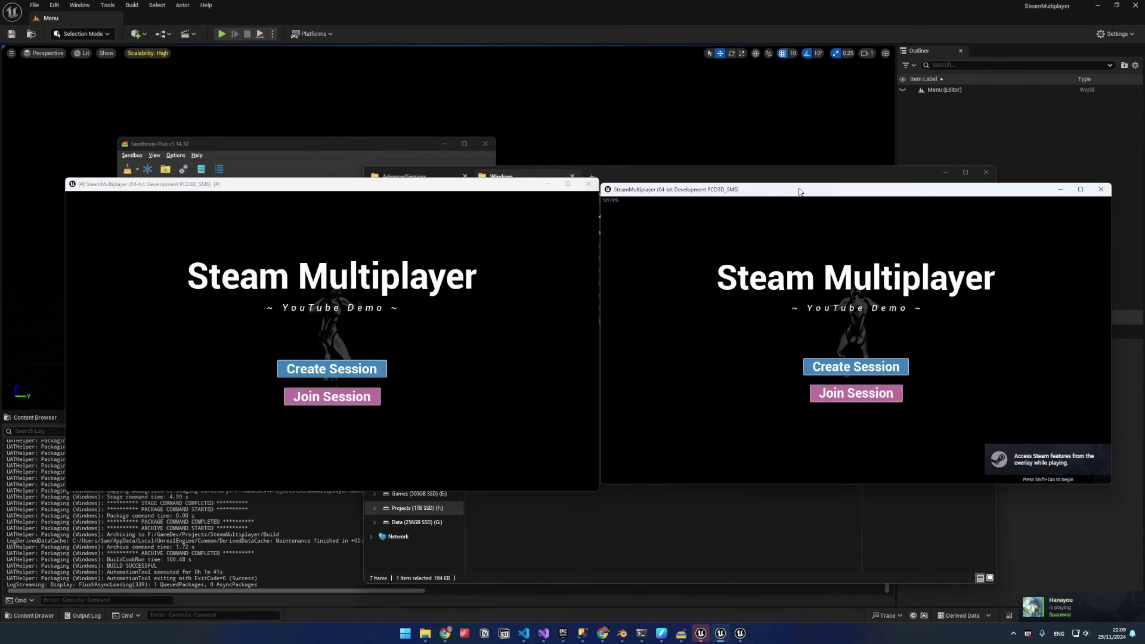
# Step: Create a session in the sandboxed game and toggle its Steam overlay with Shift+Tab
pyautogui.click(359, 371)
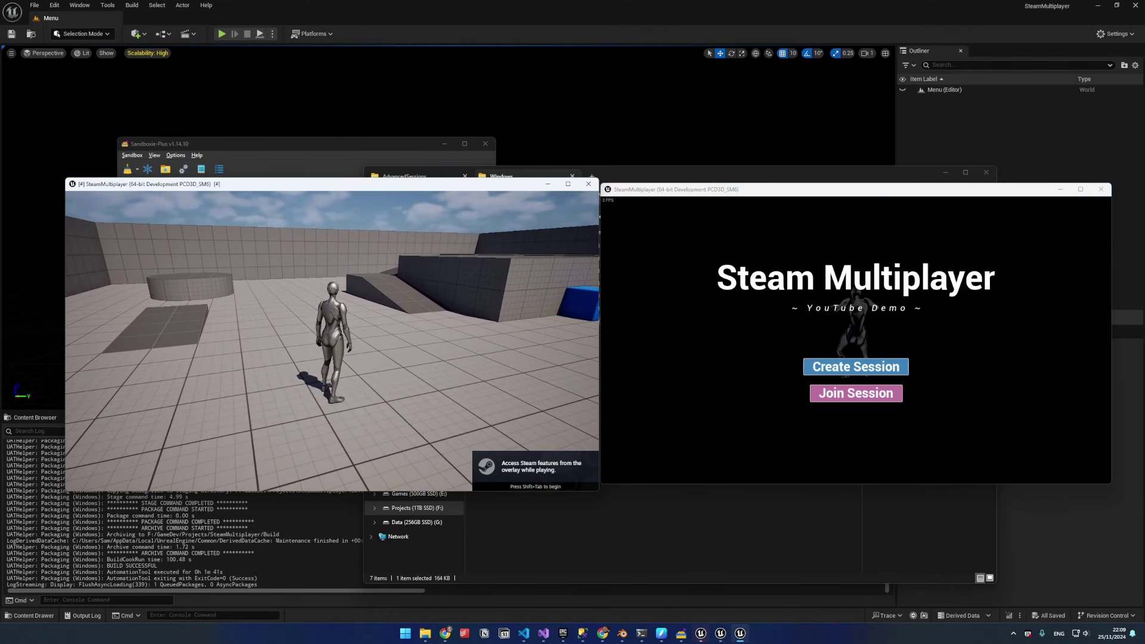
pyautogui.hotkey('shift', 'Tab')
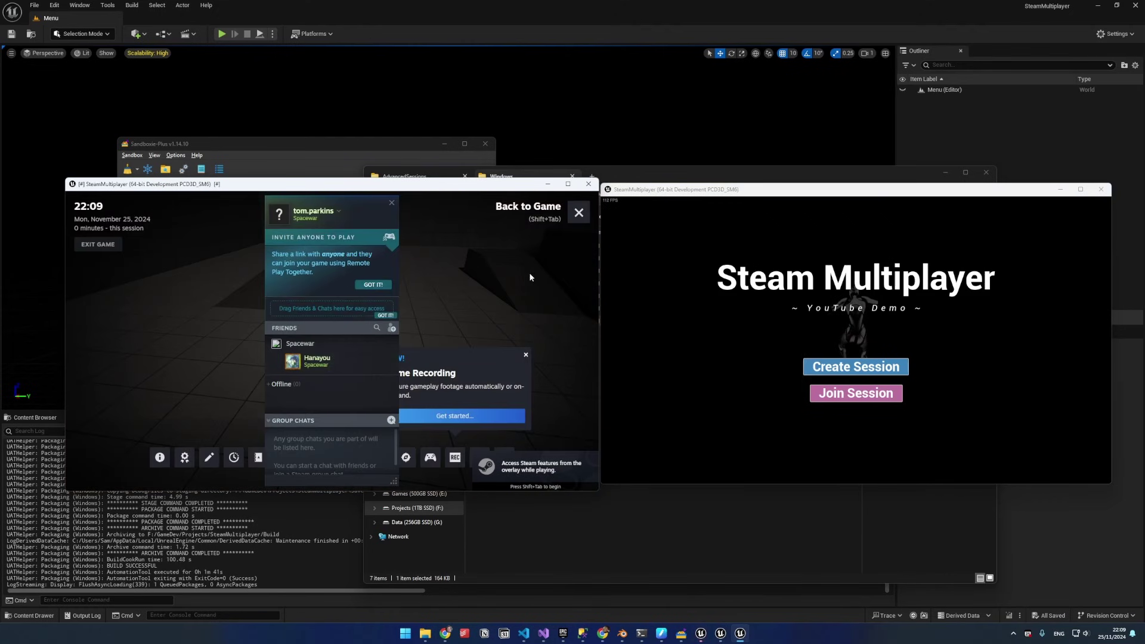
pyautogui.hotkey('shift', 'Tab')
pyautogui.press('super')
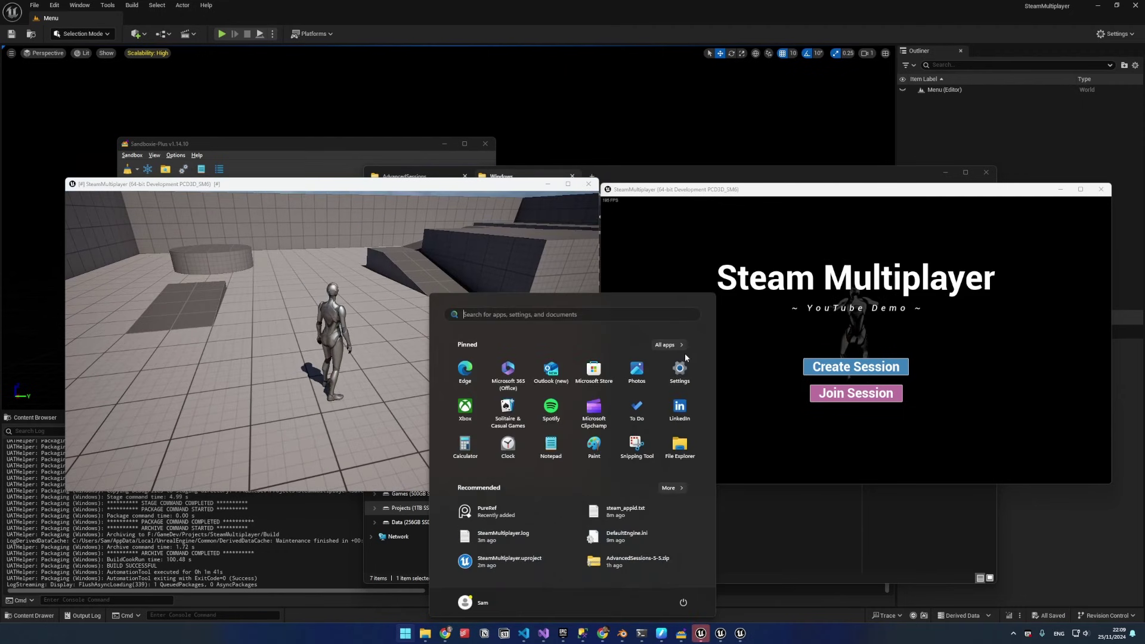
# Step: Focus the second game window, run its character with D, then close that window
pyautogui.click(913, 406)
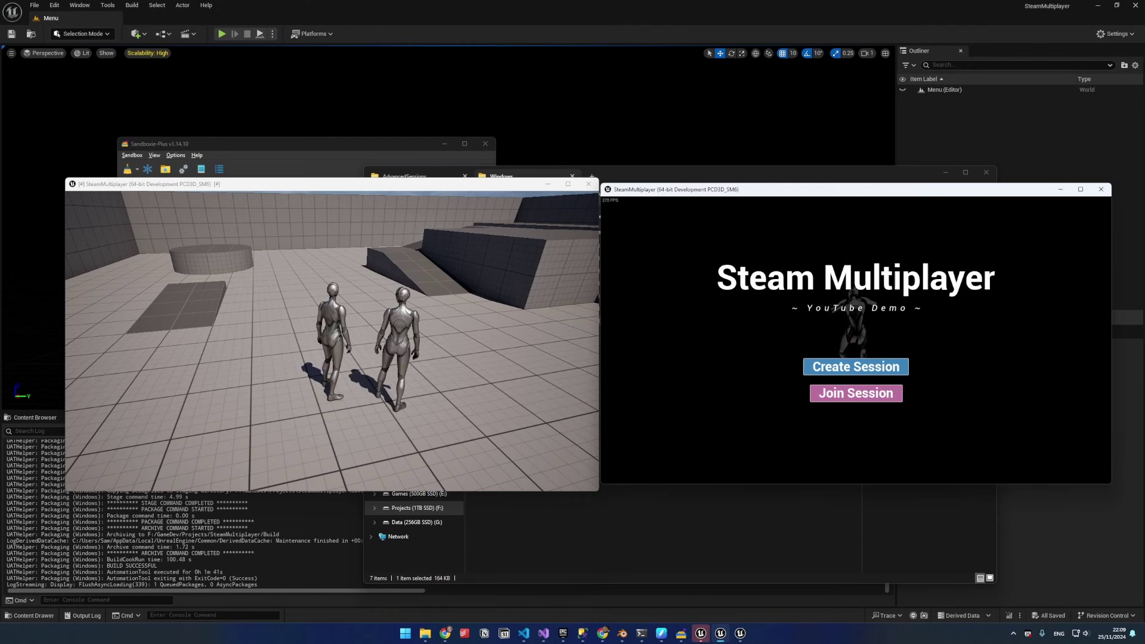
pyautogui.press('d')
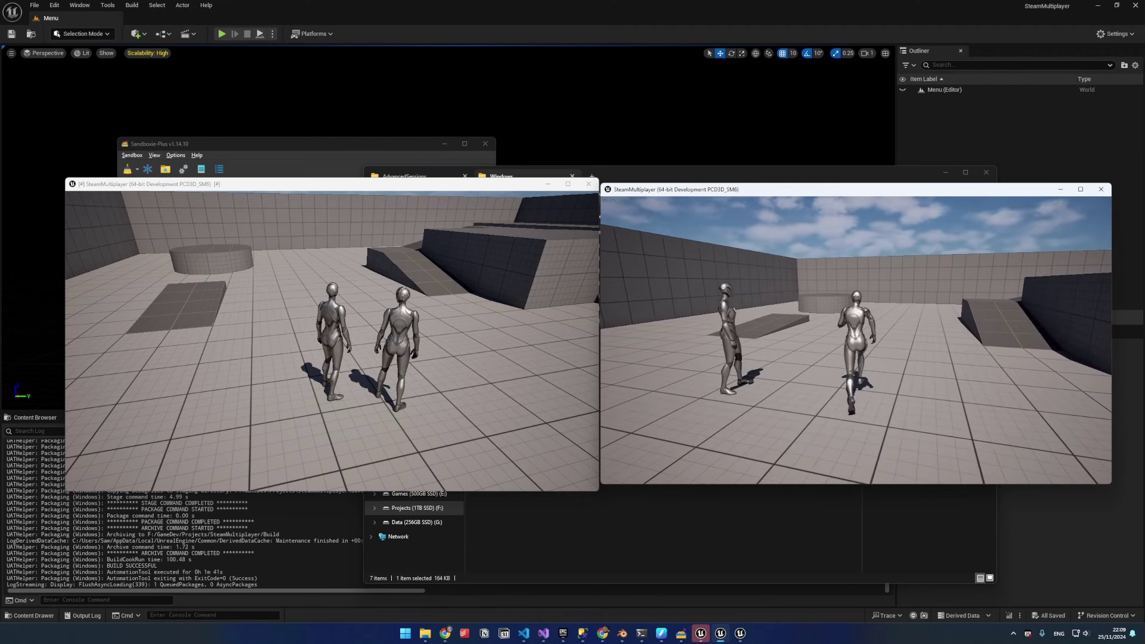
pyautogui.press('super')
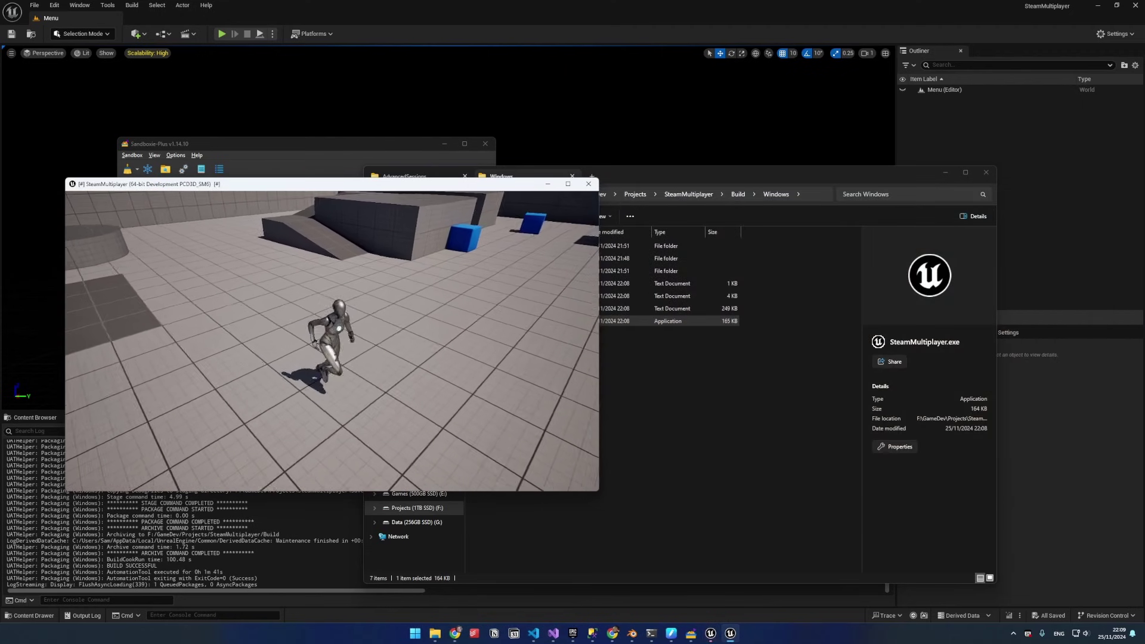
pyautogui.press('super')
# Step: Relaunch SteamMultiplayer.exe from the build folder and arrange it beside the sandboxed host game
pyautogui.click(547, 331)
pyautogui.doubleClick(550, 323)
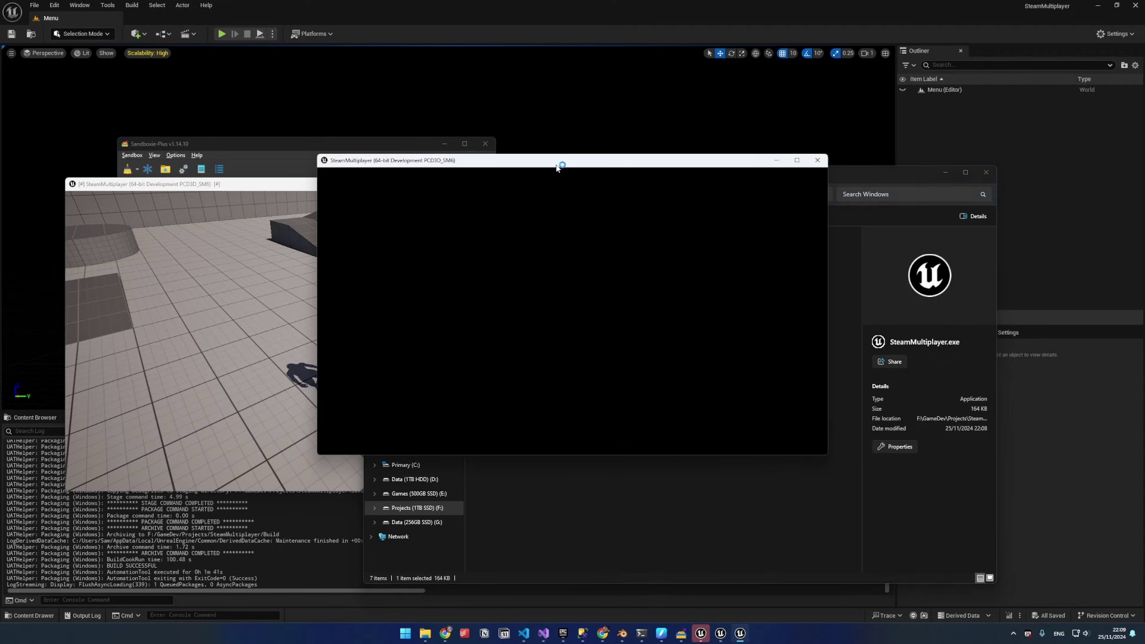
pyautogui.moveTo(556, 167); pyautogui.dragTo(759, 192)
pyautogui.click(350, 179)
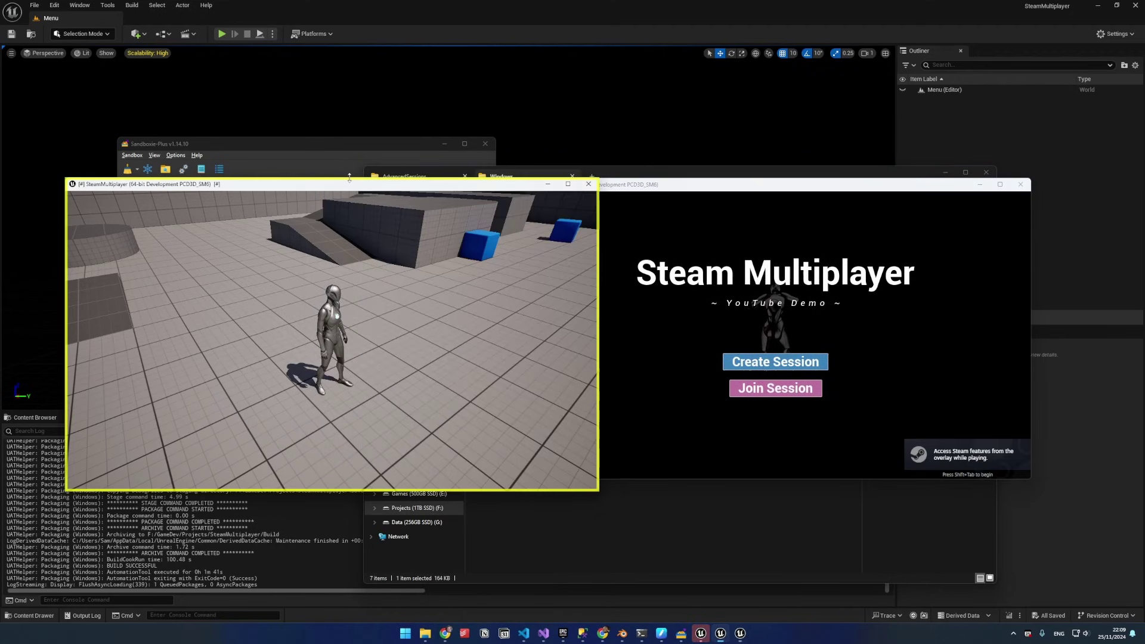
pyautogui.press('super')
pyautogui.moveTo(686, 185); pyautogui.dragTo(769, 189)
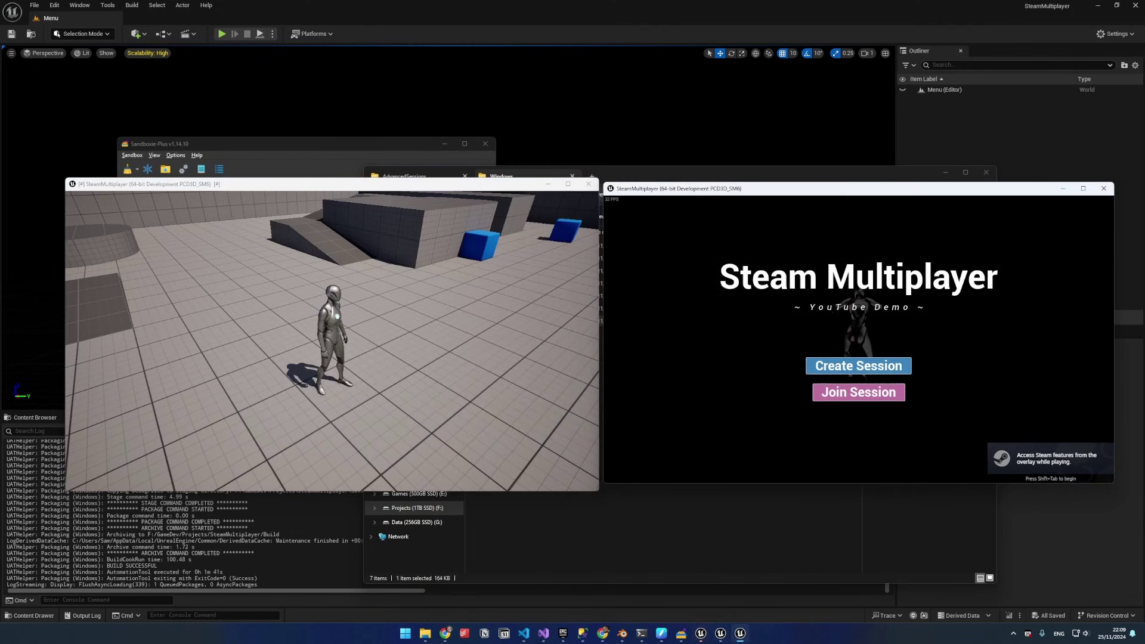
pyautogui.press('super')
pyautogui.click(421, 307)
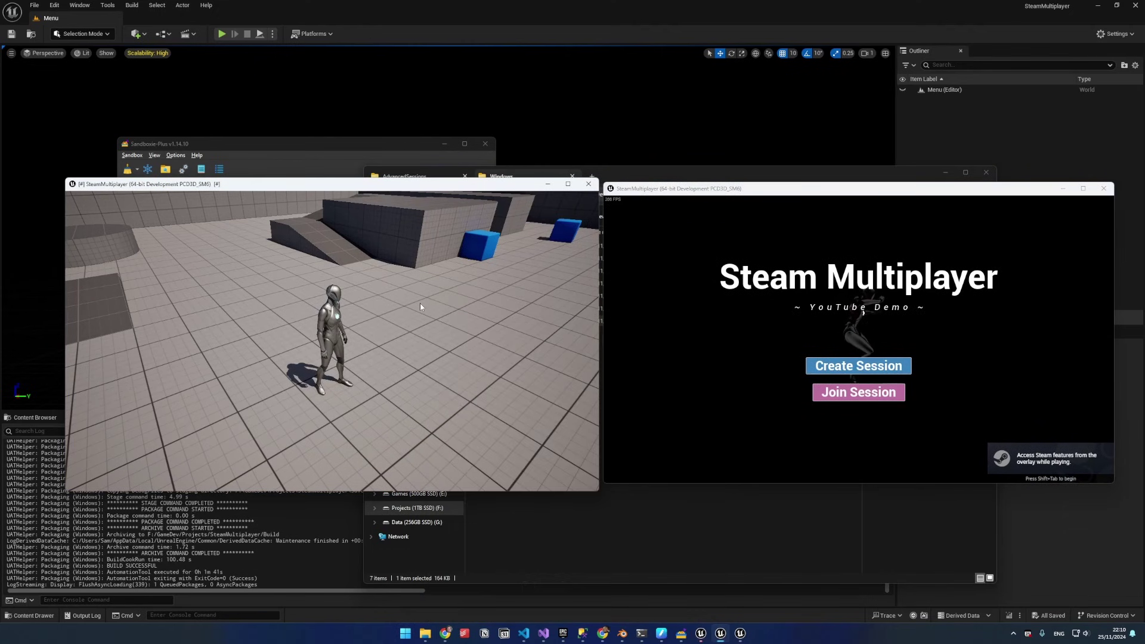
# Step: From the host's Steam overlay, invite the friend to the game and accept with Play Game
pyautogui.hotkey('shift', 'Tab')
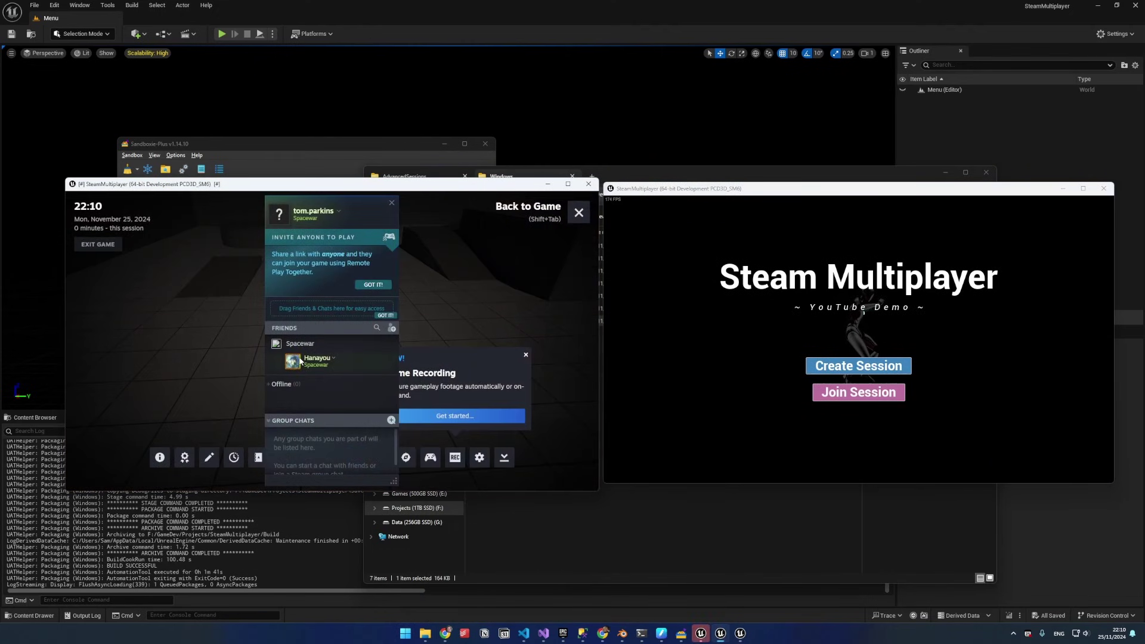
pyautogui.rightClick(309, 361)
pyautogui.click(335, 337)
pyautogui.hotkey('shift', 'Tab')
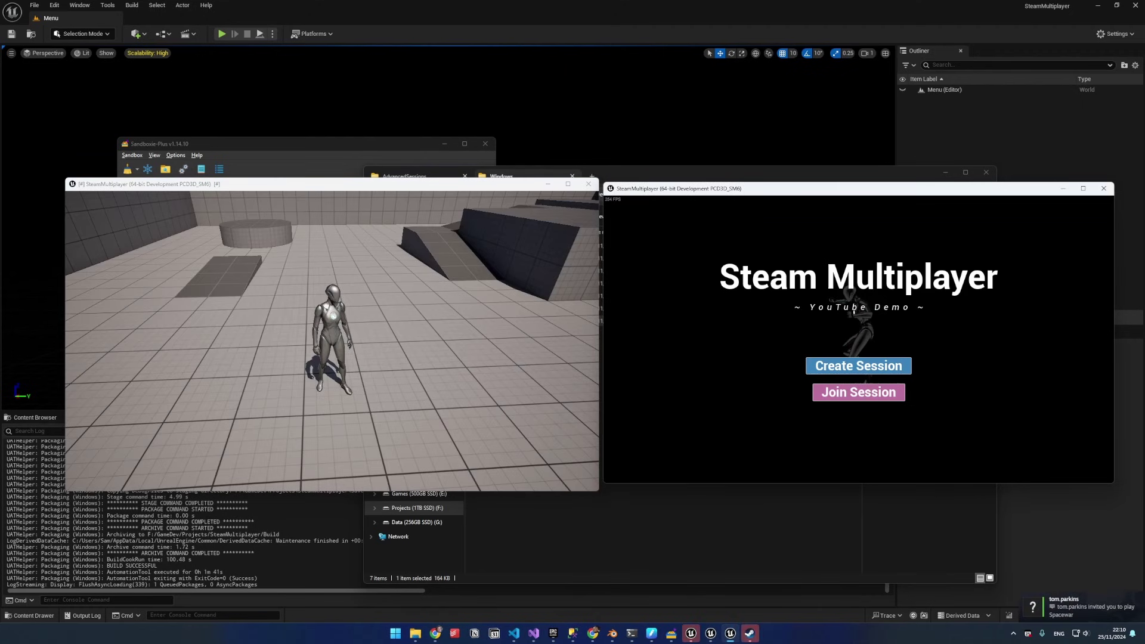
pyautogui.click(1075, 614)
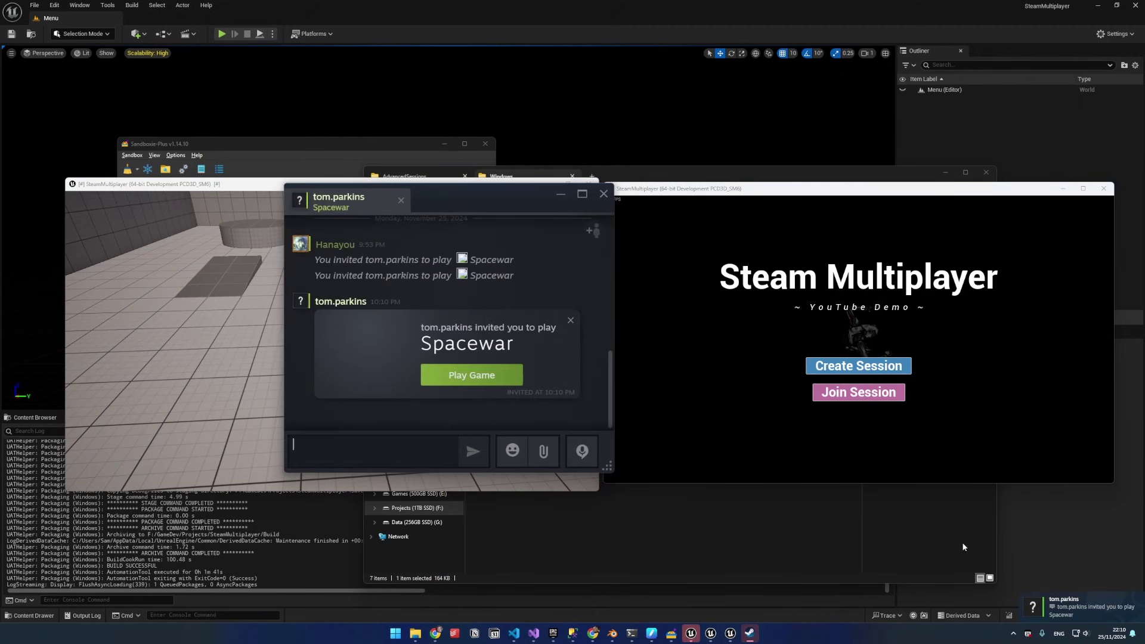
pyautogui.click(468, 375)
# Step: Move the host character while the invited copy loads in, switching between the game windows
pyautogui.press('super')
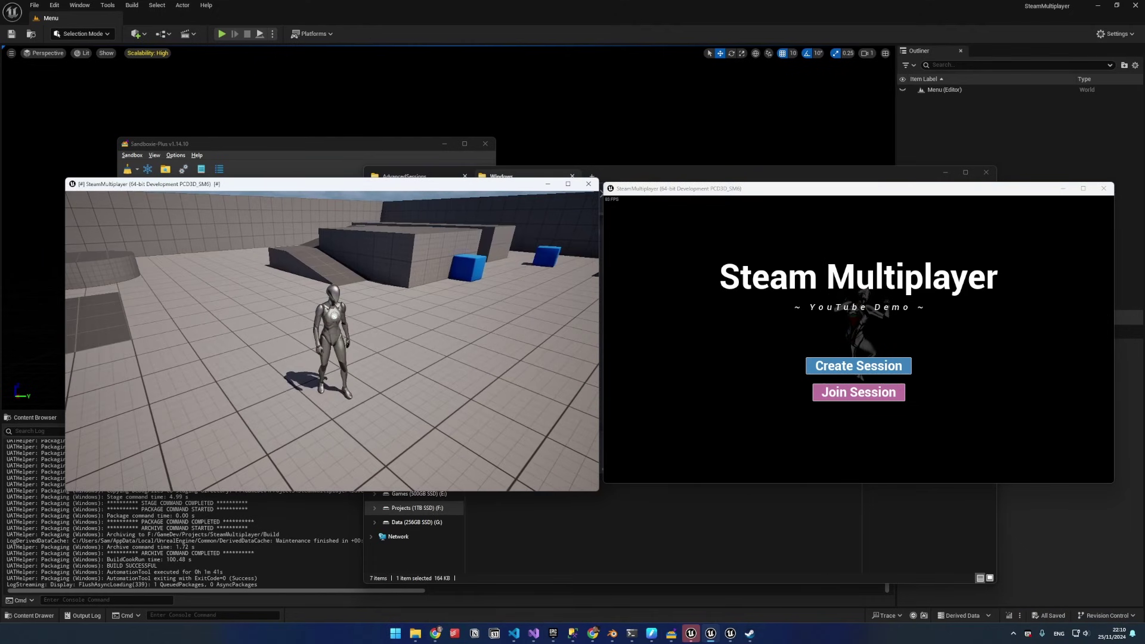
pyautogui.press('super')
pyautogui.click(693, 228)
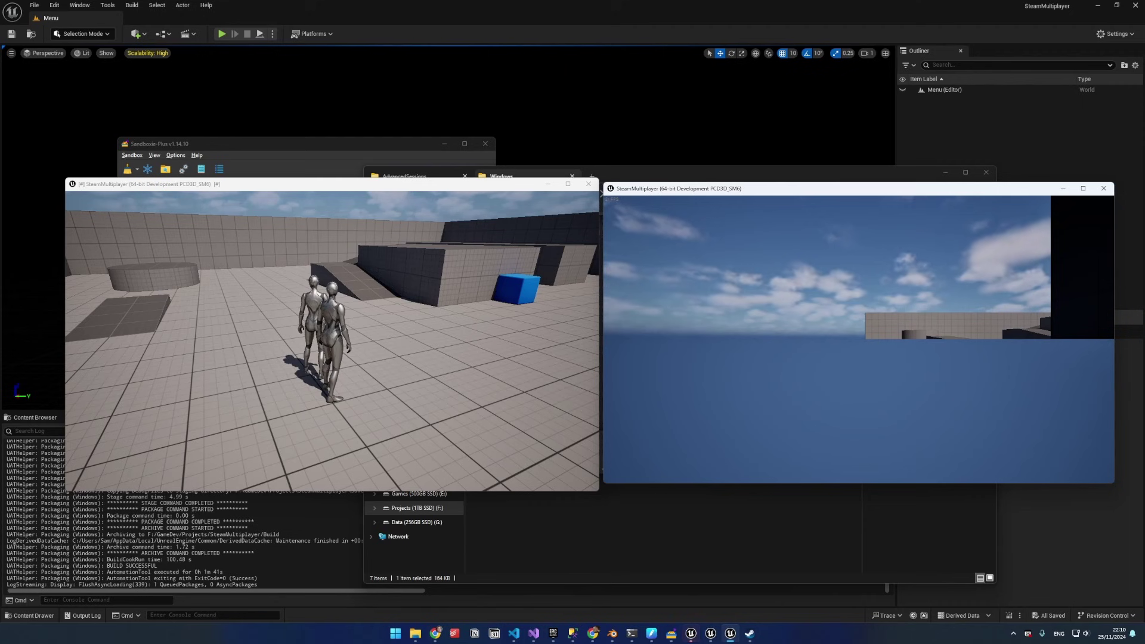
pyautogui.press('super')
pyautogui.press('super')
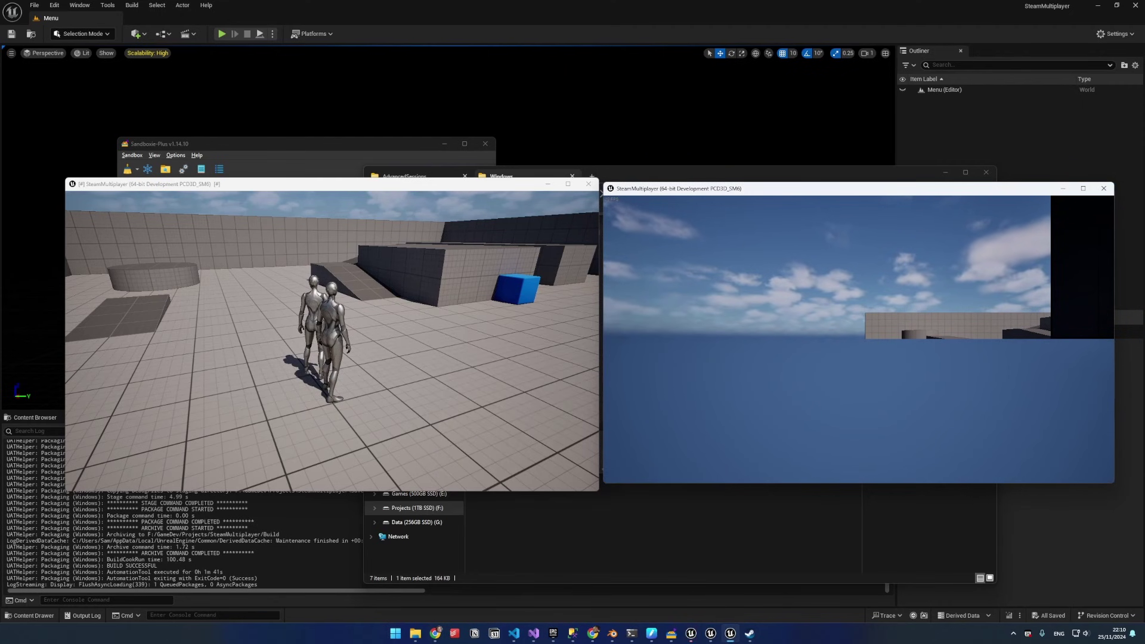
pyautogui.hotkey('alt', 'Tab')
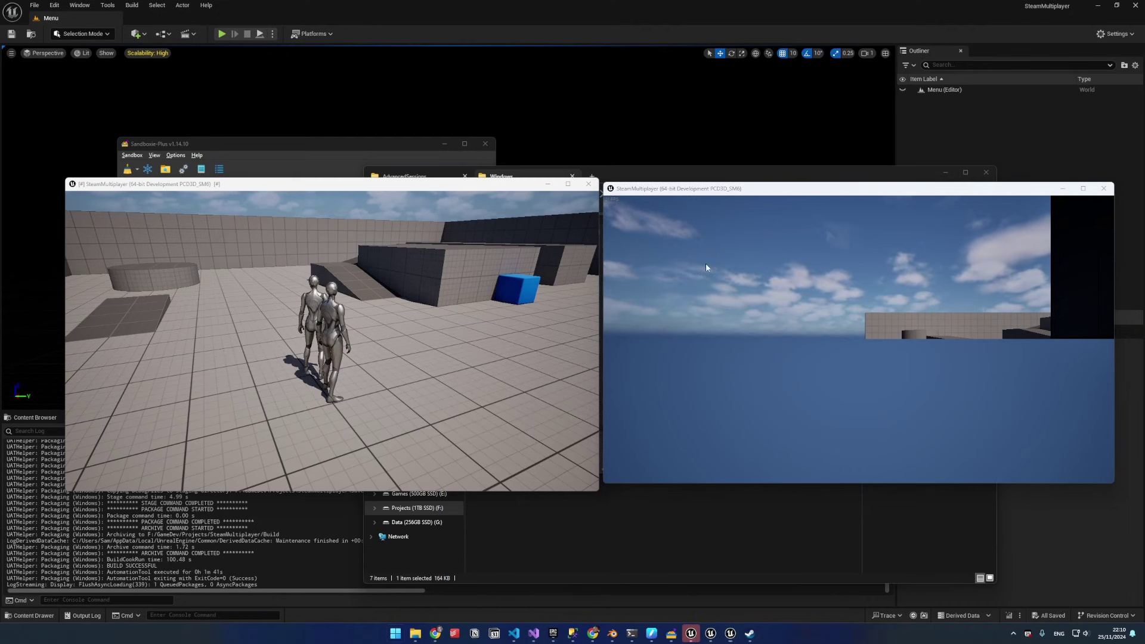
pyautogui.press('super')
pyautogui.press('super')
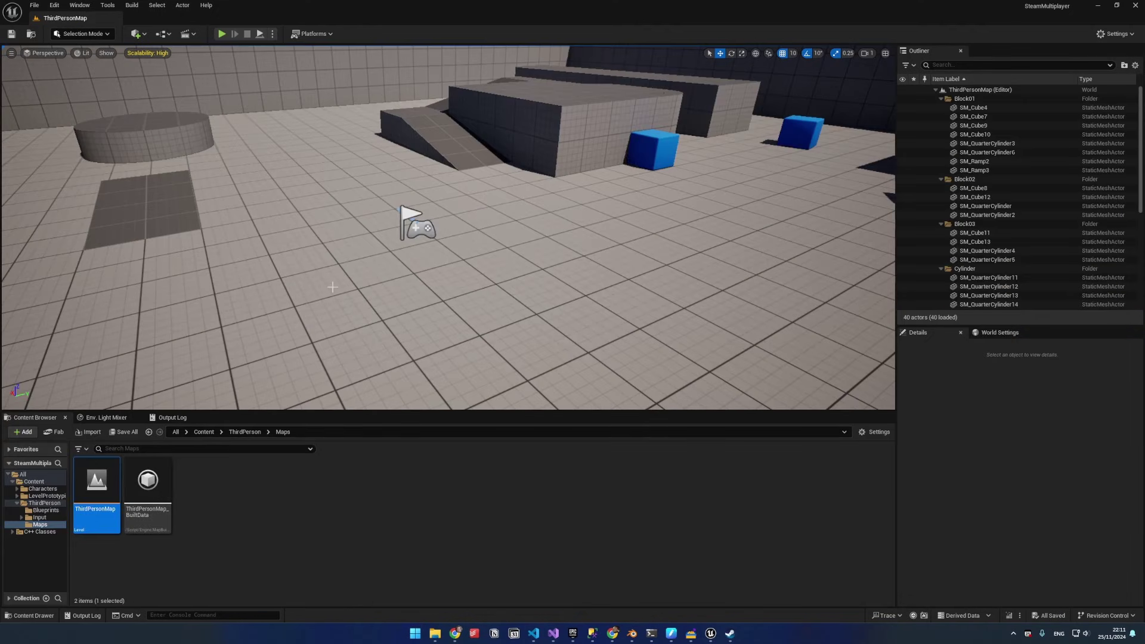
# Step: Set the editor Play options Net Mode to Play As Listen Server
pyautogui.click(273, 34)
pyautogui.moveTo(359, 236)
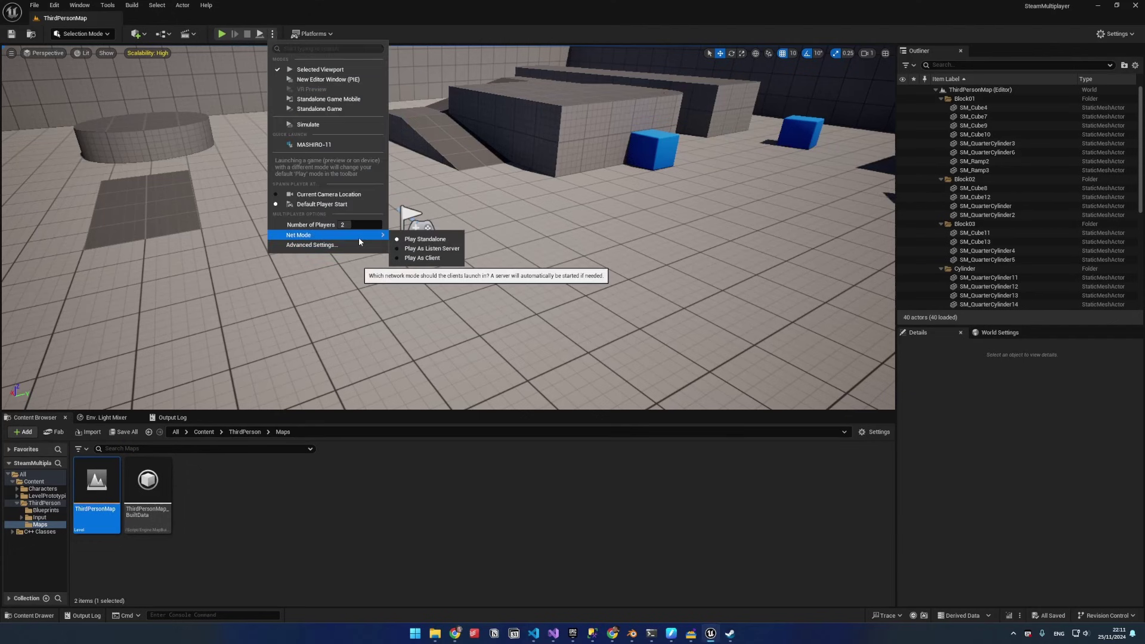
pyautogui.click(448, 249)
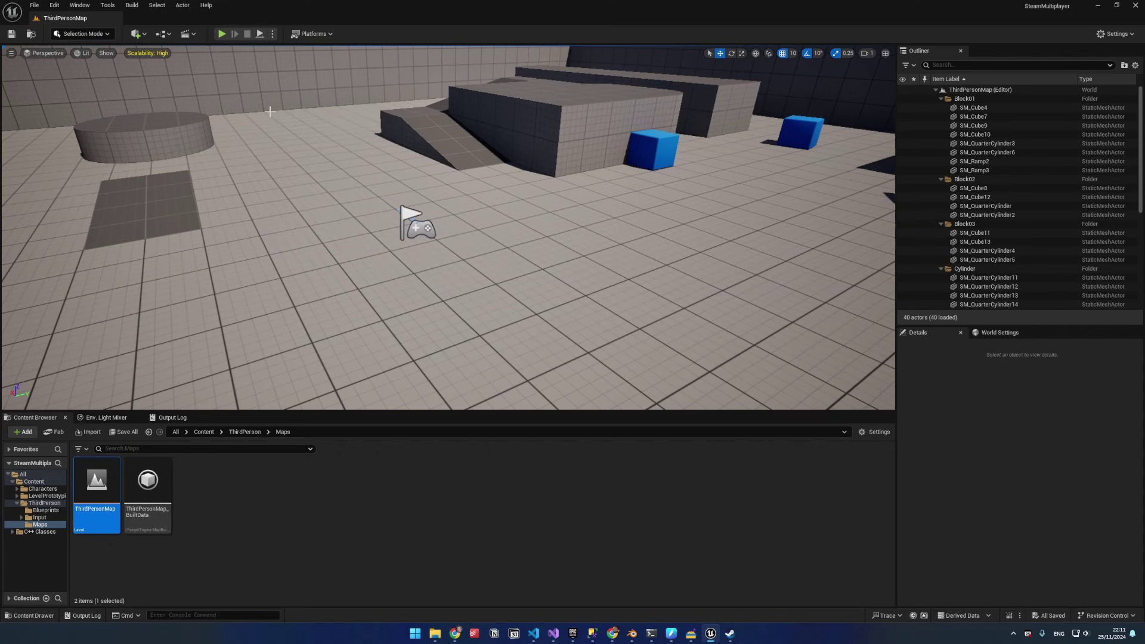
# Step: Play ThirdPersonMap, run the client character to the round platform and back, then stop
pyautogui.click(222, 34)
pyautogui.click(718, 270)
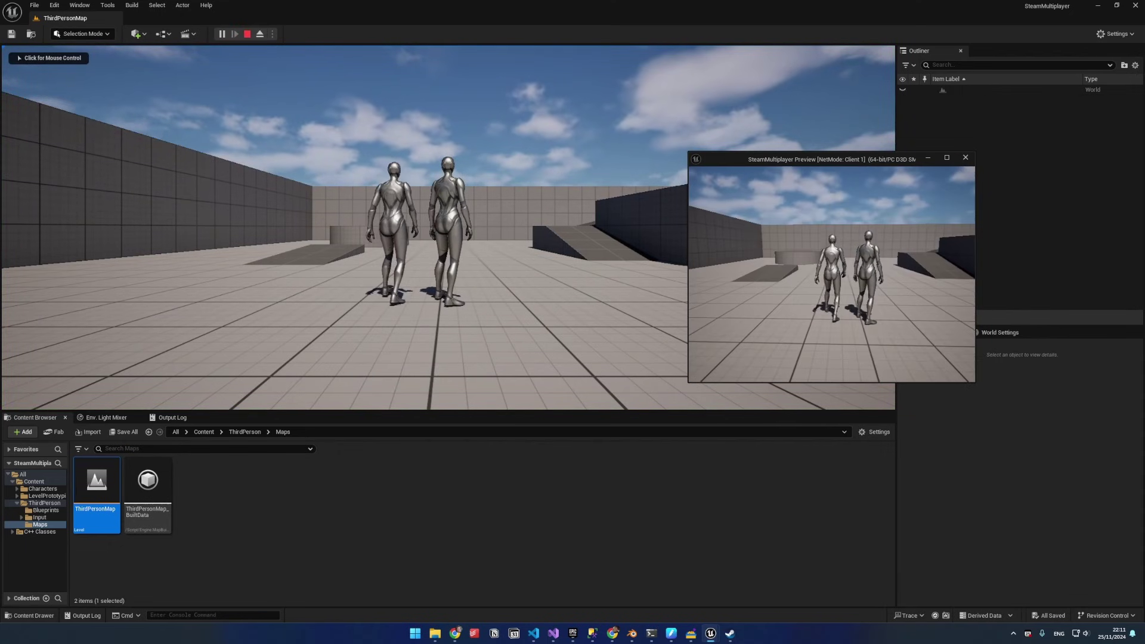
pyautogui.press('w')
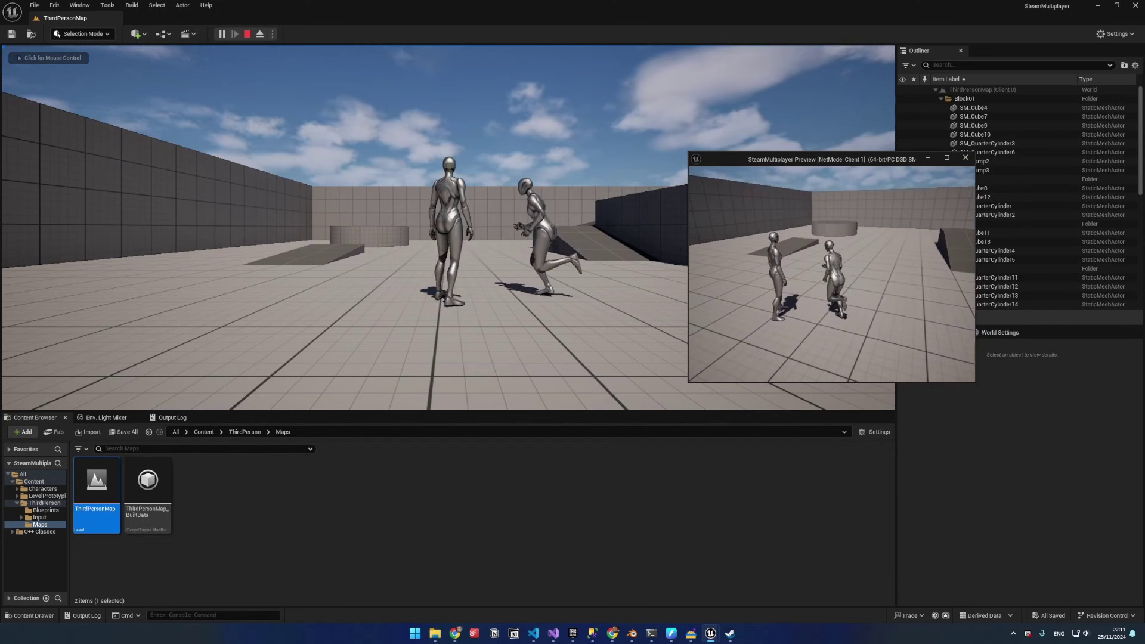
pyautogui.press('w')
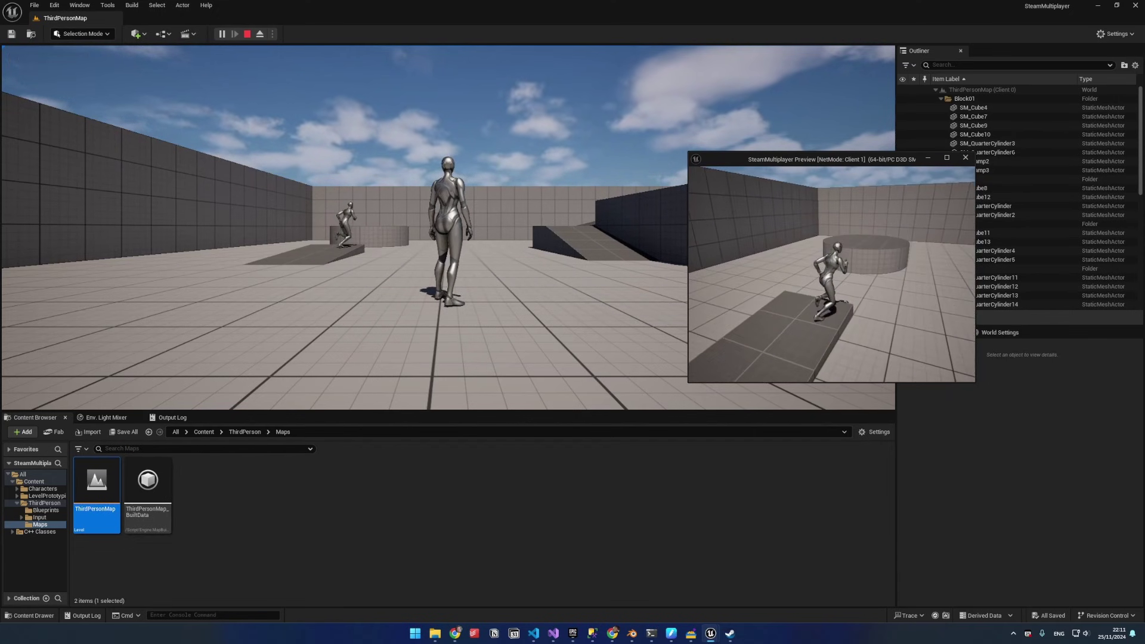
pyautogui.press('w')
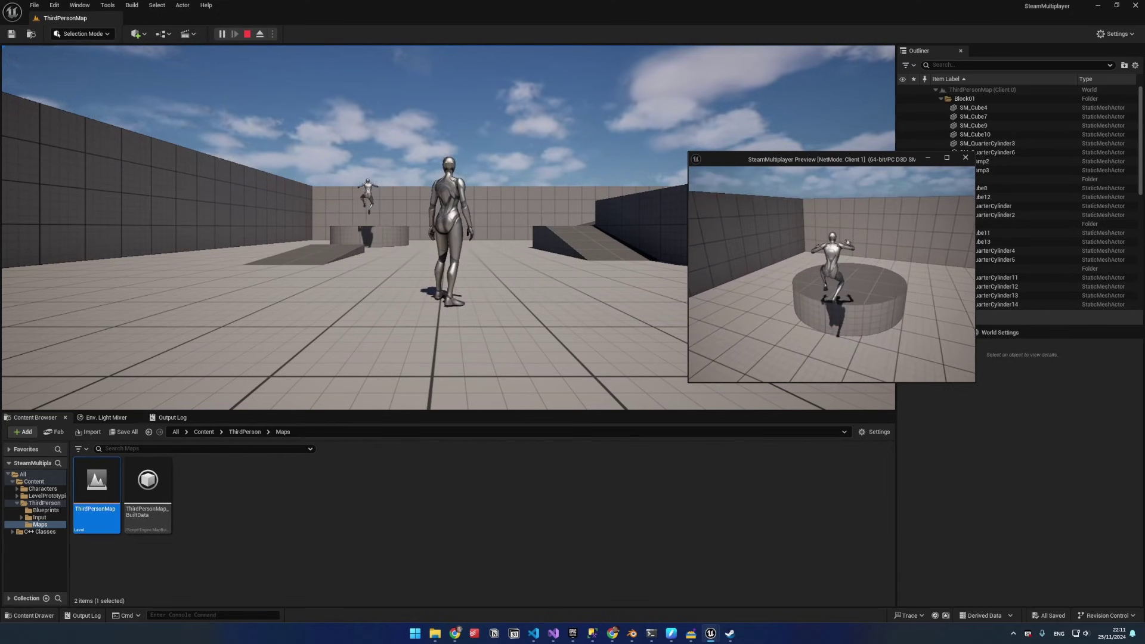
pyautogui.press('w')
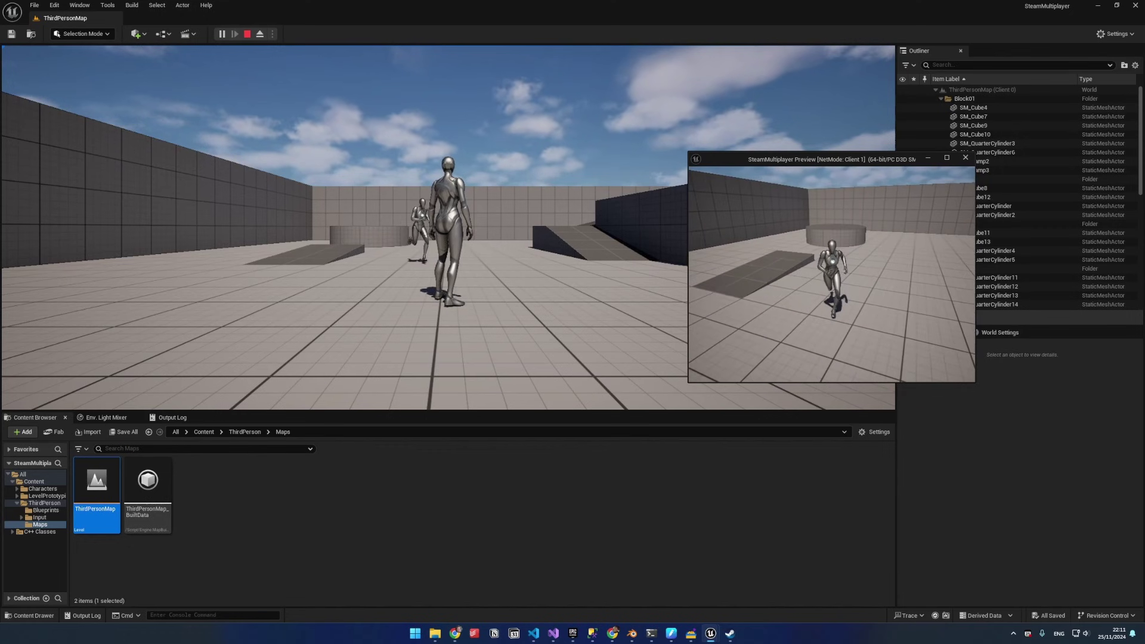
pyautogui.press('w')
pyautogui.press('Escape')
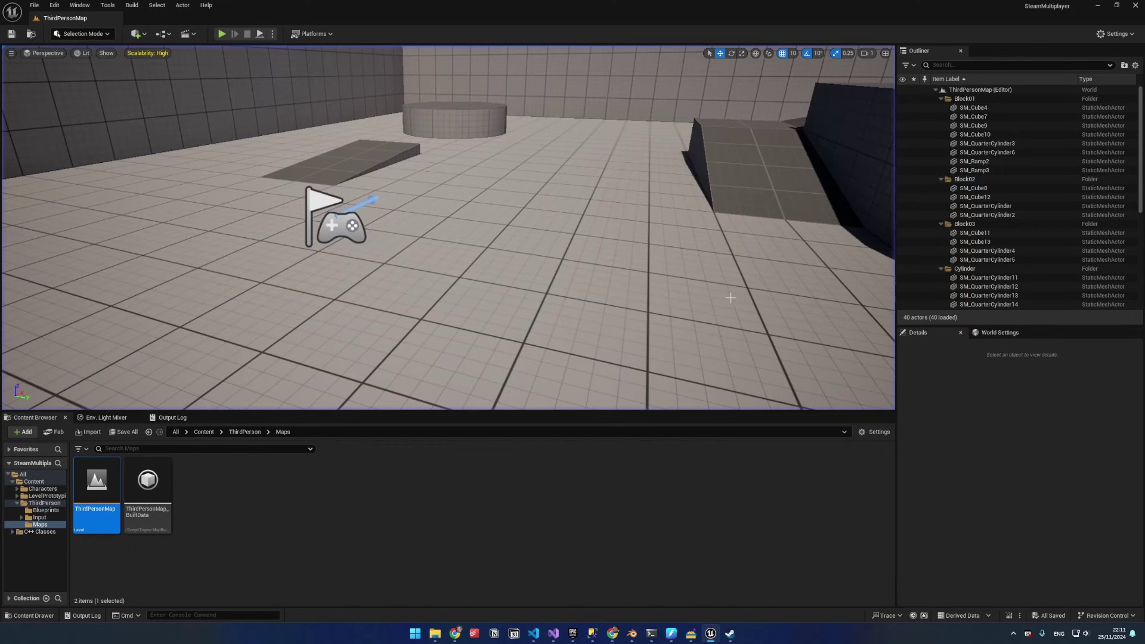